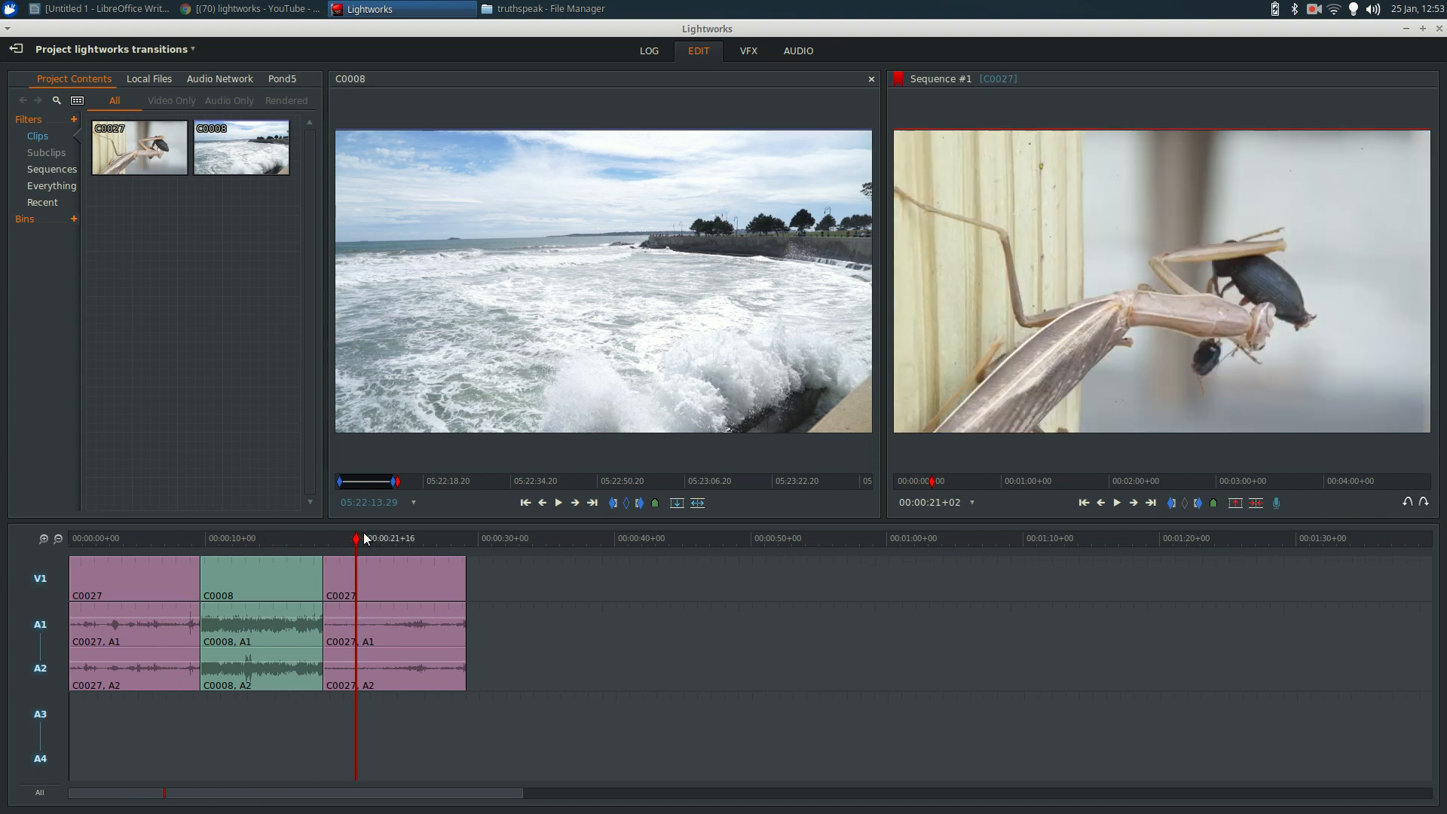
Add an 18-frame Dissolve, Centred Here, at the video cut between the first C0027 clip and C0008.
click(179, 539)
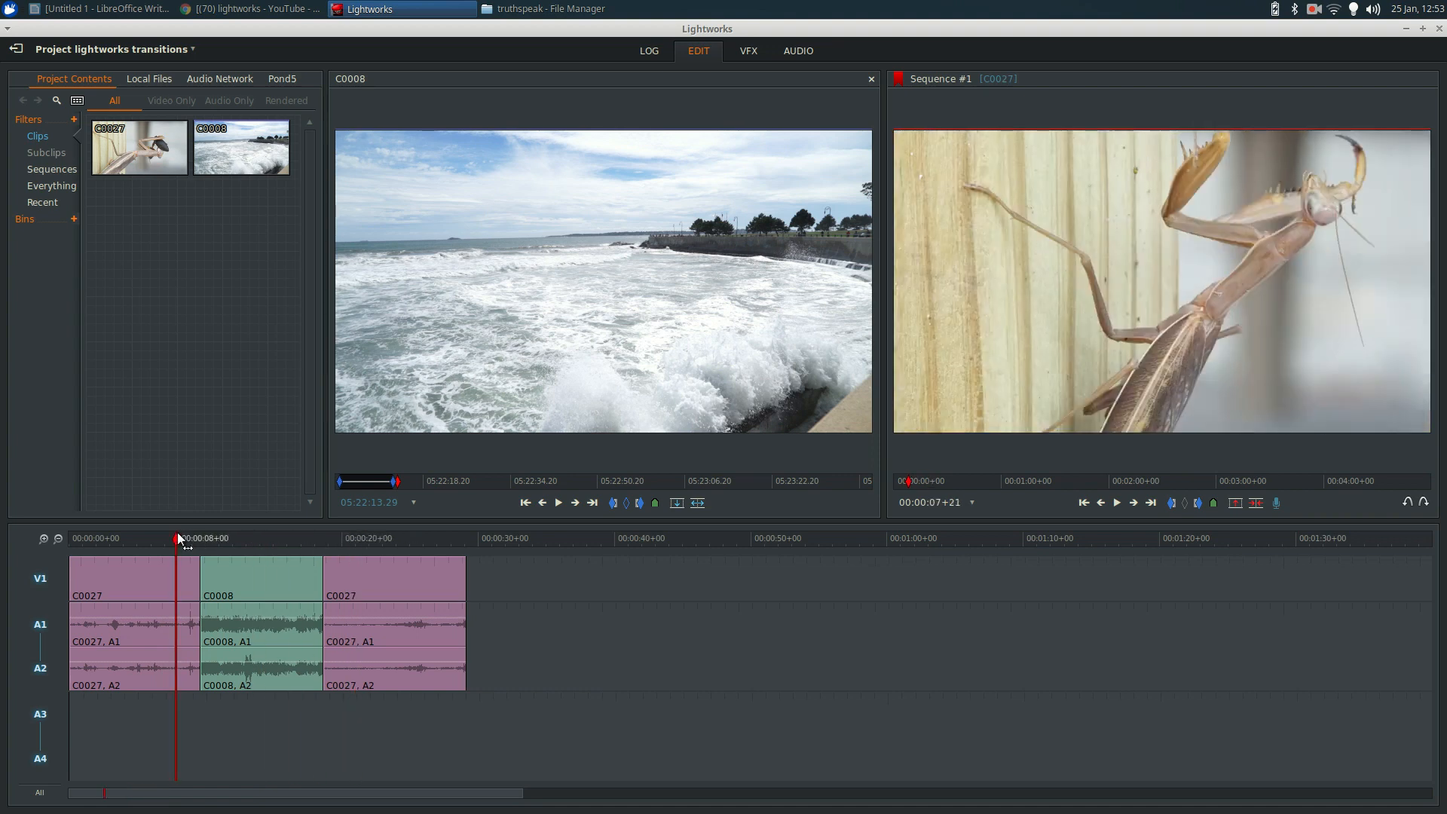
click(198, 570)
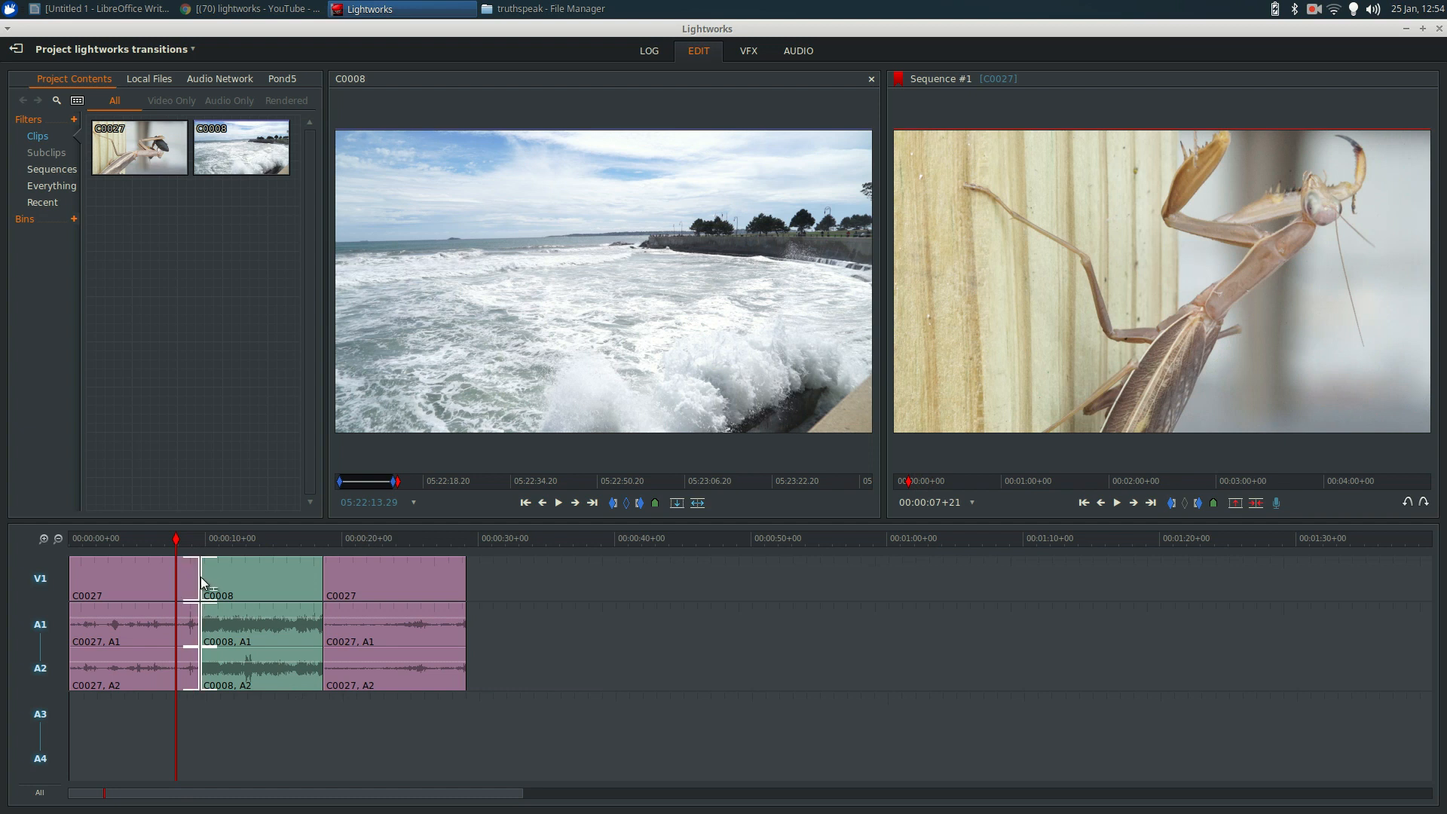
right_click(202, 582)
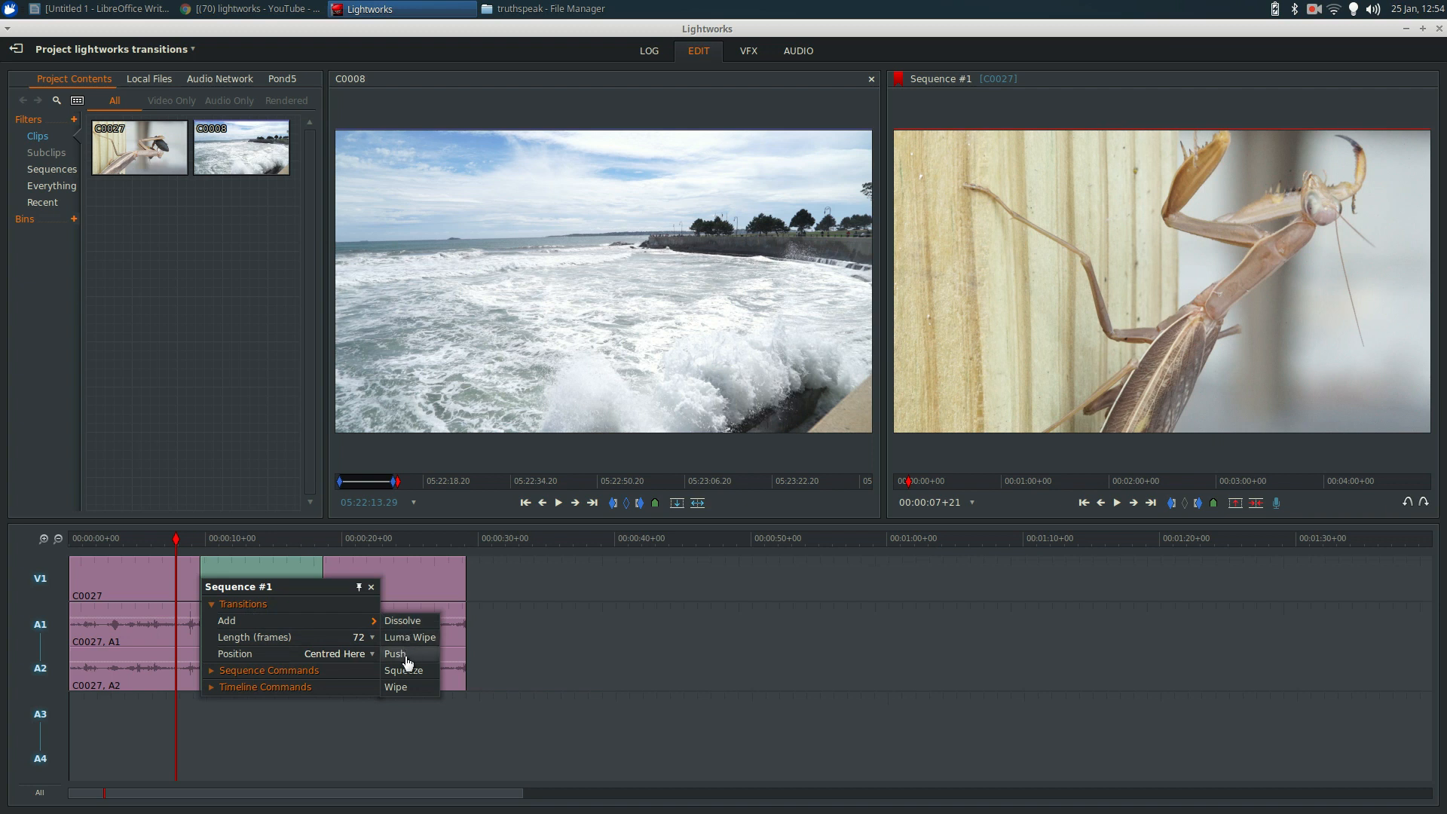
click(368, 639)
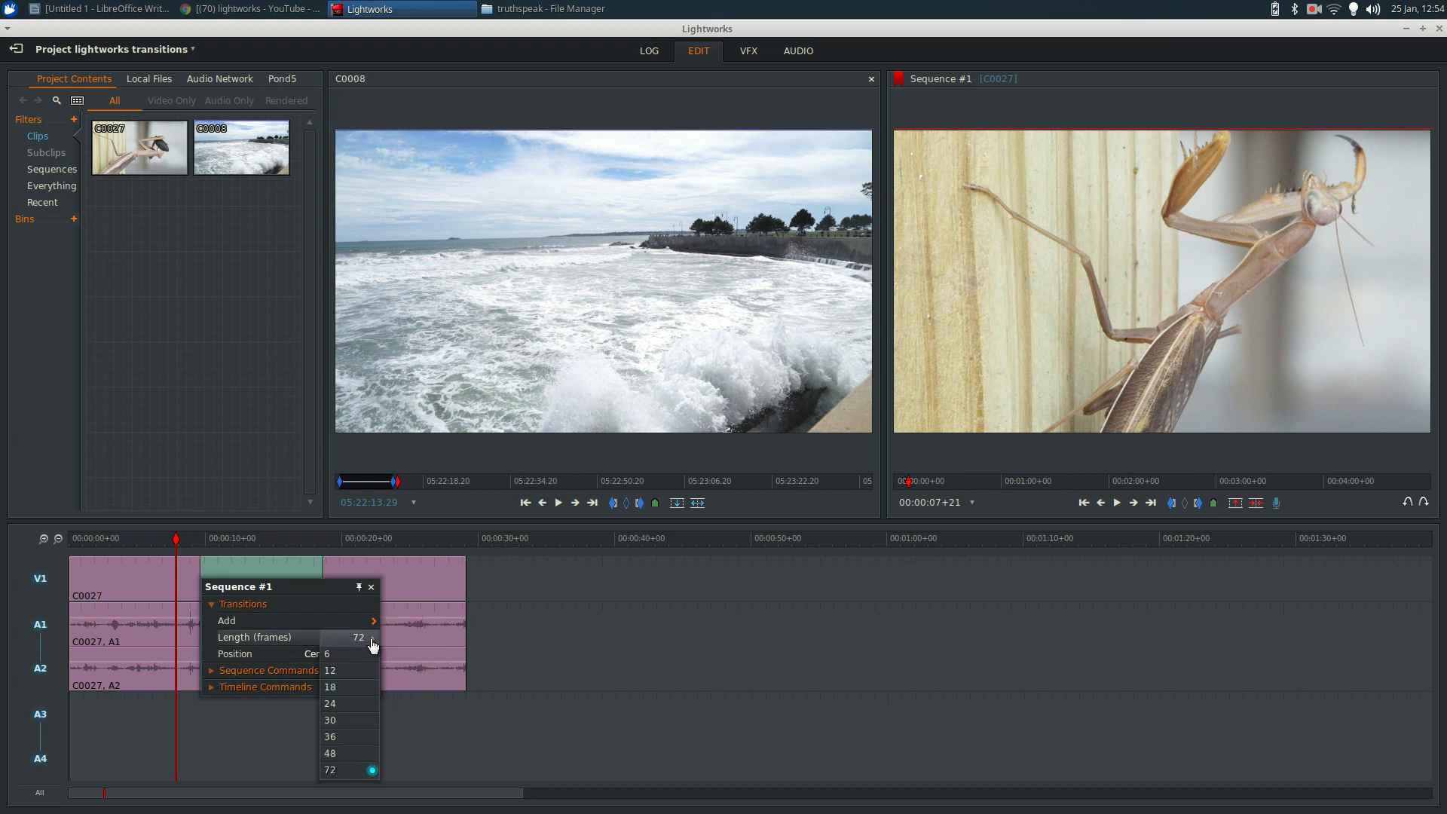
click(336, 687)
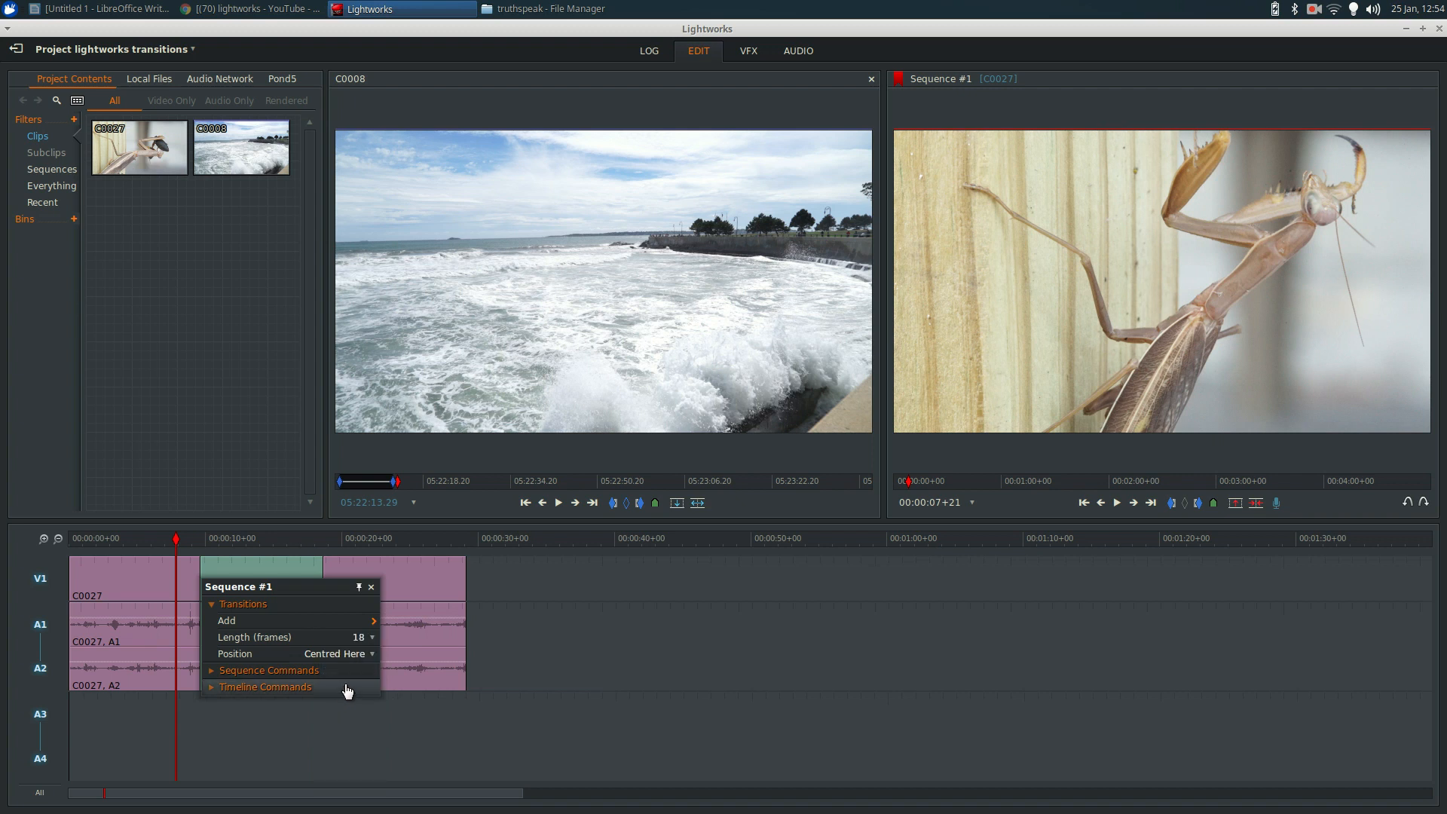
click(351, 660)
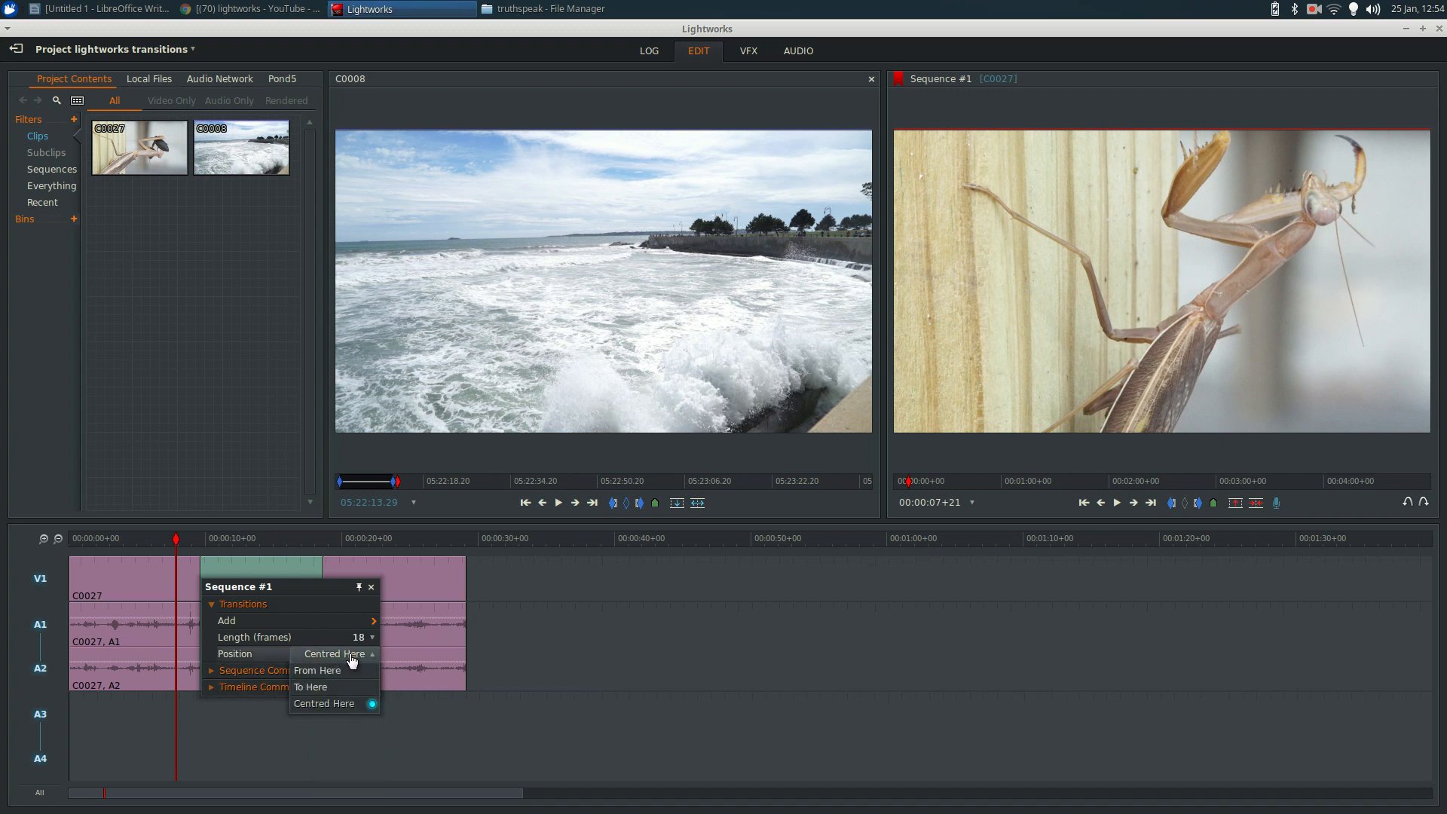
click(347, 705)
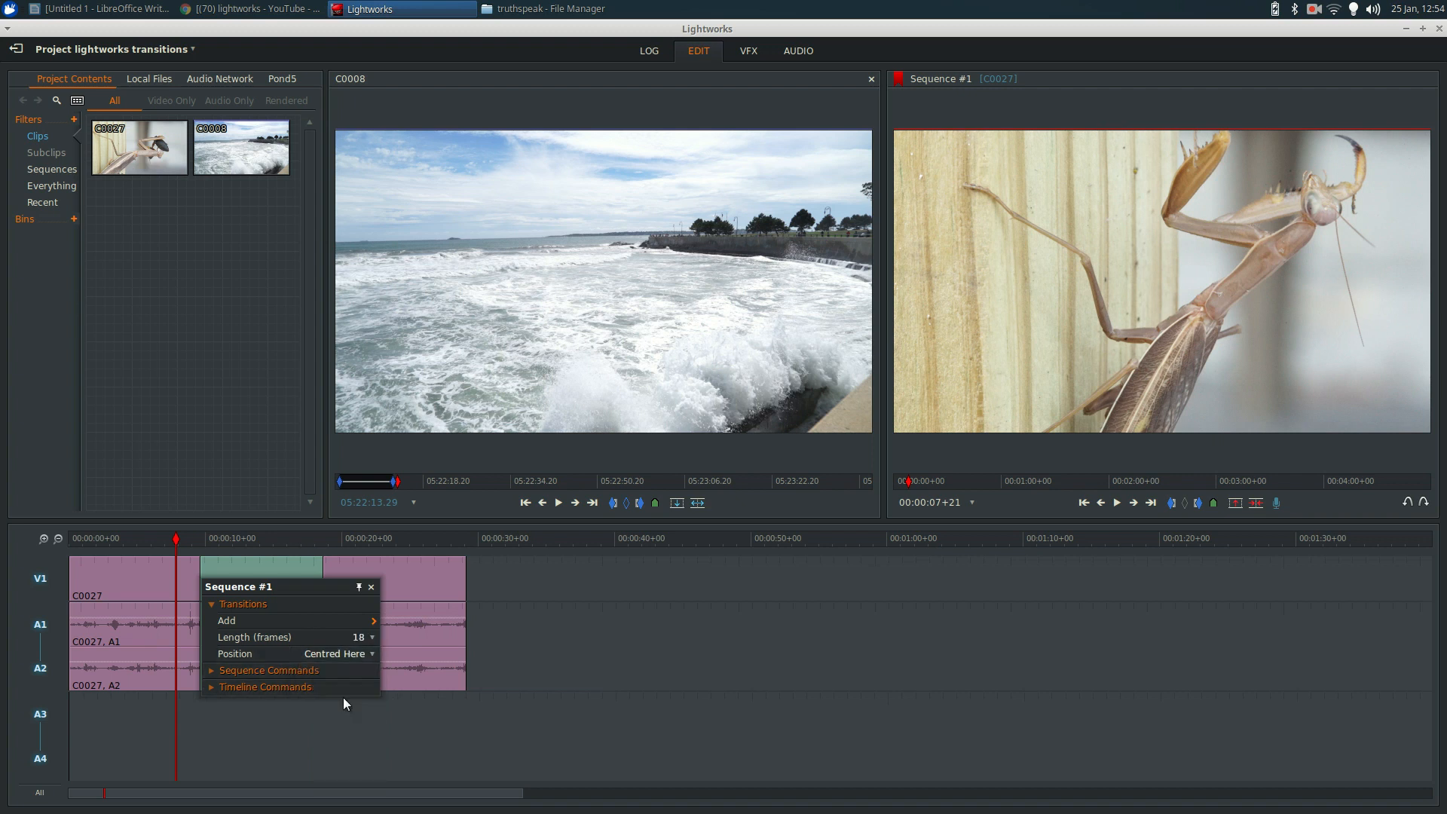
click(371, 621)
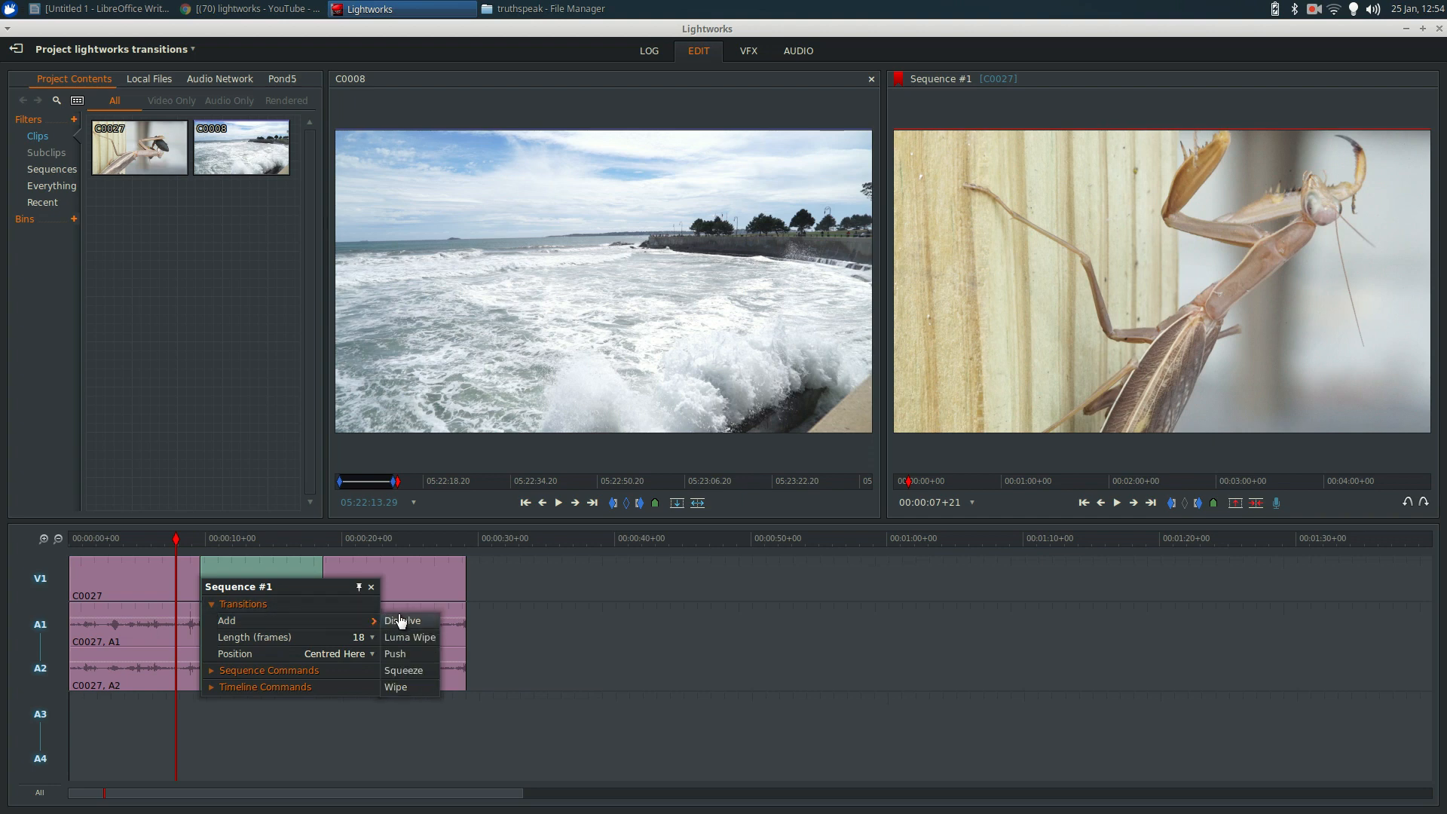
click(401, 620)
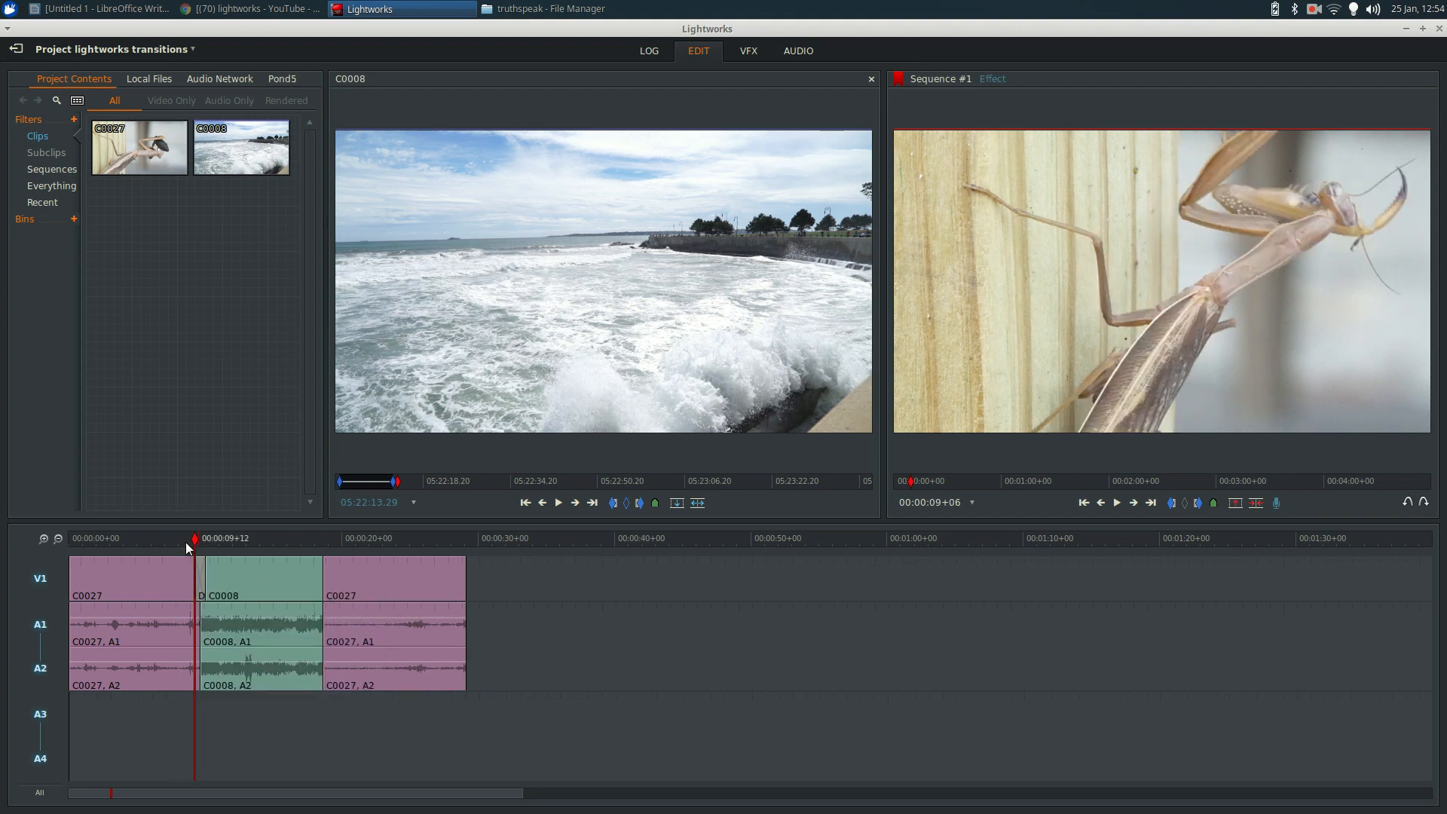
Play the sequence through the new dissolve to preview it.
click(181, 540)
key(space)
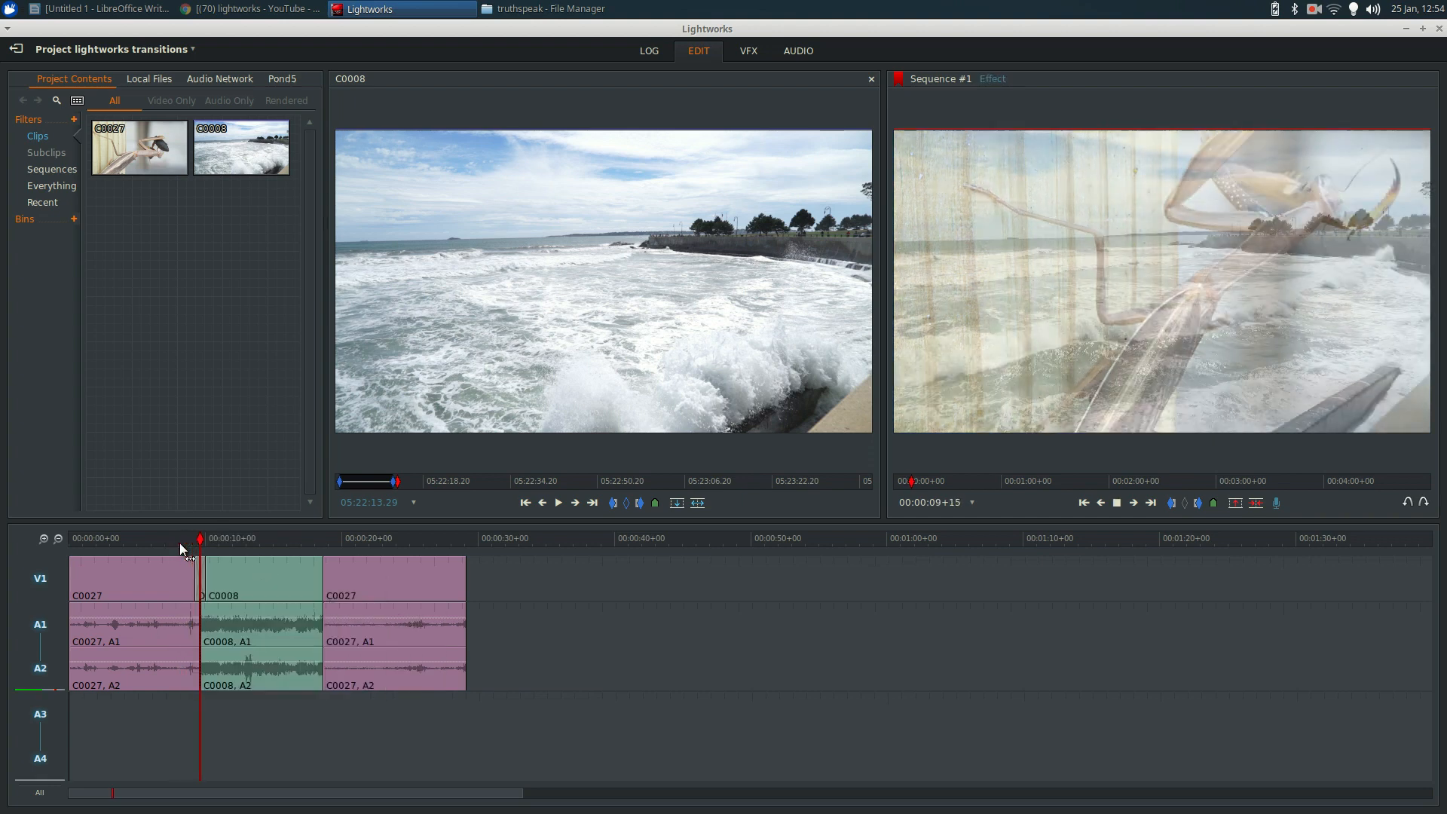
key(space)
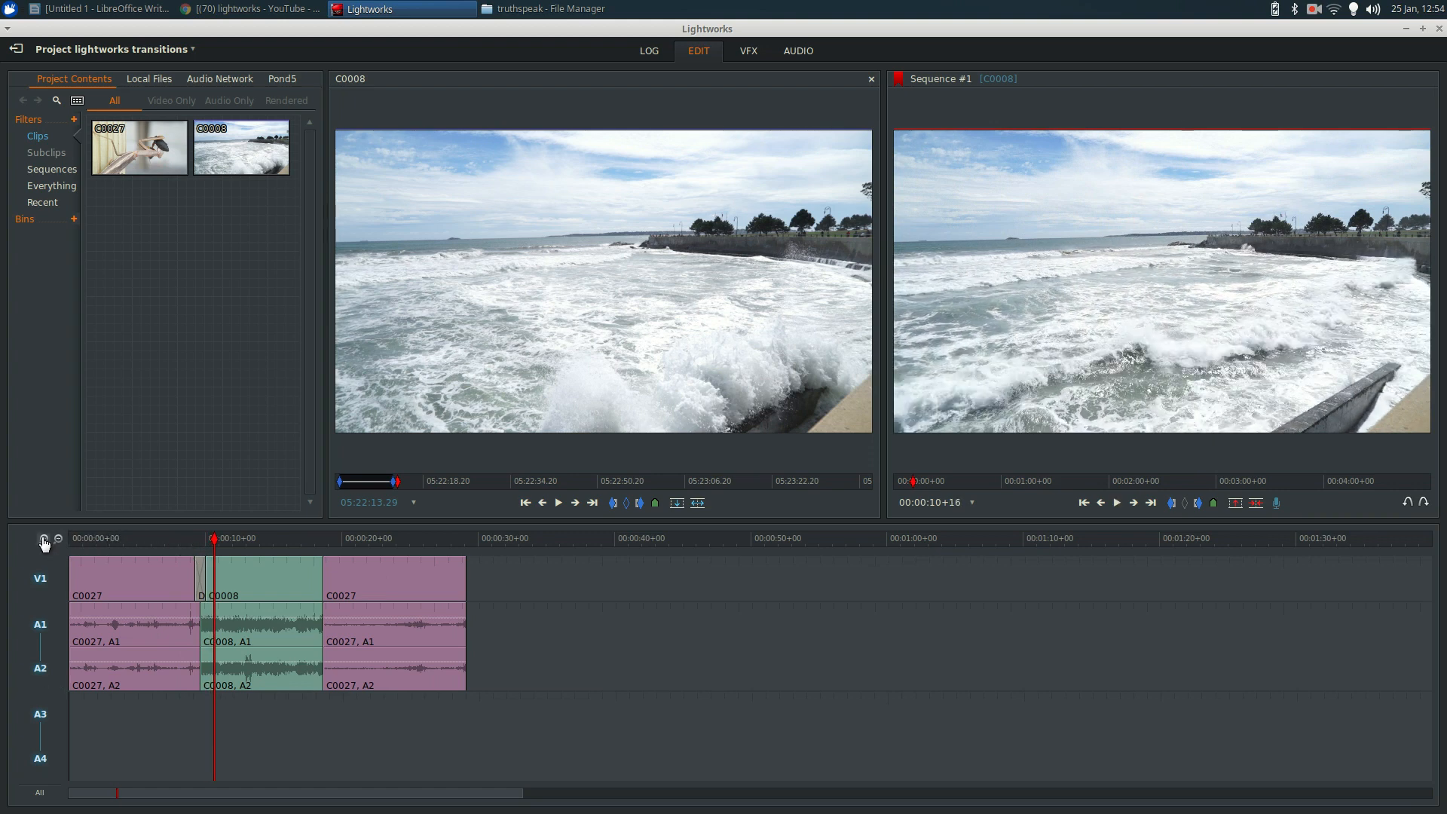
Lengthen the dissolve by trimming its start back to about 00:00:07+21.
click(43, 538)
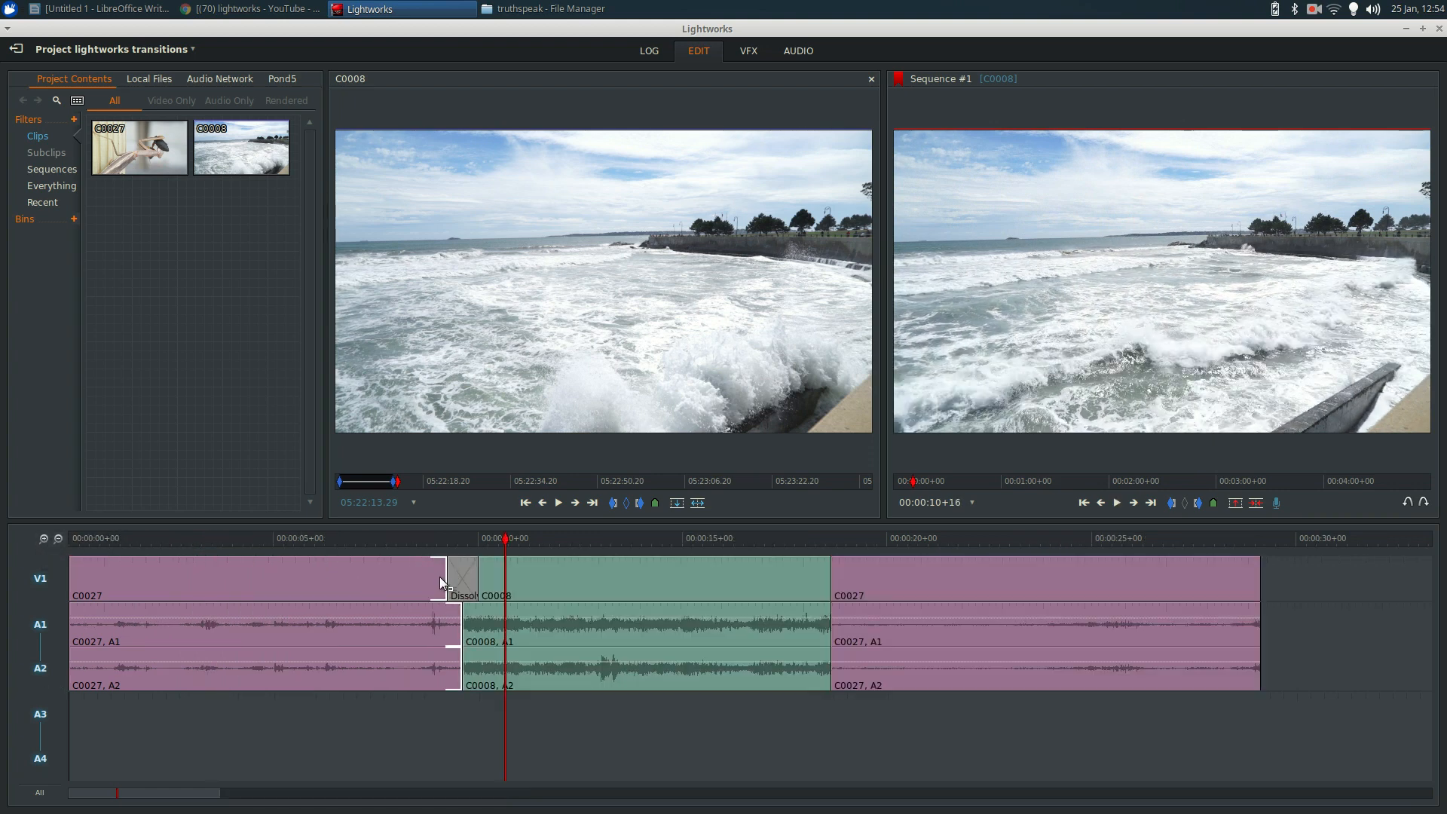
click(444, 576)
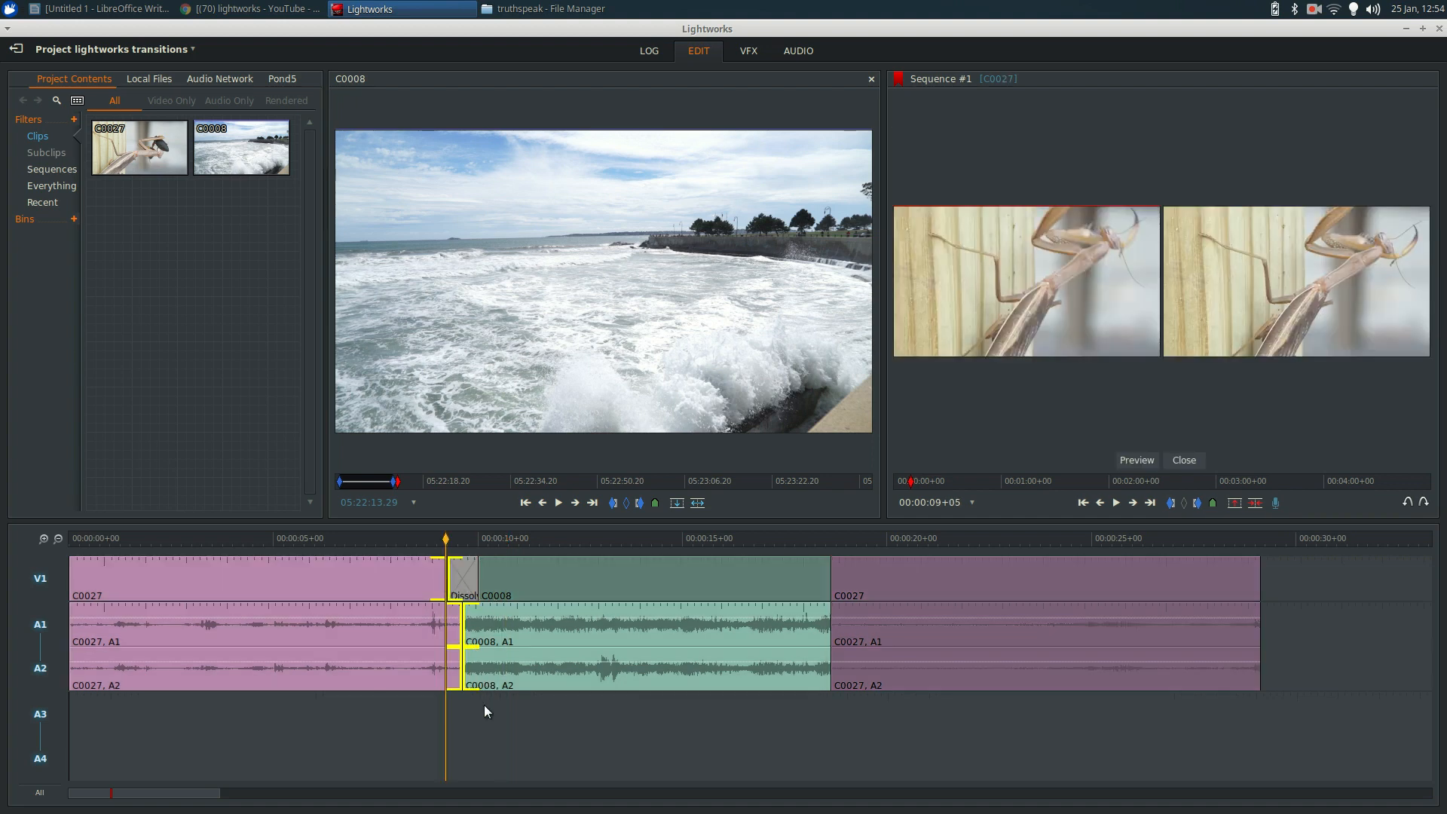
key(j)
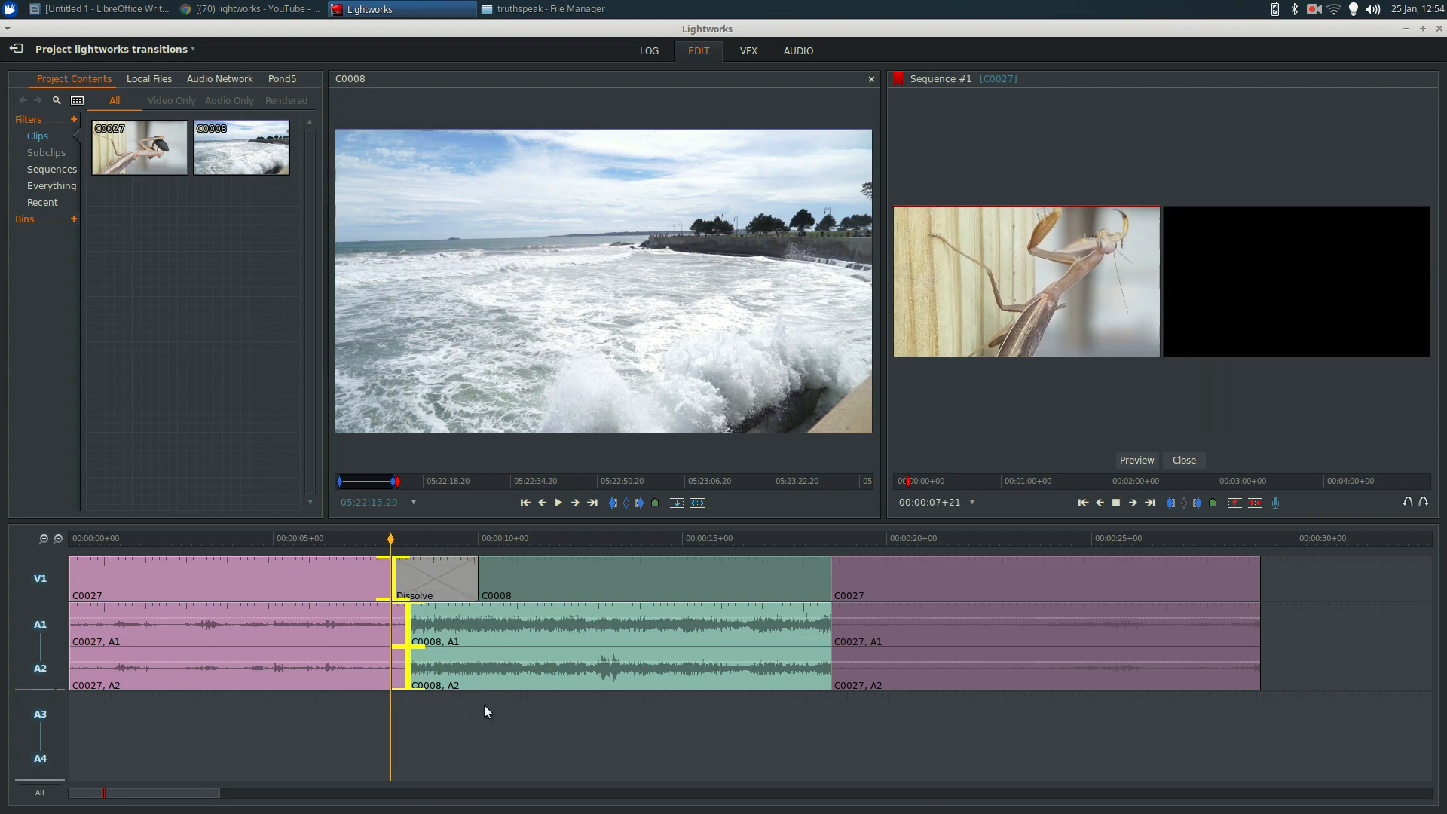
key(k)
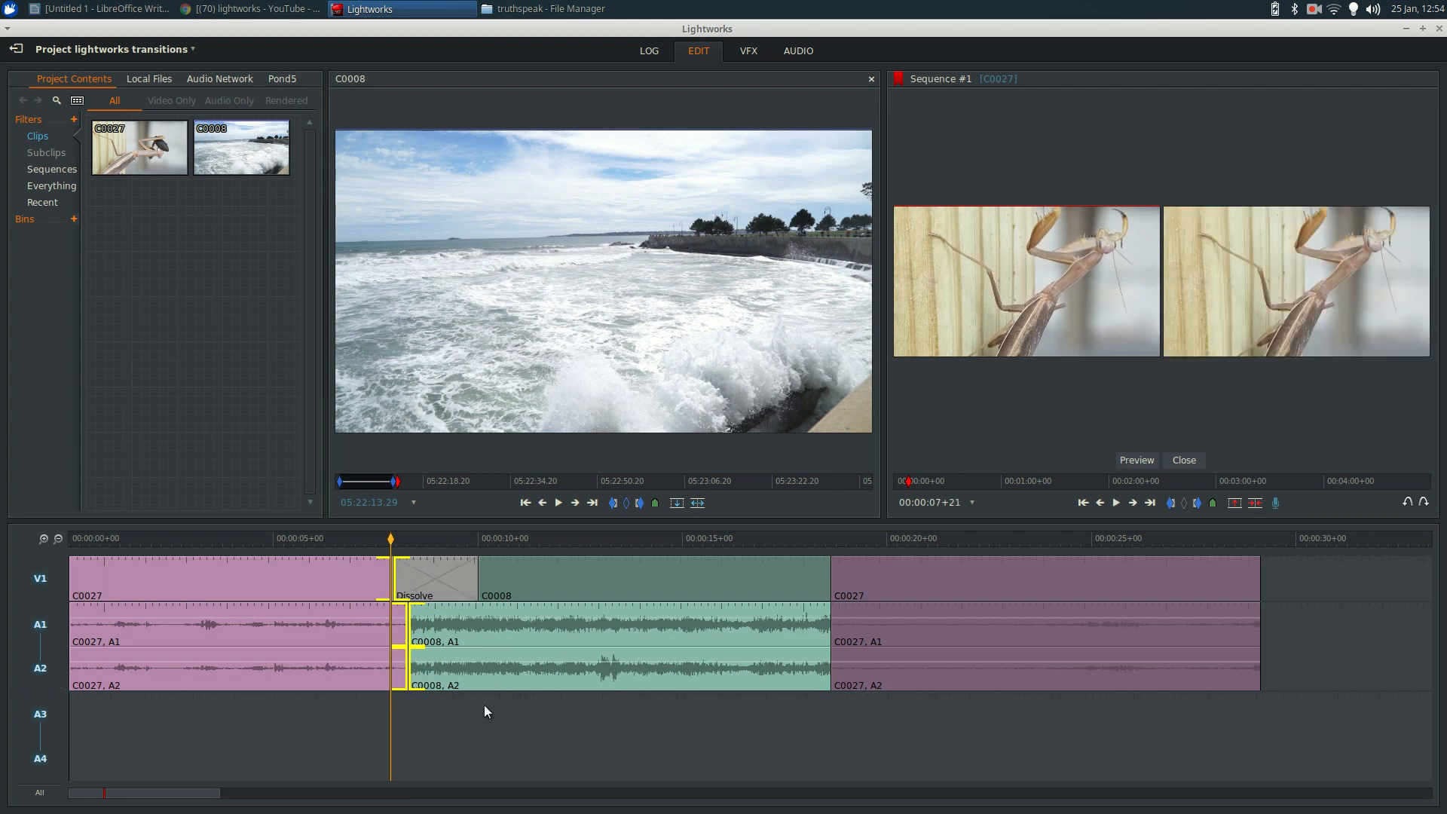
click(484, 705)
Play the lengthened dissolve from just before its start and view its available transition options.
click(359, 537)
key(l)
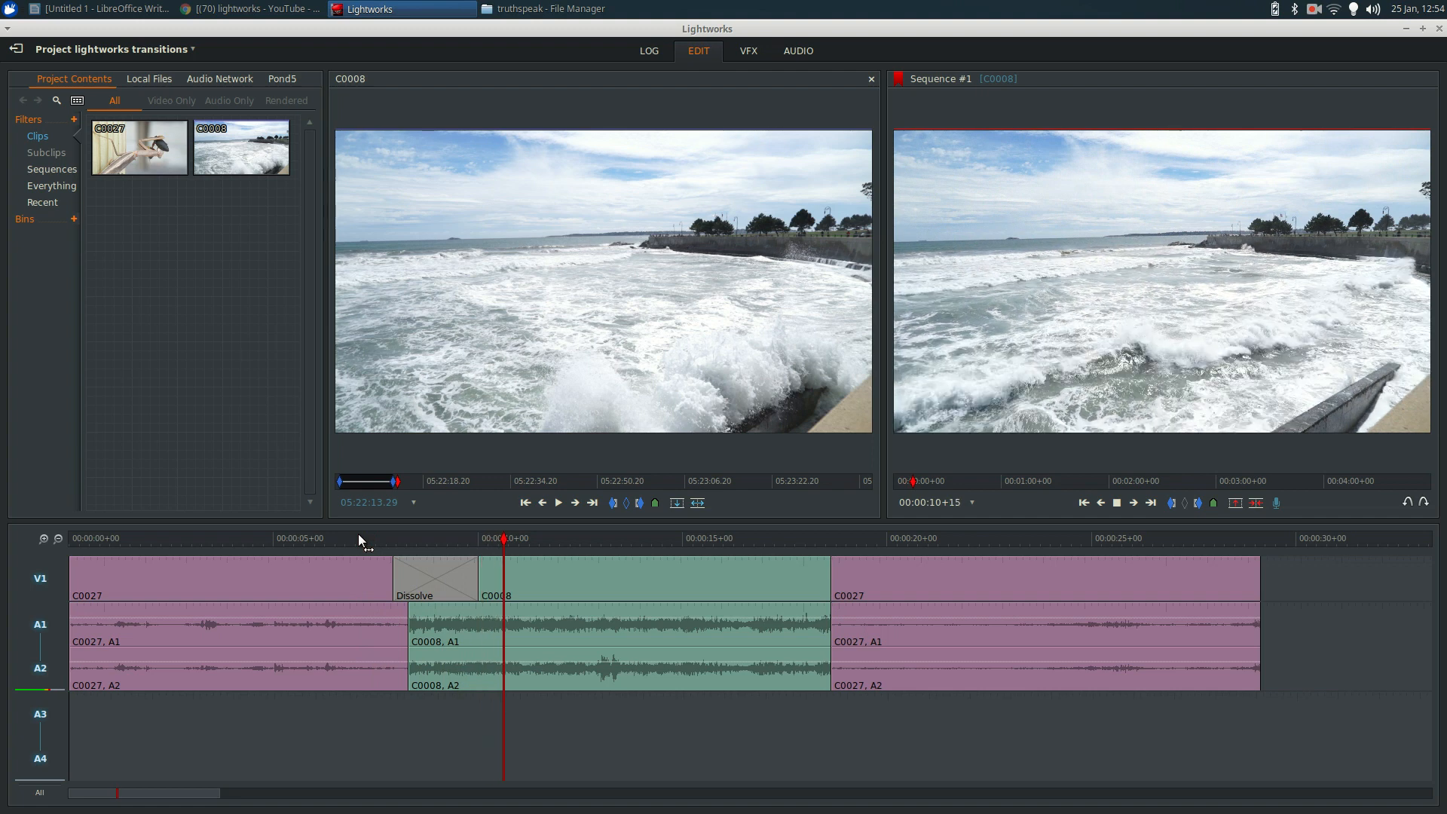
right_click(427, 565)
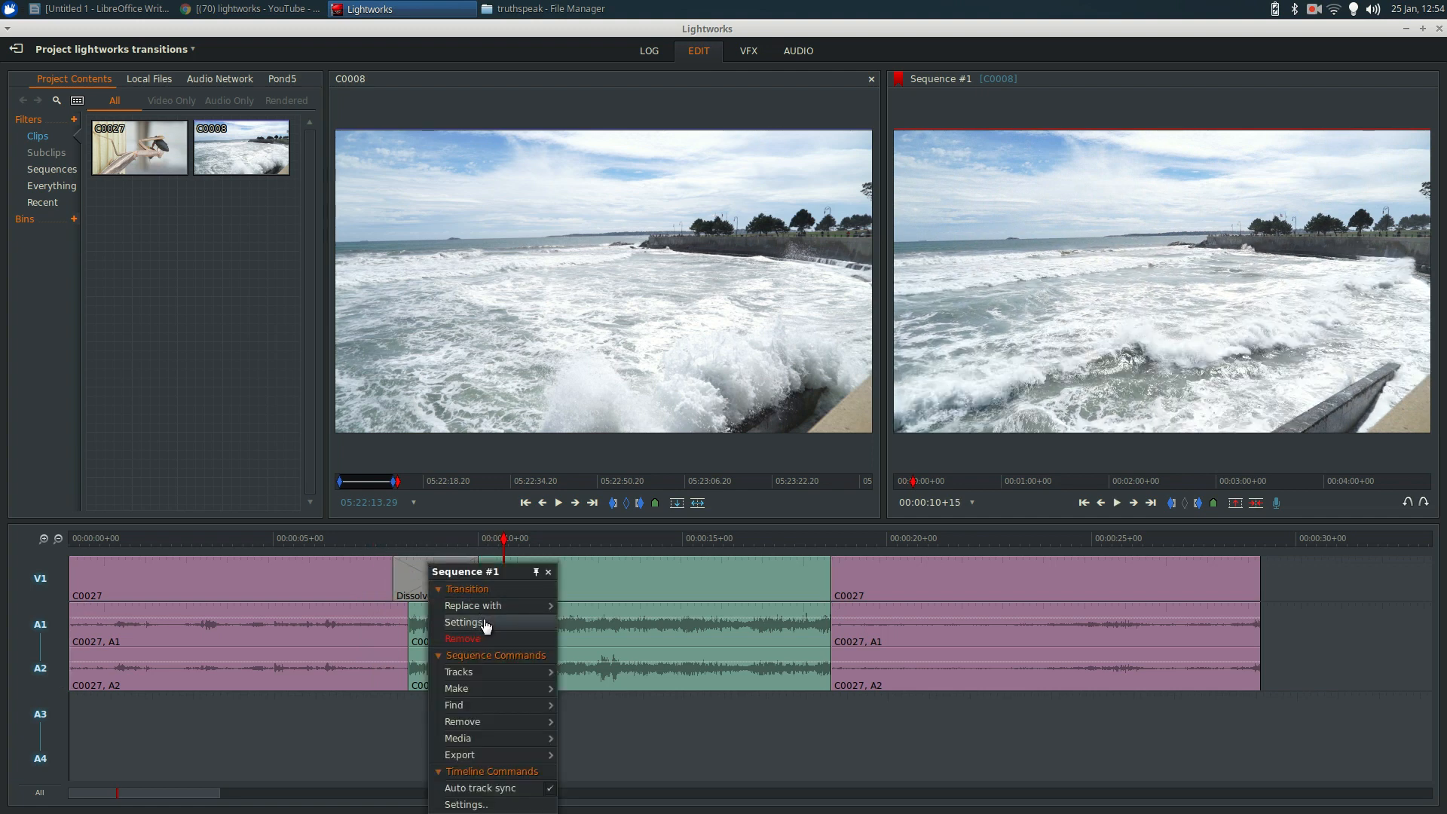
click(374, 566)
Extend the dissolve further by trimming its end forward to about 00:00:11+09.
click(487, 578)
click(479, 582)
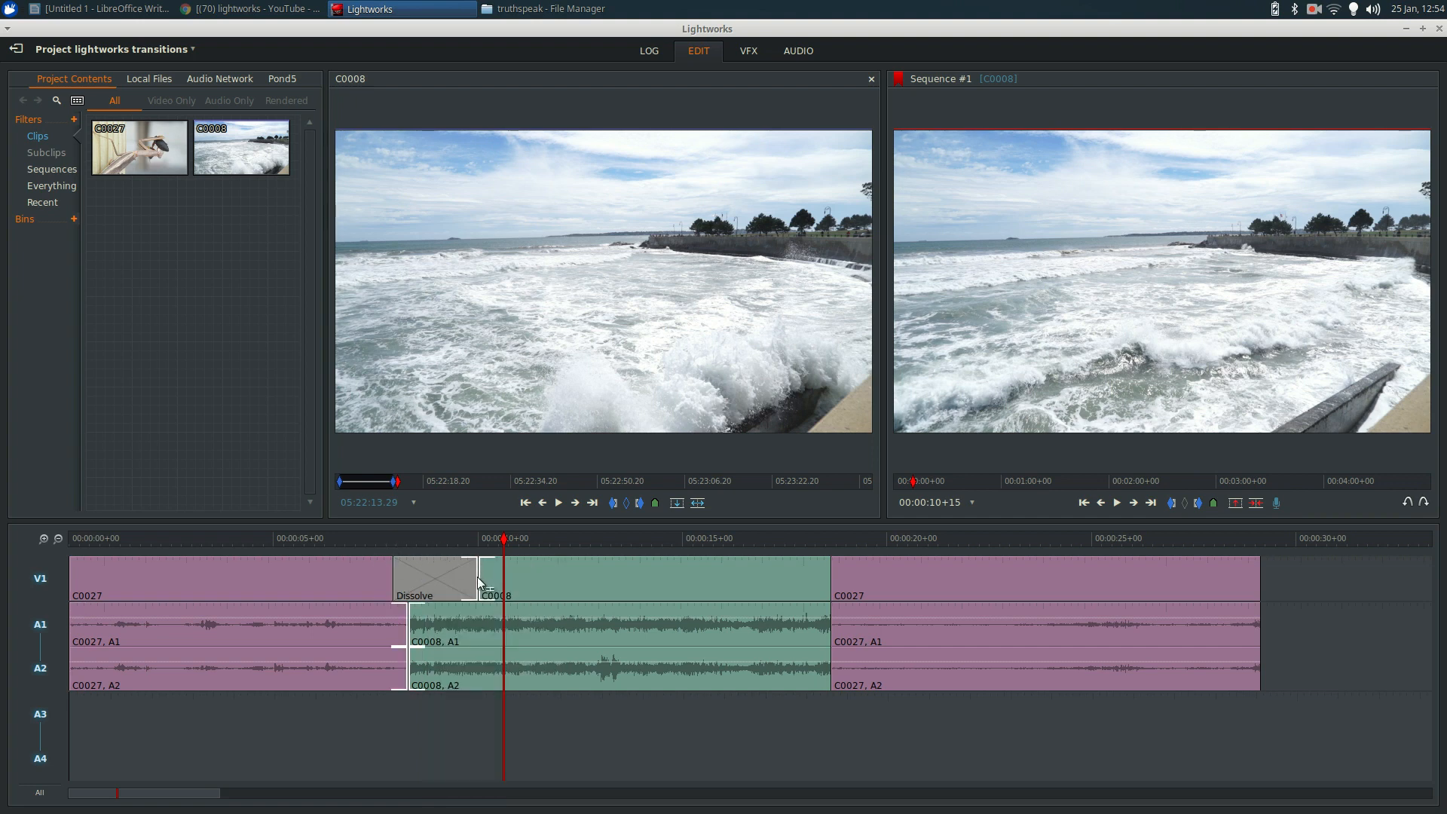
click(480, 583)
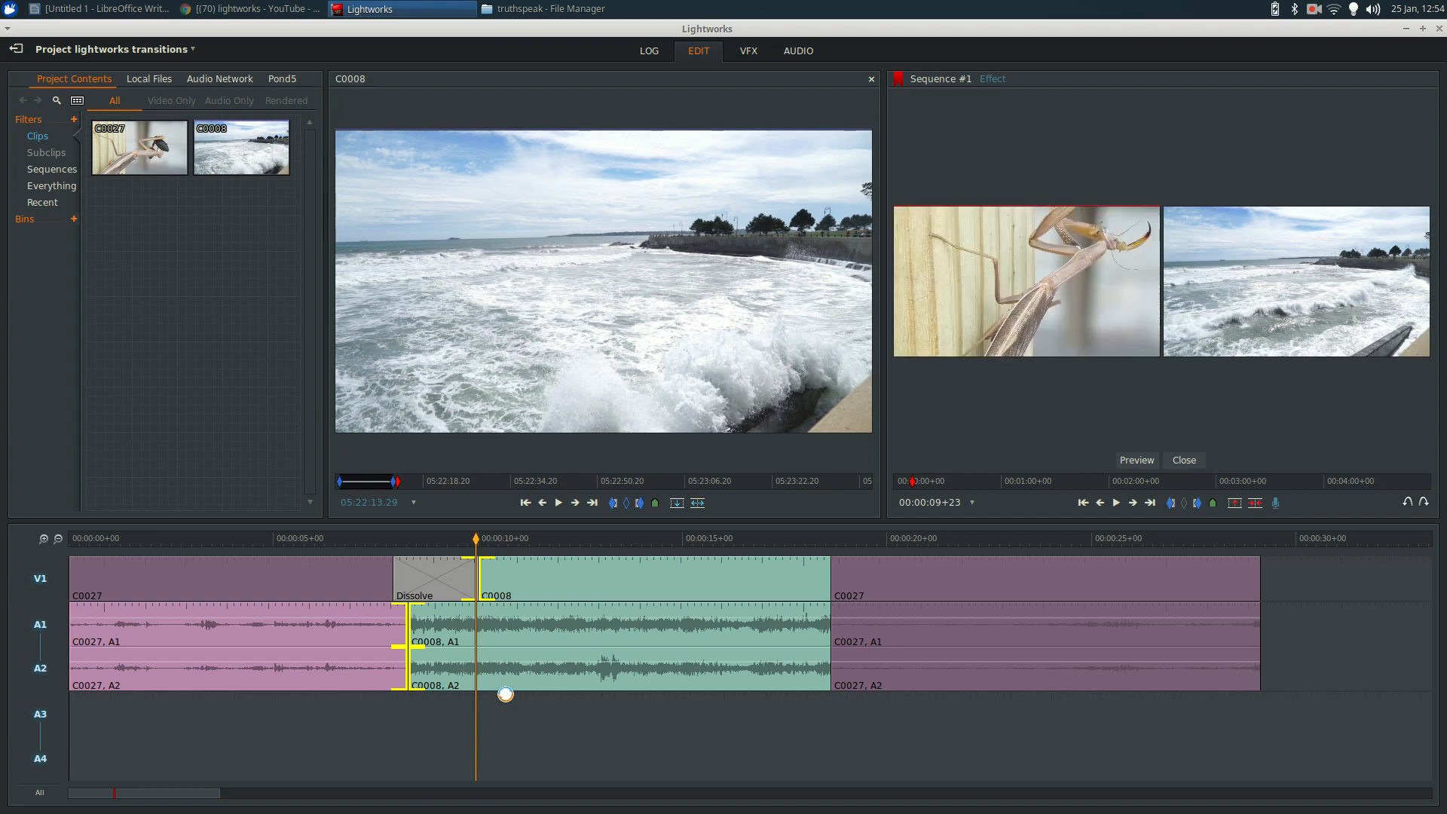
key(space)
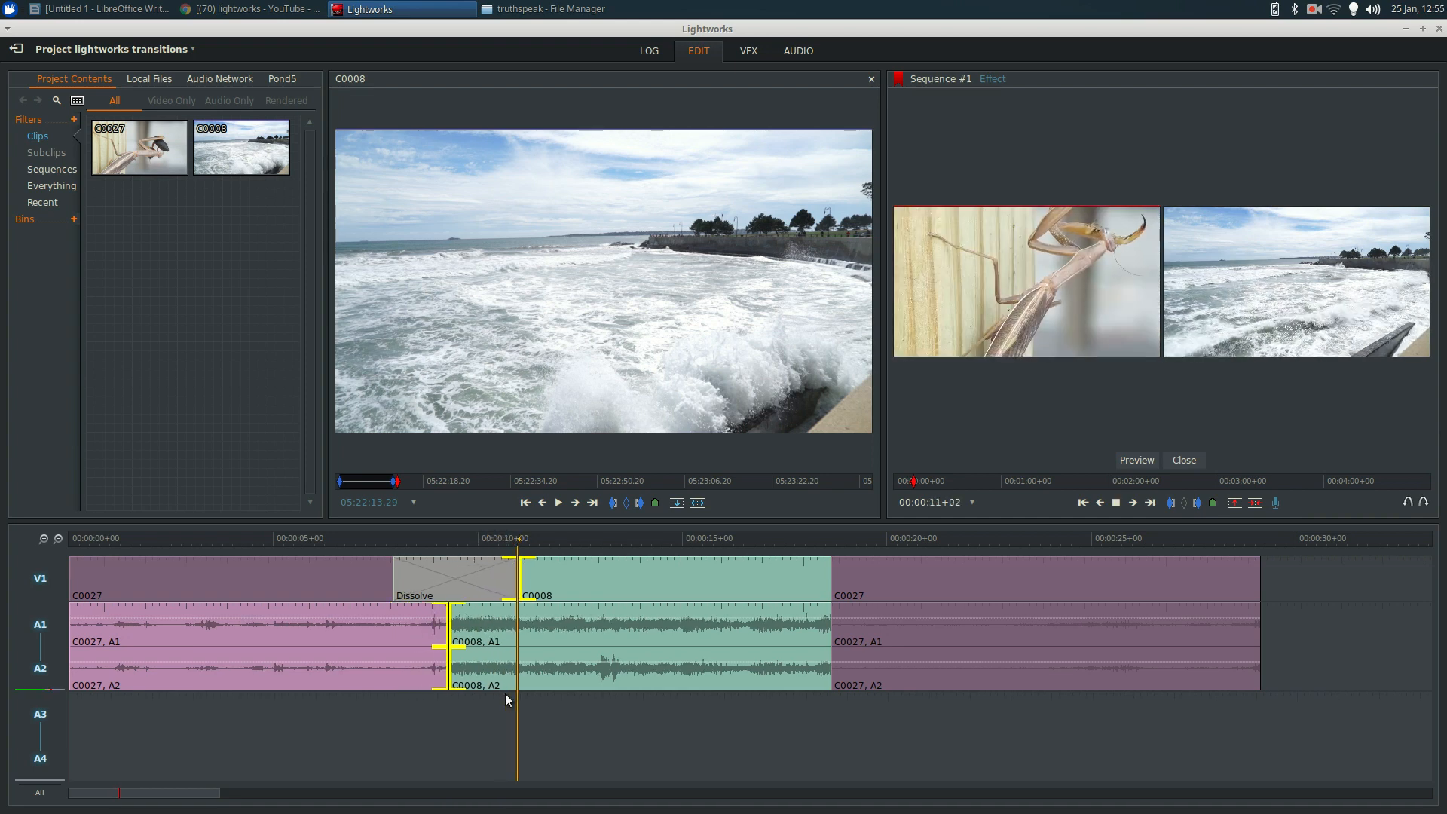
click(505, 693)
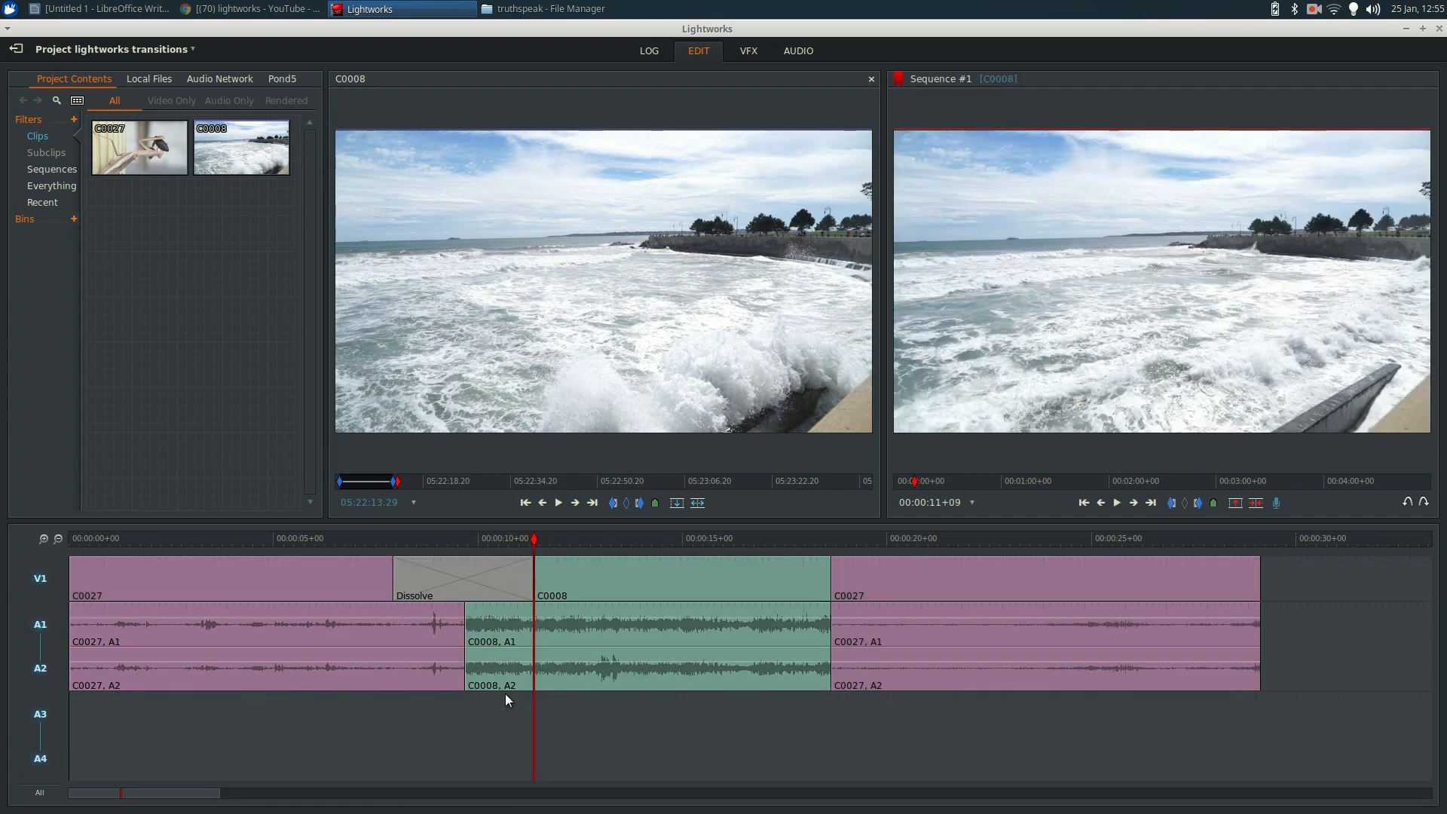
Play back the extended dissolve from shortly before it begins until it has finished.
click(369, 532)
key(space)
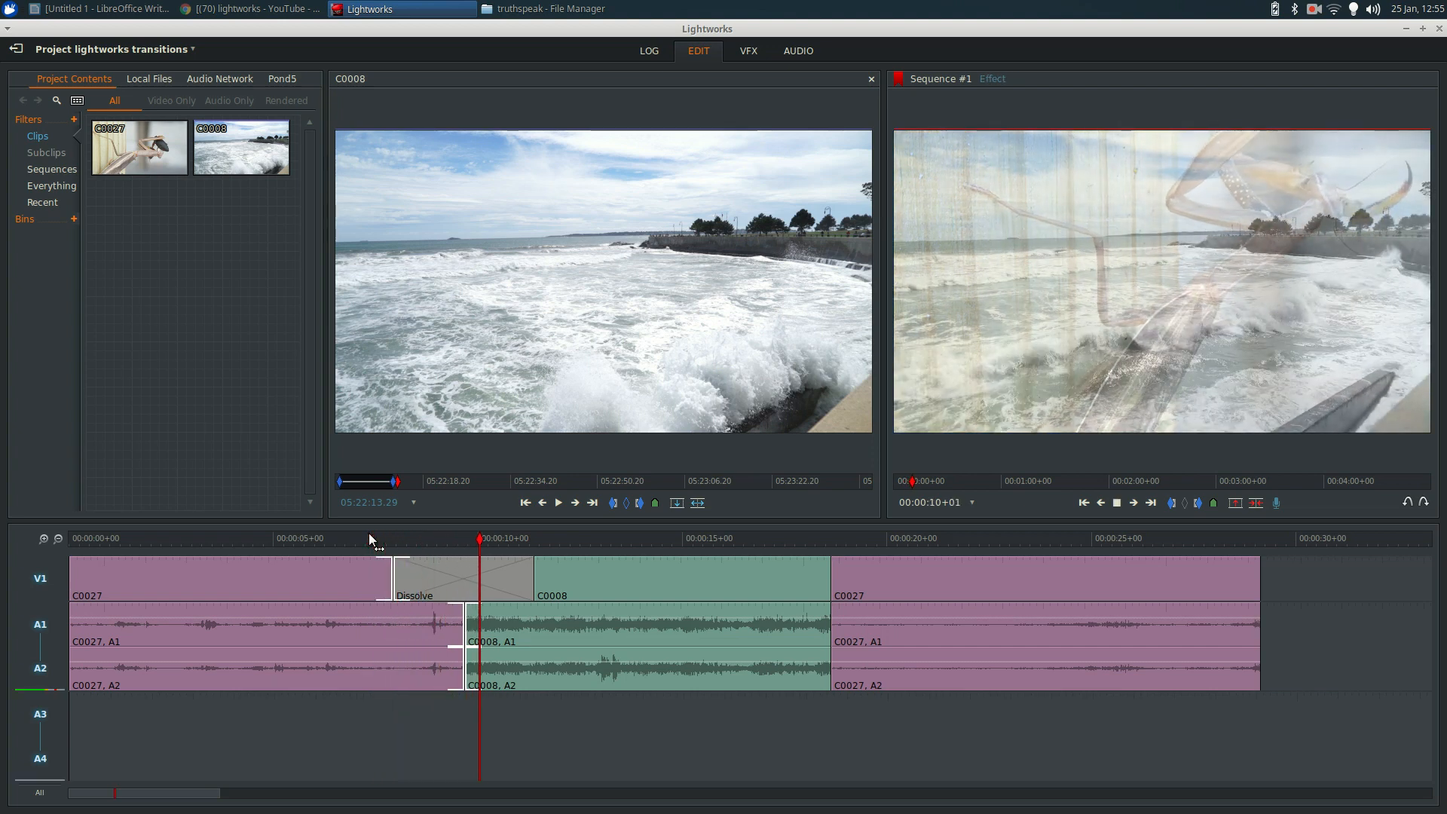
key(space)
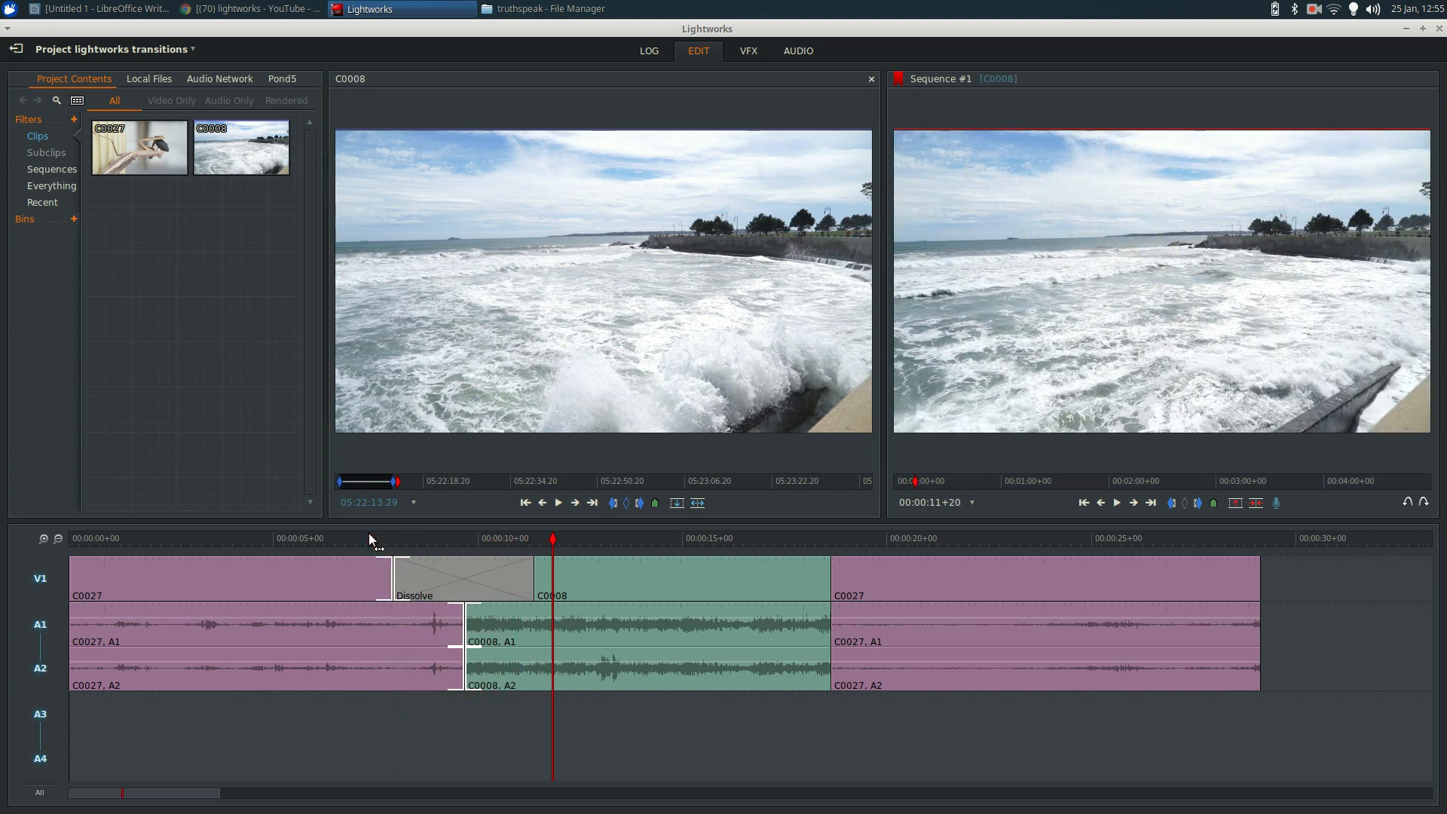
Shorten the dissolve by trimming its start forward to about 00:00:10+07, and preview the result.
click(384, 574)
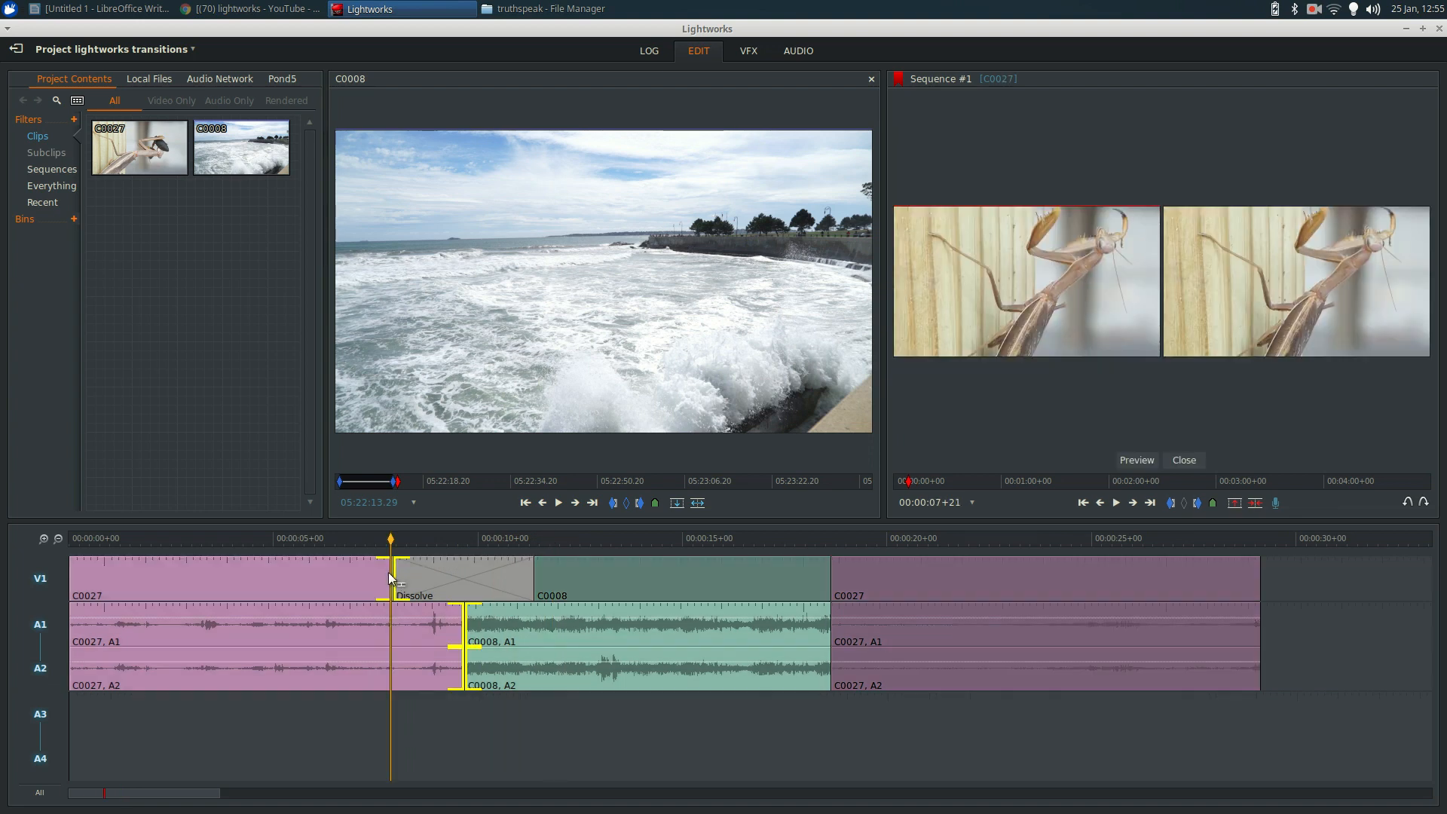
key(space)
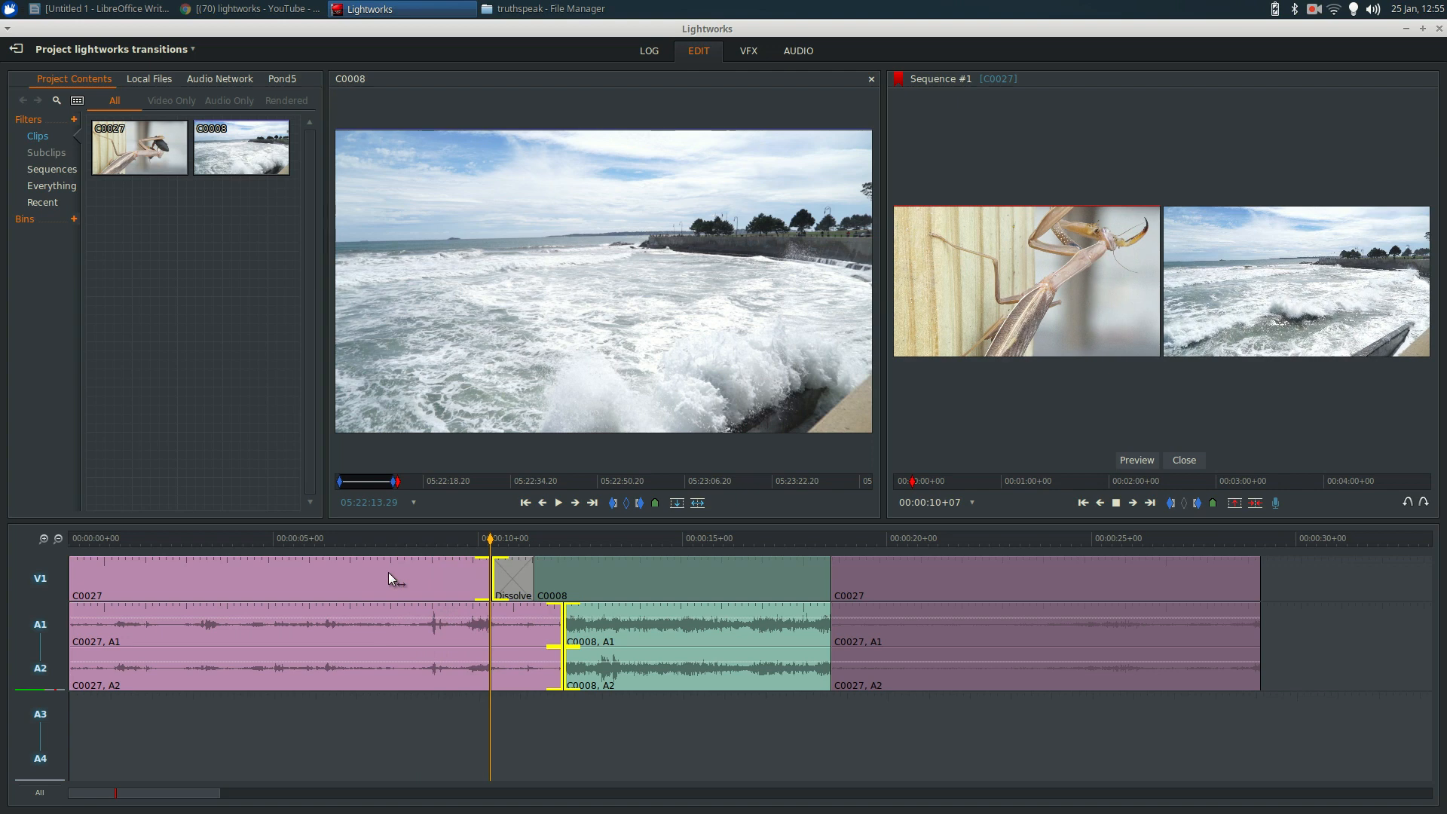
click(413, 541)
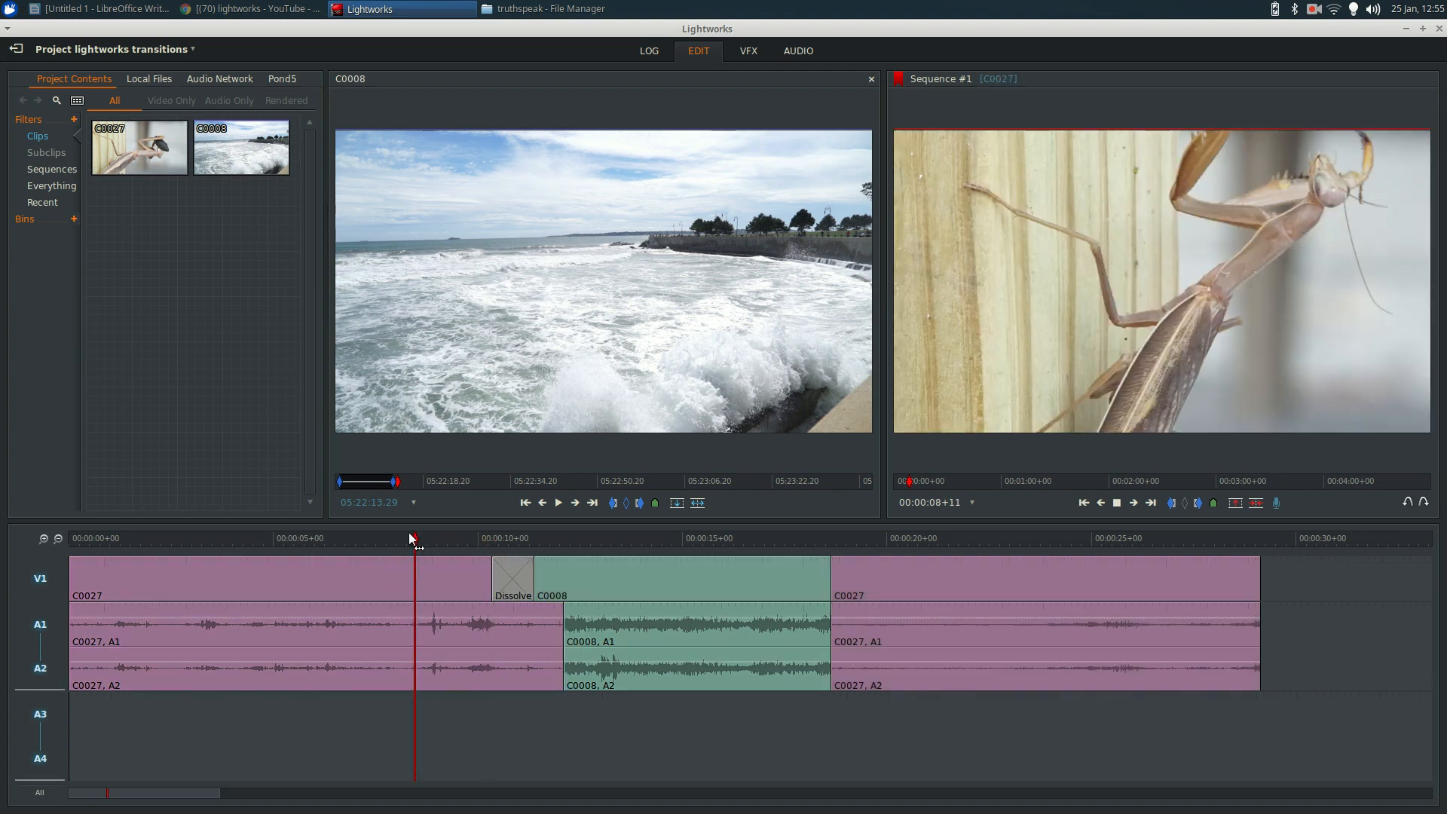
key(space)
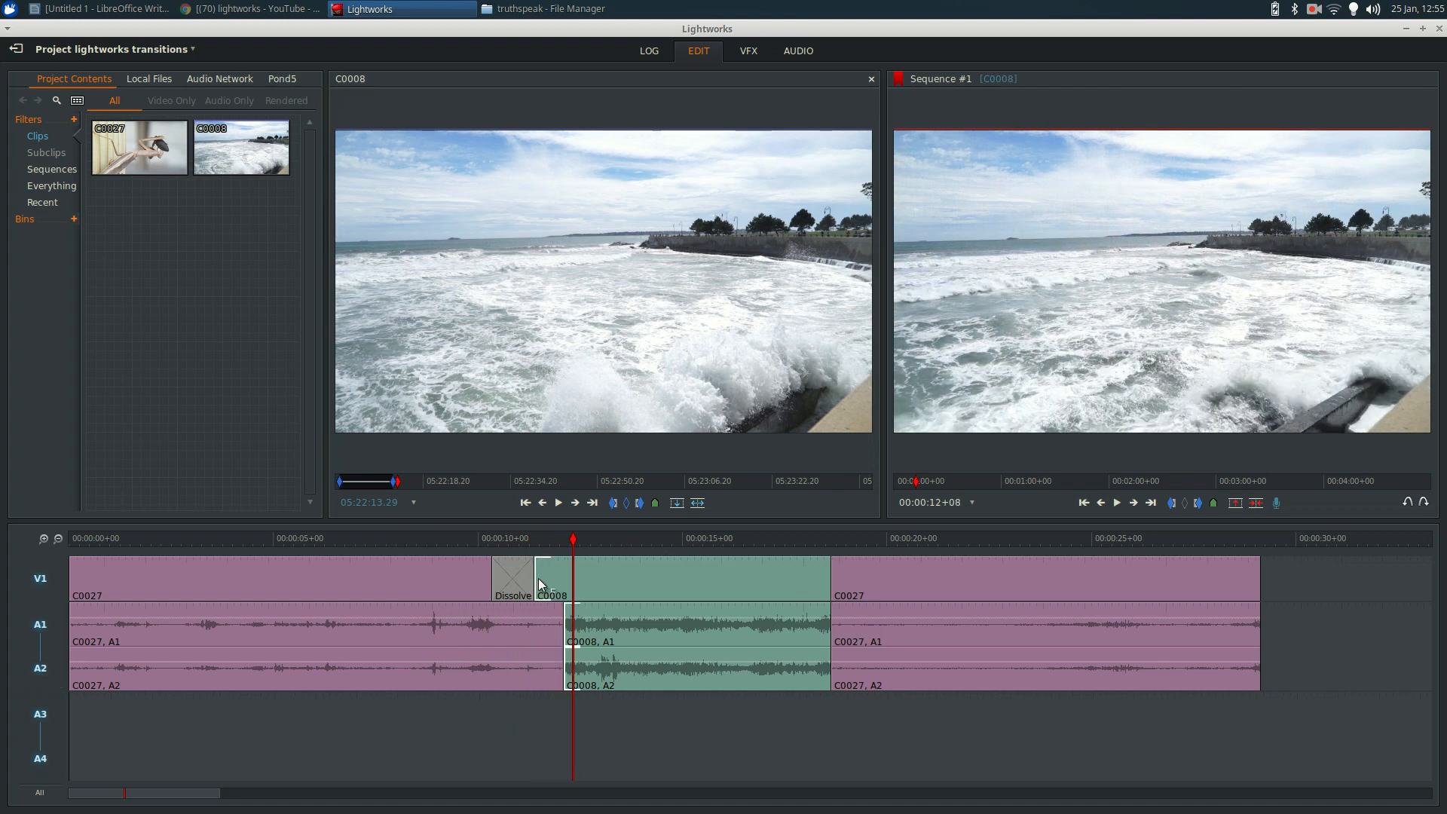
right_click(516, 574)
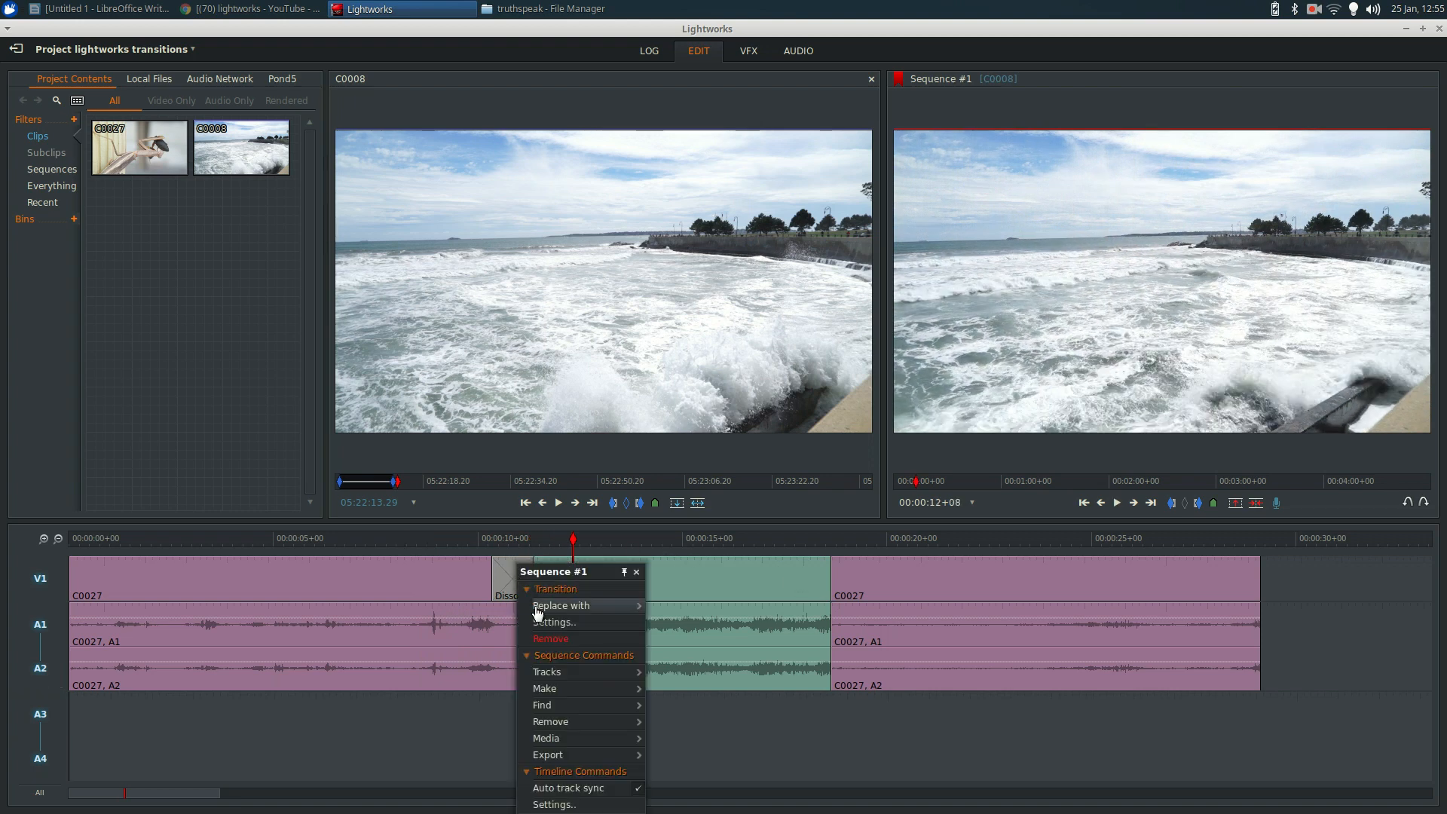
click(554, 635)
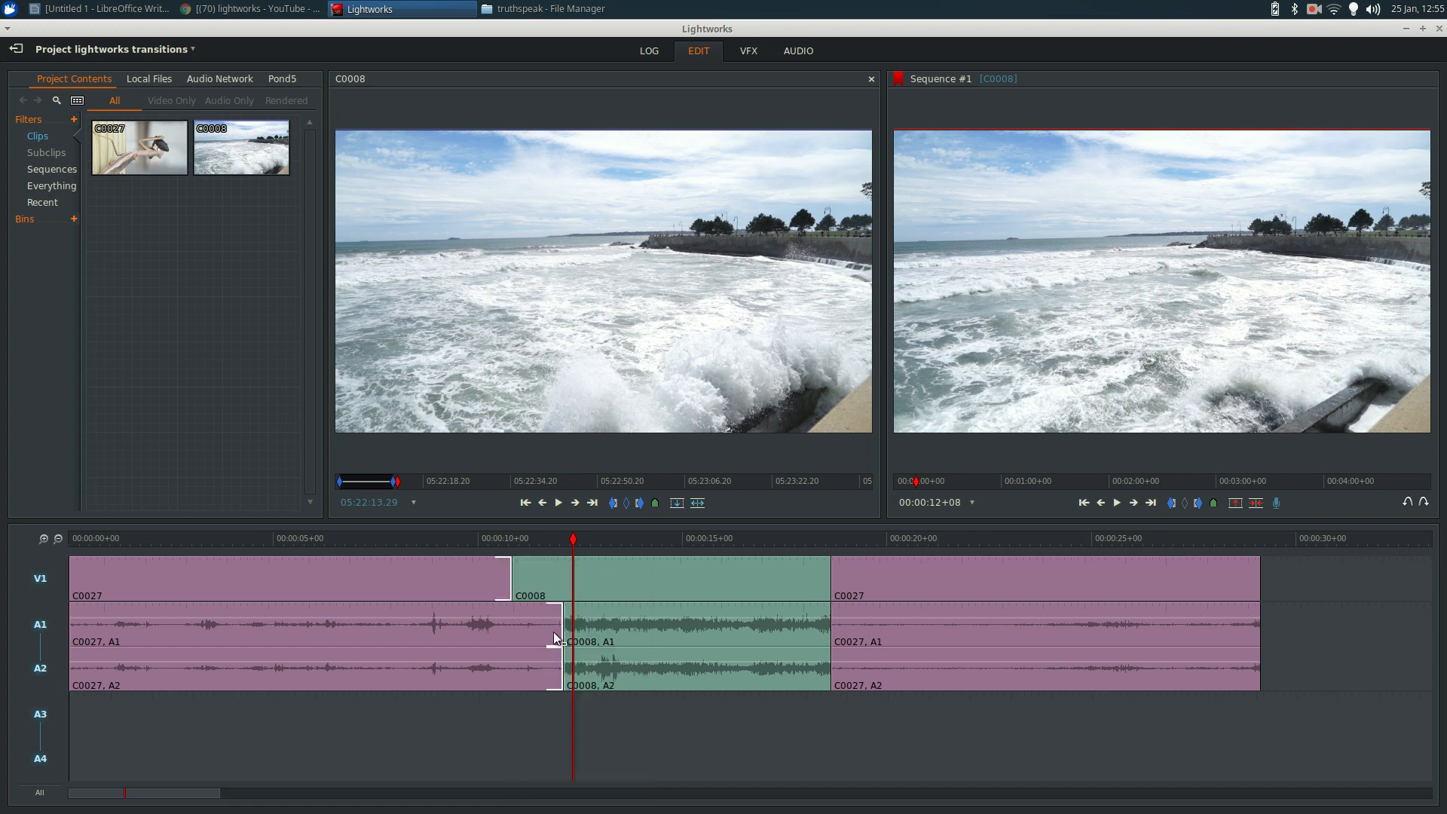
click(522, 573)
key(/)
Remove the dissolve transition between the first C0027 clip and C0008.
right_click(510, 576)
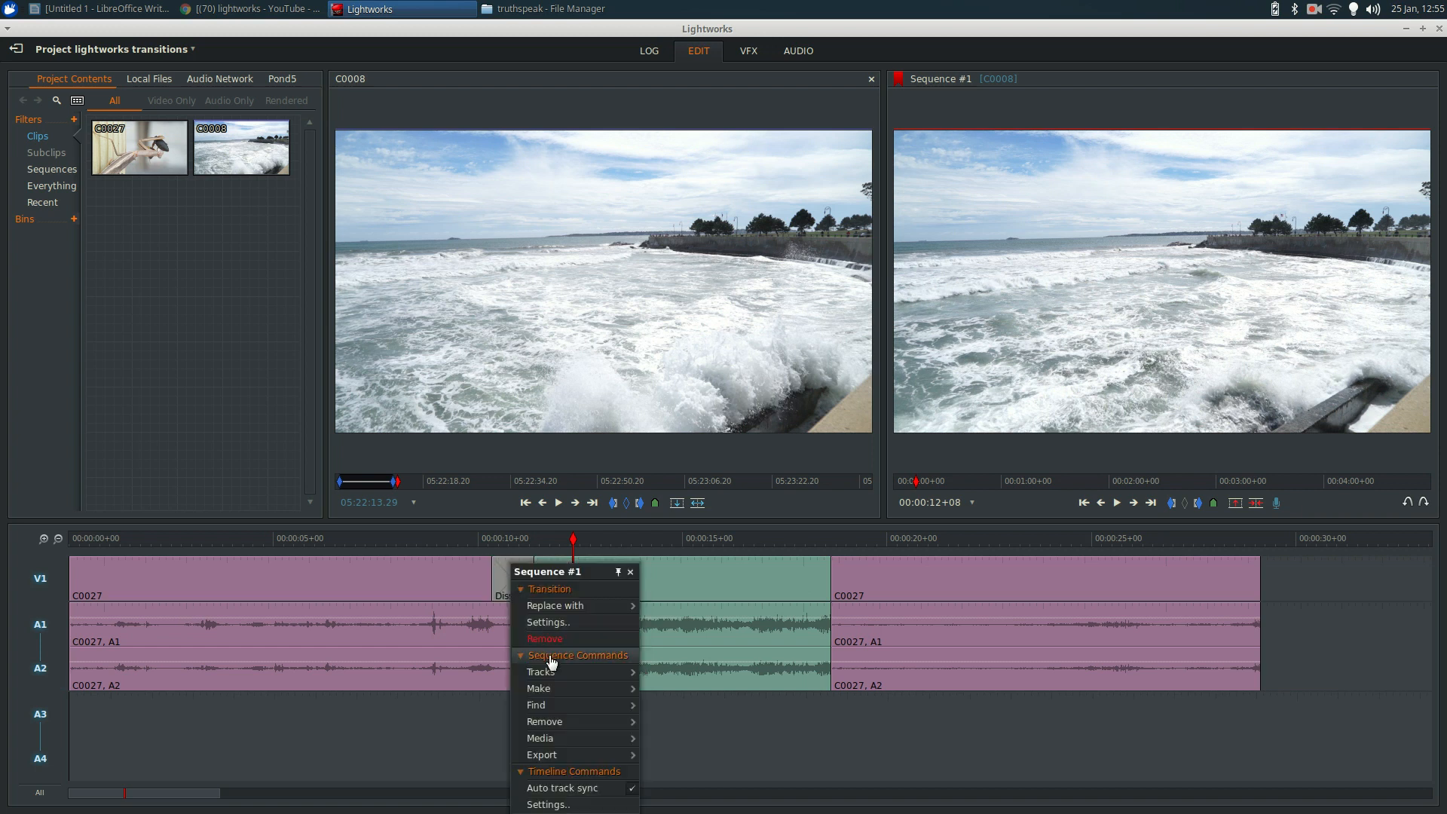
click(549, 639)
Separate the clips by moving the last C0027 clip to about 00:00:22+16 and C0008 later into the gap.
drag(492, 531, 452, 545)
drag(939, 567, 1113, 563)
drag(767, 582, 872, 568)
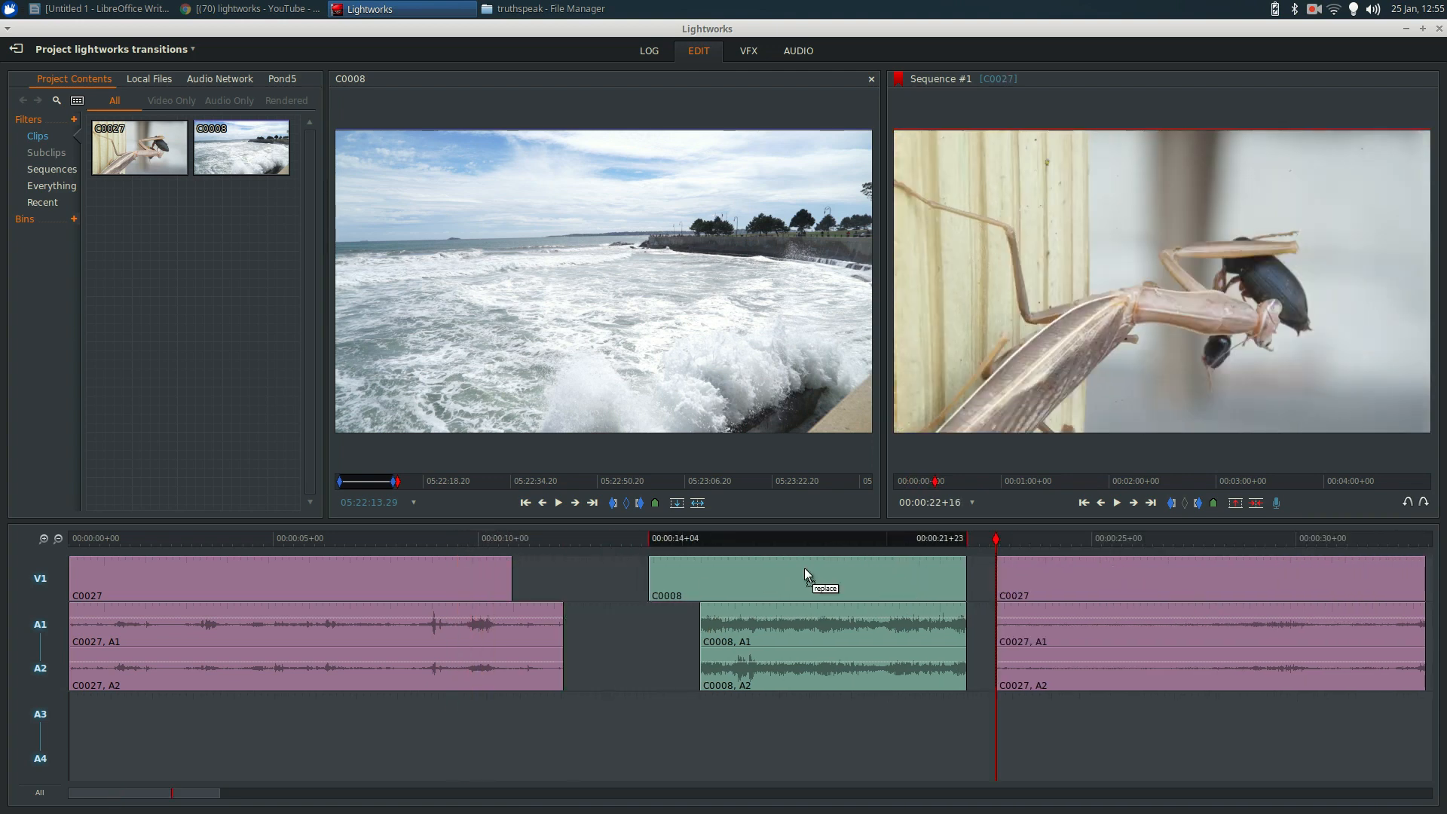
Extend the start of C0008 to about 00:00:12+00 and move the clip back against the first C0027 clip.
drag(649, 564, 545, 568)
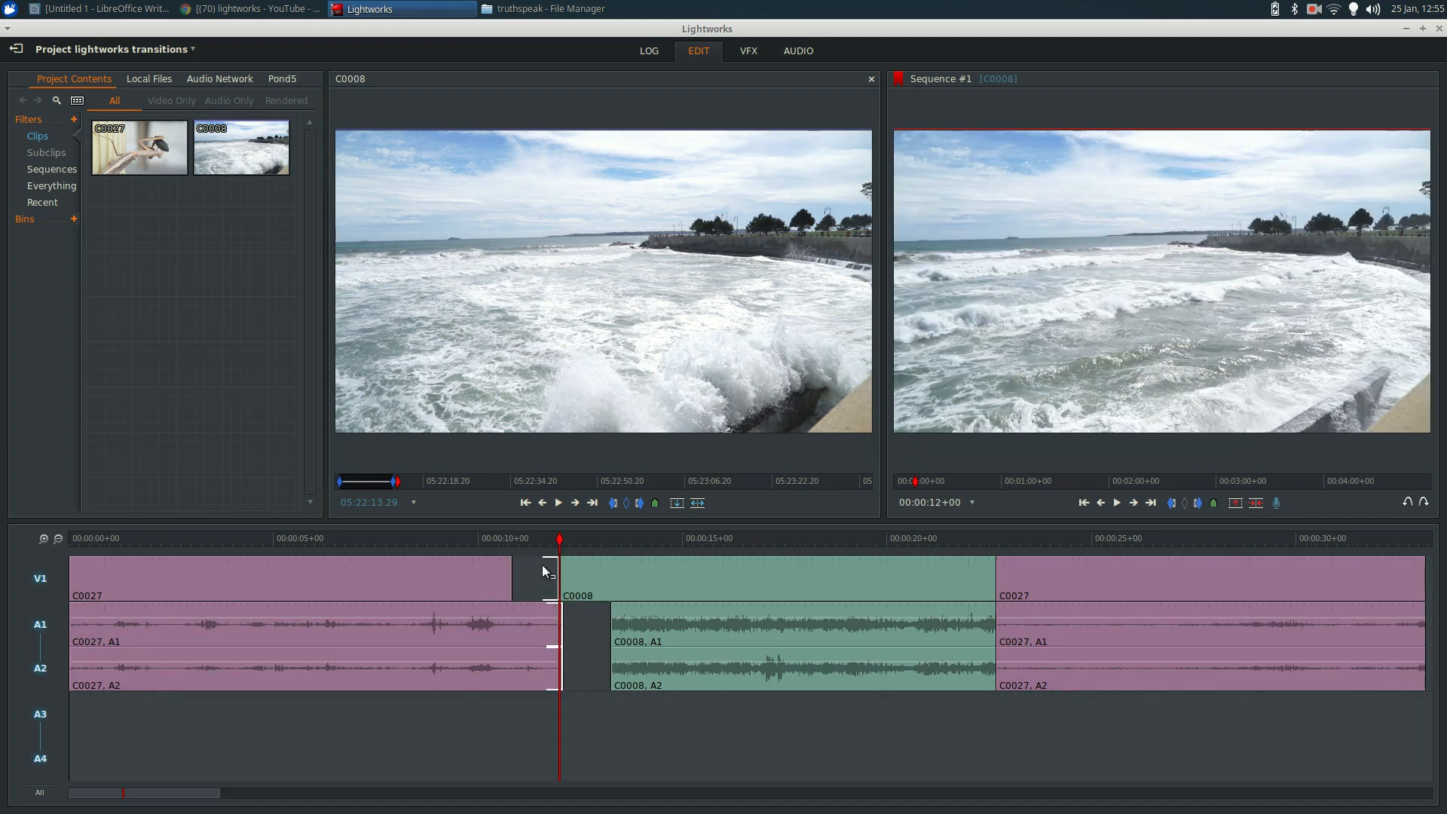
drag(543, 571, 578, 578)
Set the transition length to 48 frames and add a dissolve centred on the video cut between the first C0027 clip and C0008.
click(513, 573)
click(514, 582)
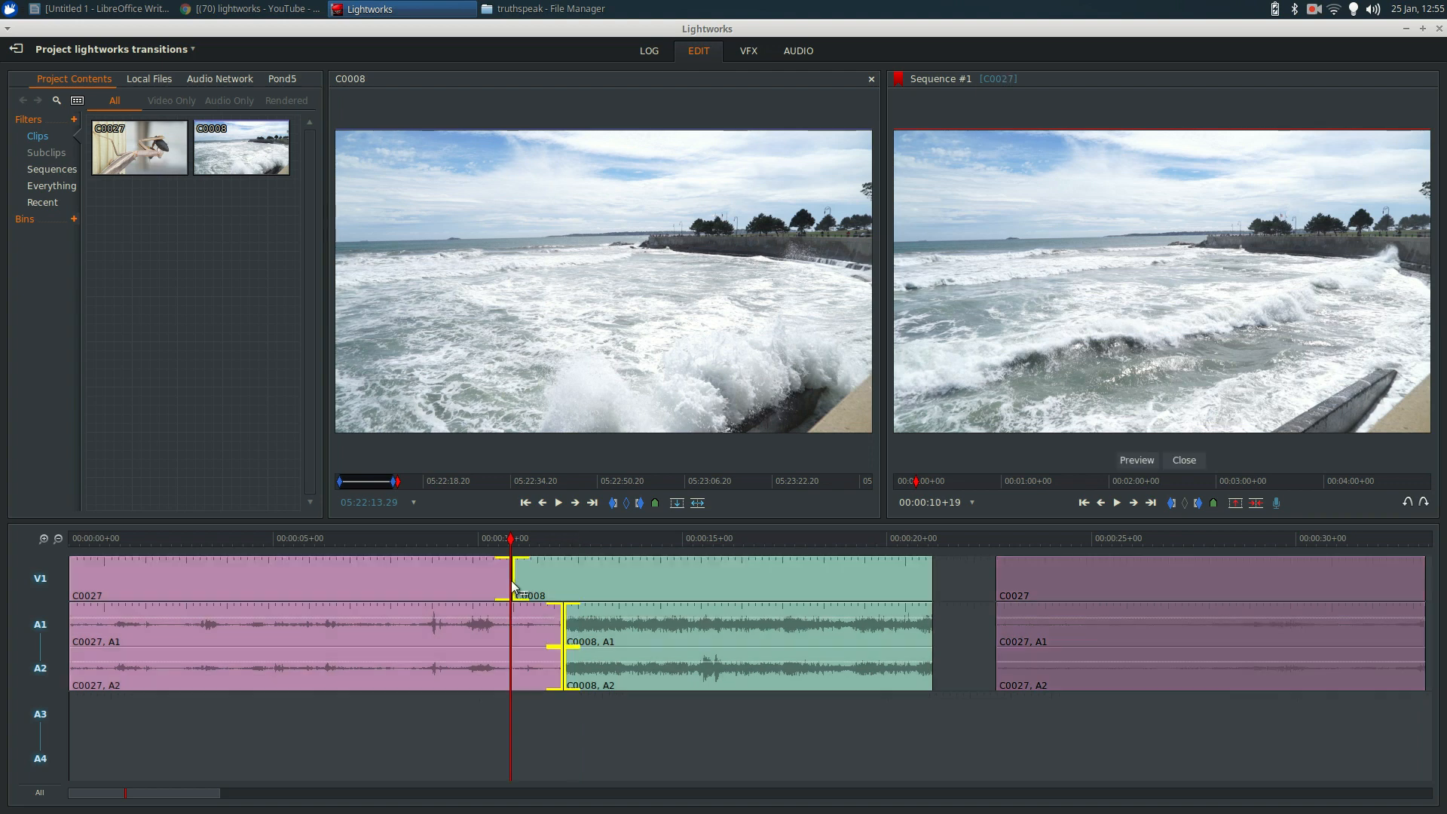
right_click(512, 586)
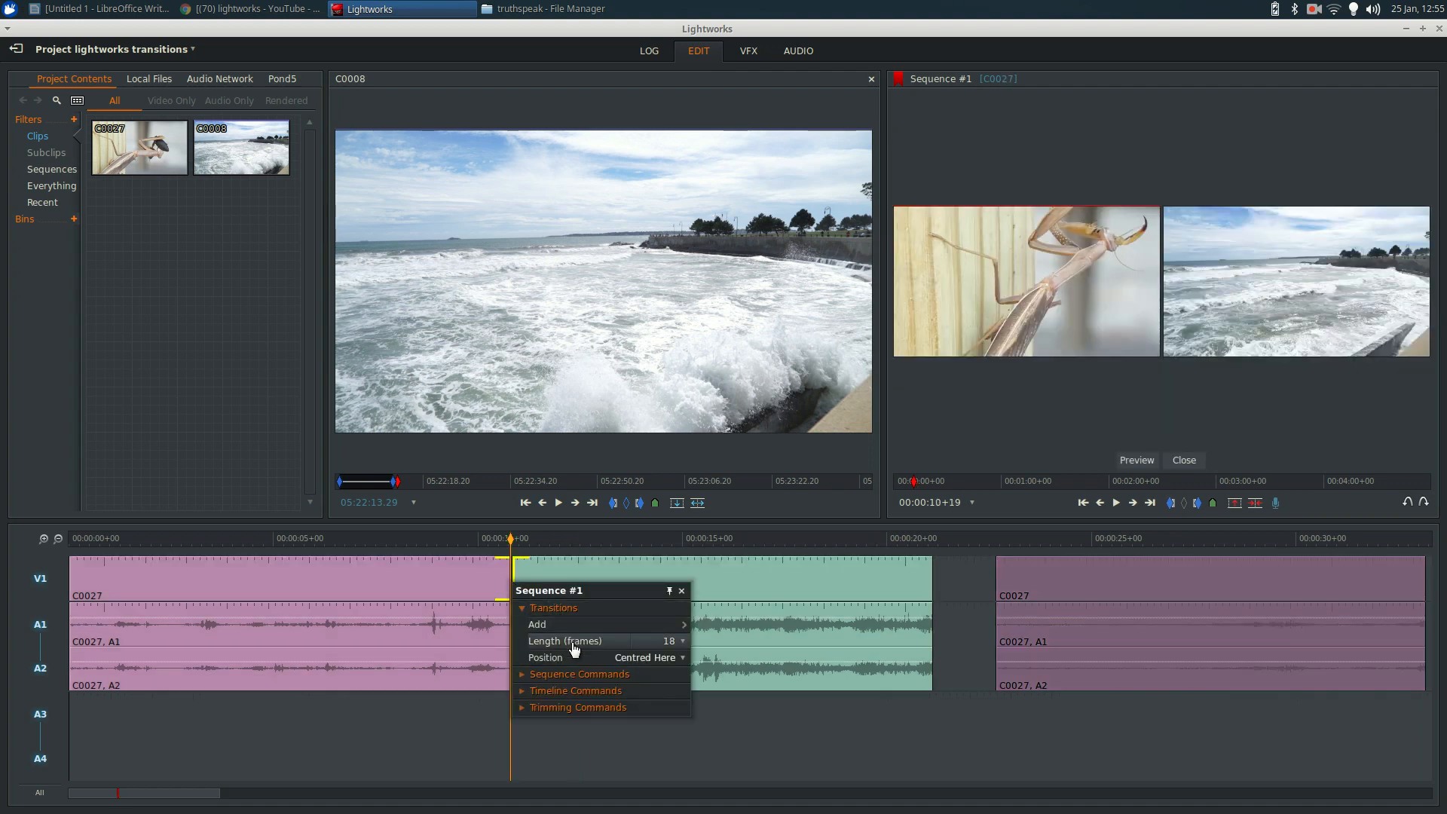
click(647, 642)
click(656, 755)
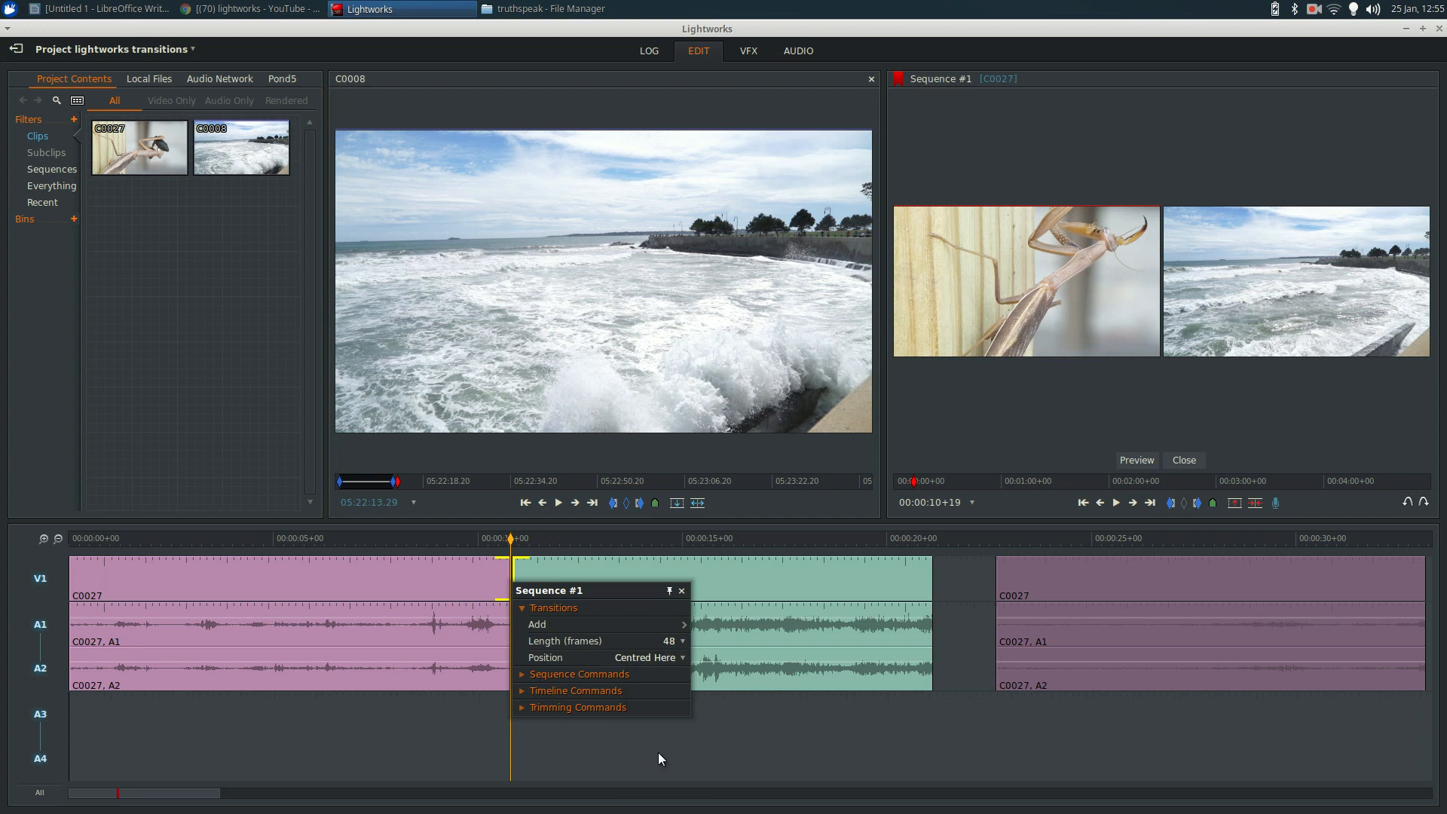
click(698, 623)
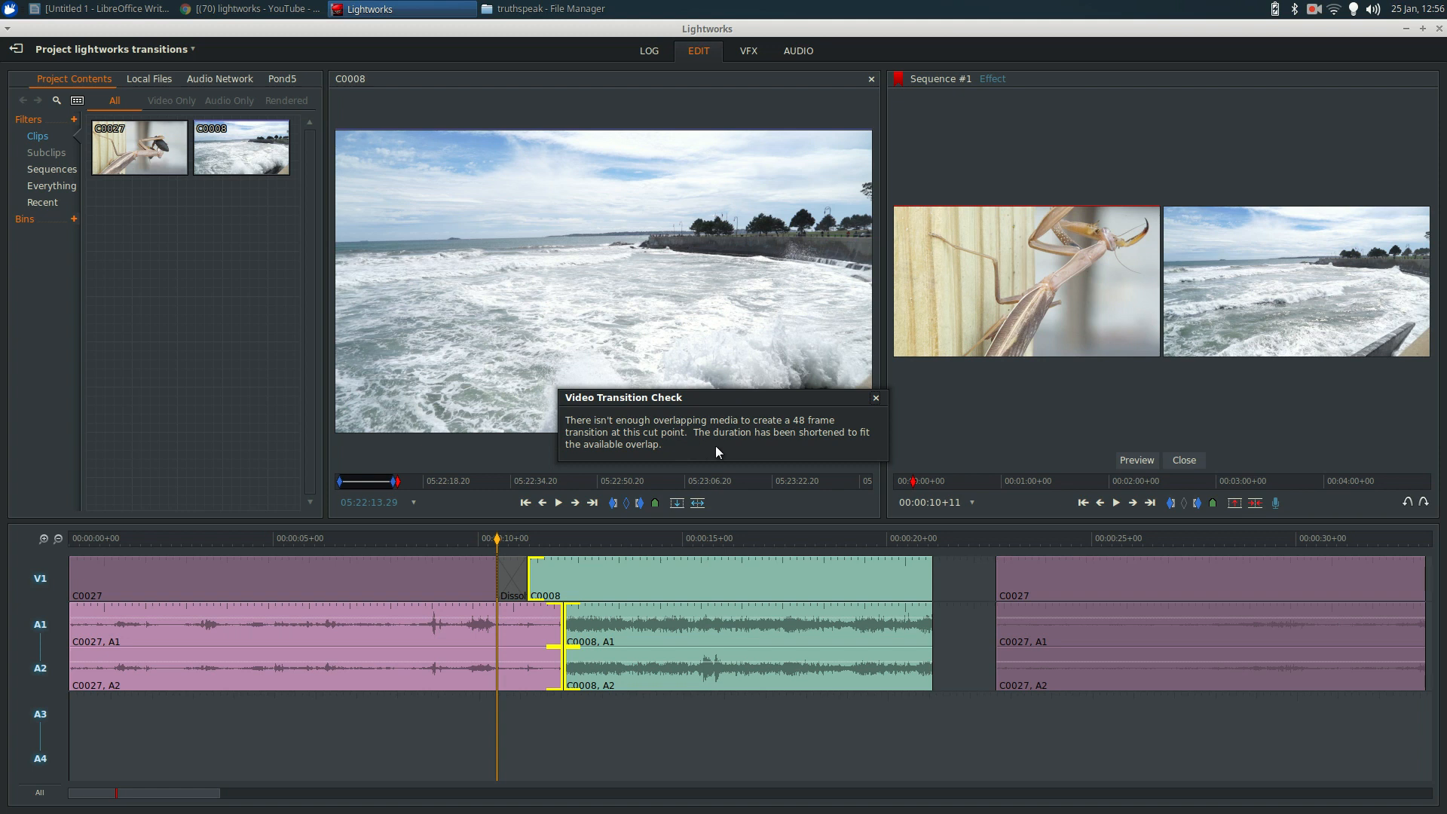
click(876, 399)
Leave trimming and remove the newly added dissolve between the first C0027 clip and C0008.
click(492, 537)
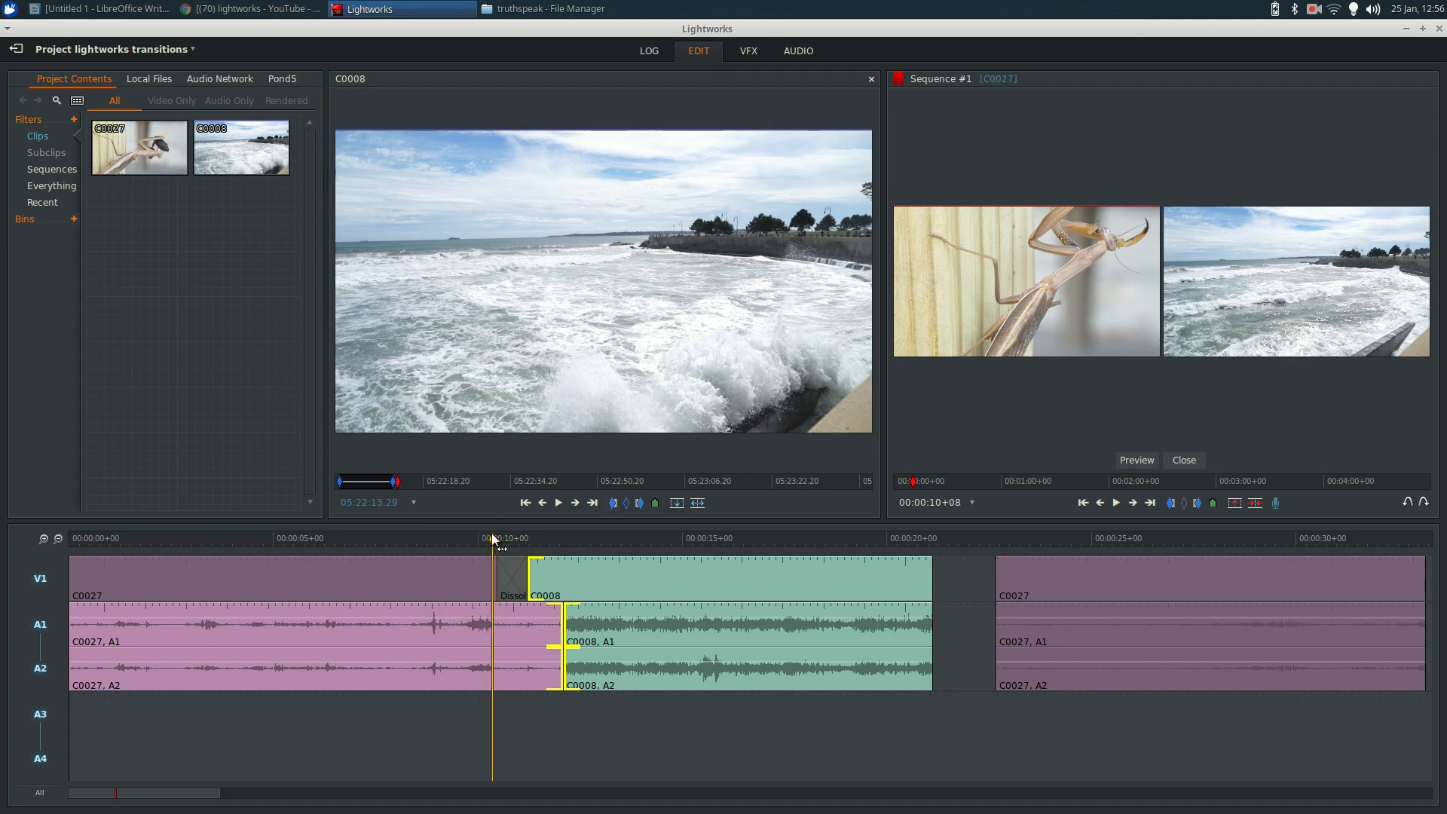
right_click(515, 578)
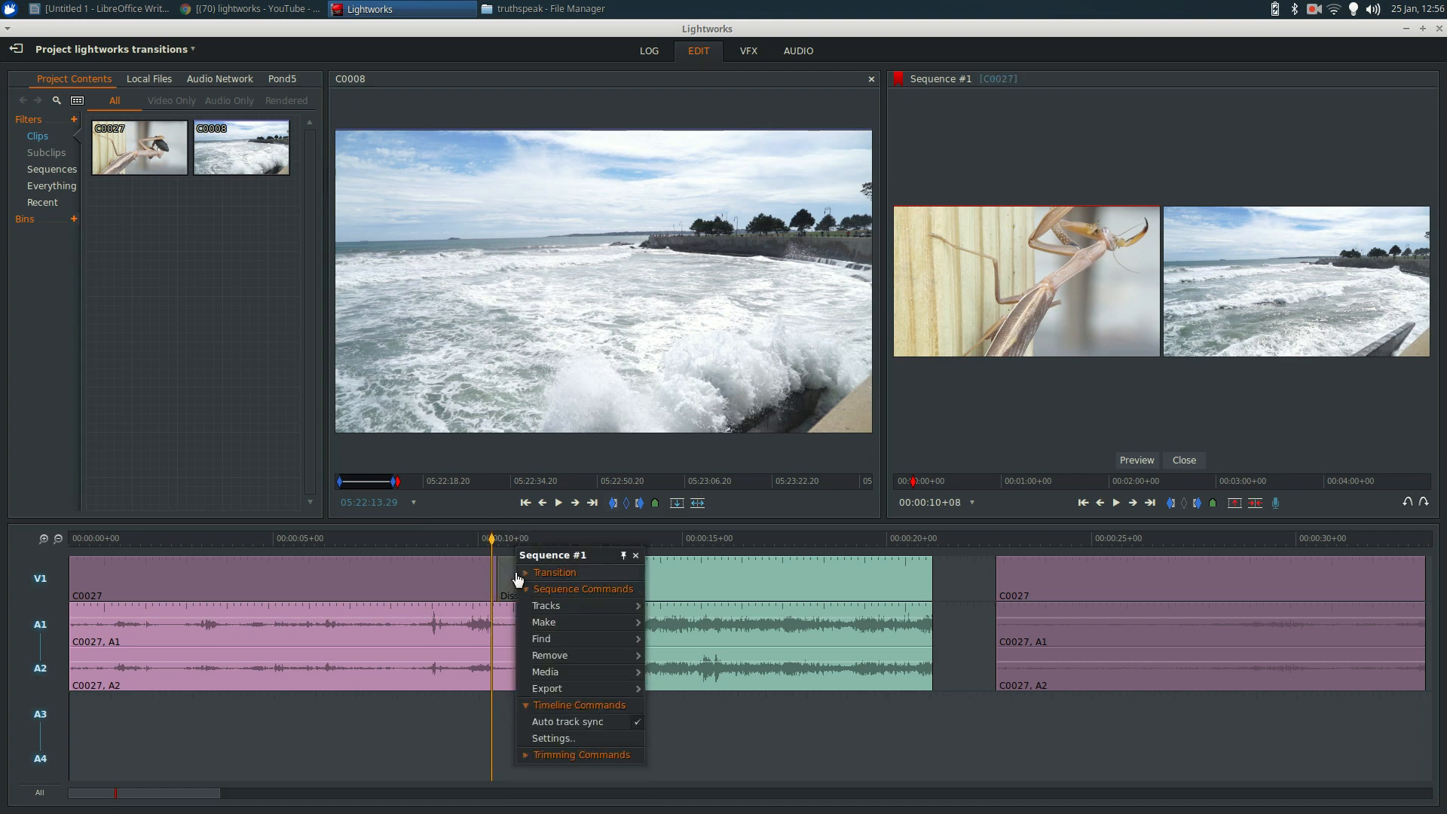
click(517, 575)
click(508, 576)
right_click(508, 575)
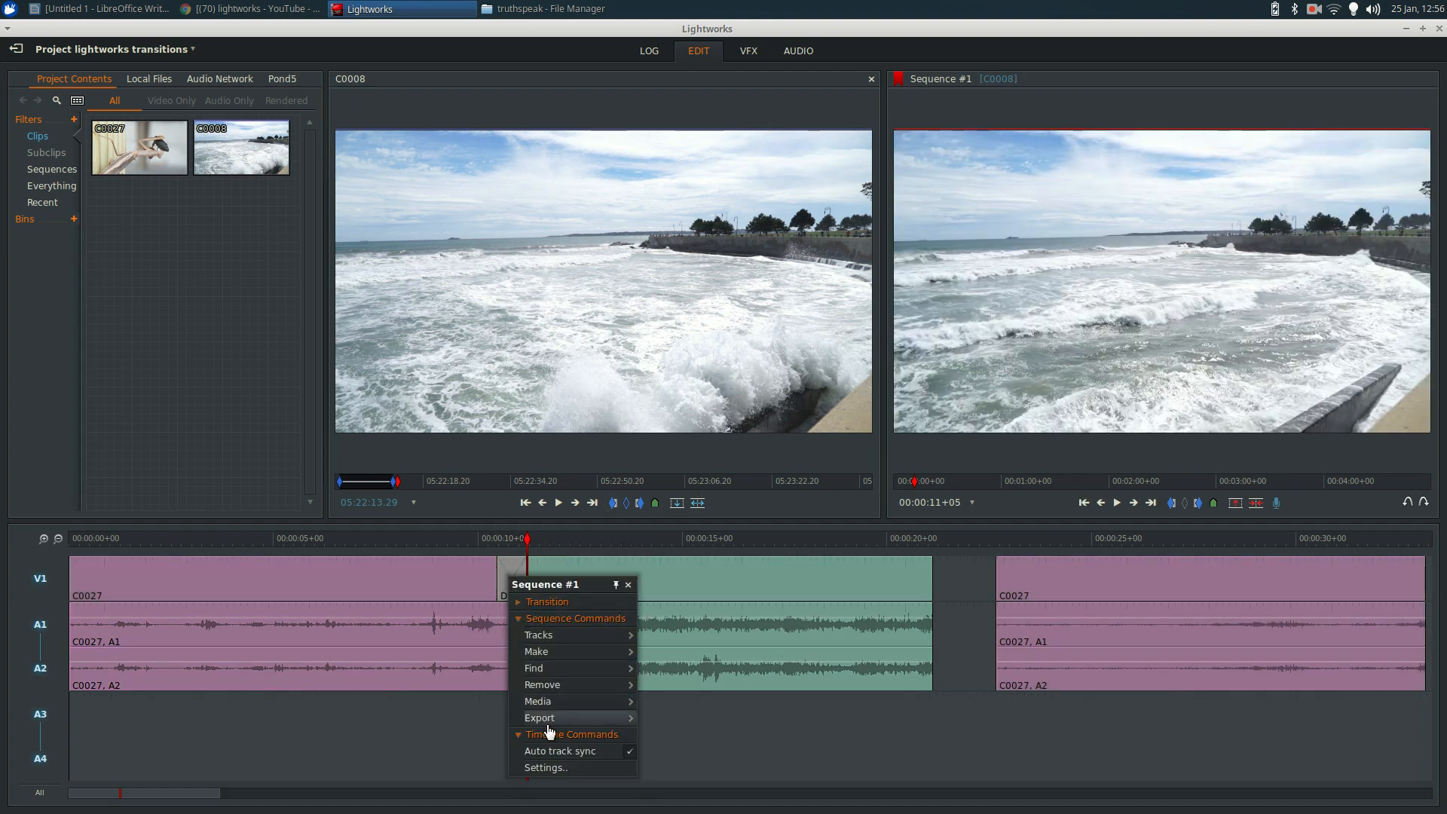
click(542, 601)
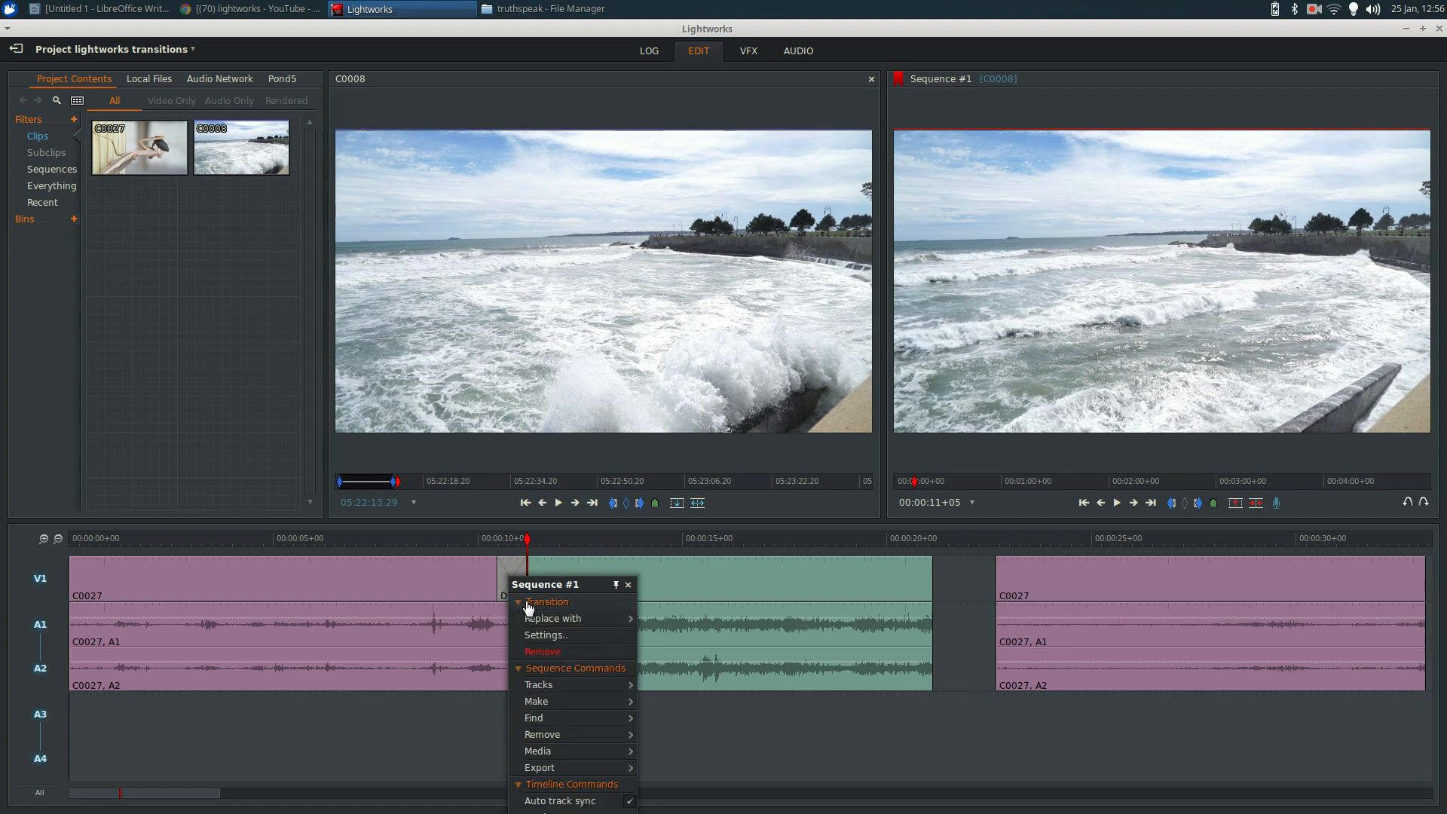
click(546, 652)
Move C0008 later to about 00:00:11+17 and split its video at 00:00:12+17.
mouse_move(548, 573)
mouse_down()
mouse_move(624, 570)
mouse_move(561, 558)
mouse_move(533, 574)
mouse_move(576, 572)
mouse_move(532, 578)
mouse_up()
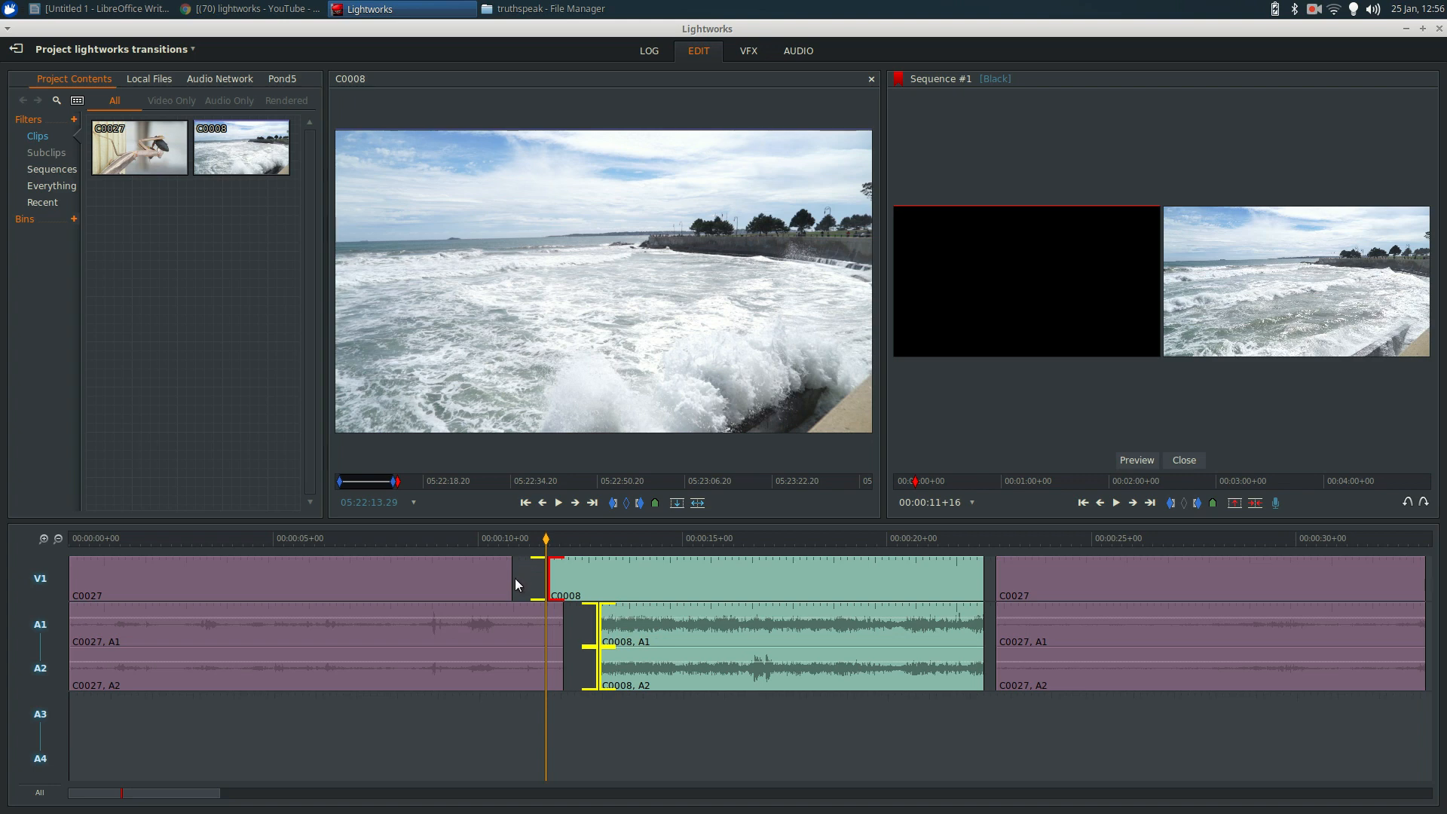
click(514, 577)
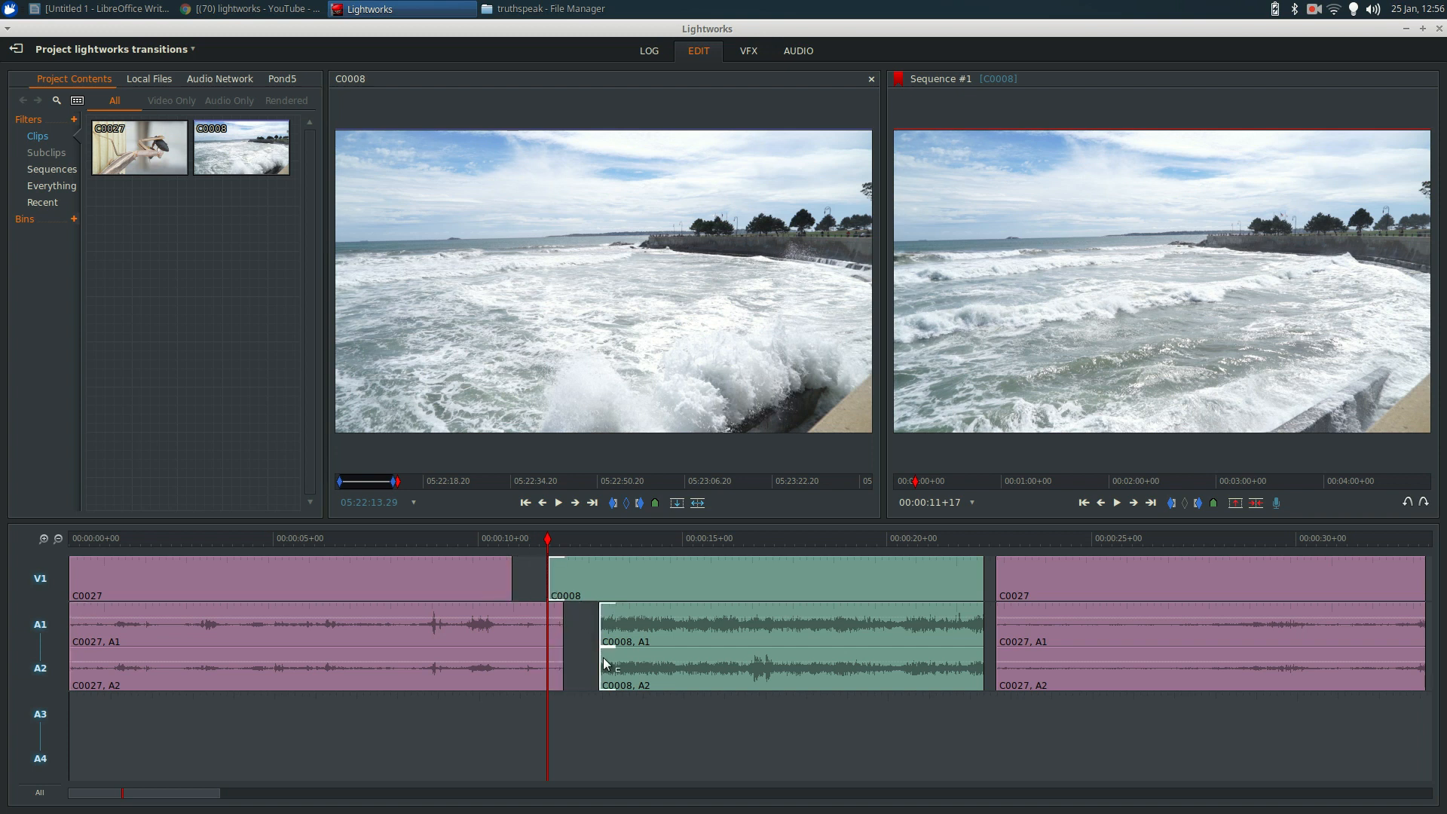
key(Right)
key(Right)
key(Right)
key(Right)
key(Right)
key(Right)
key(Right)
key(Right)
key(Right)
key(Right)
key(Right)
key(Right)
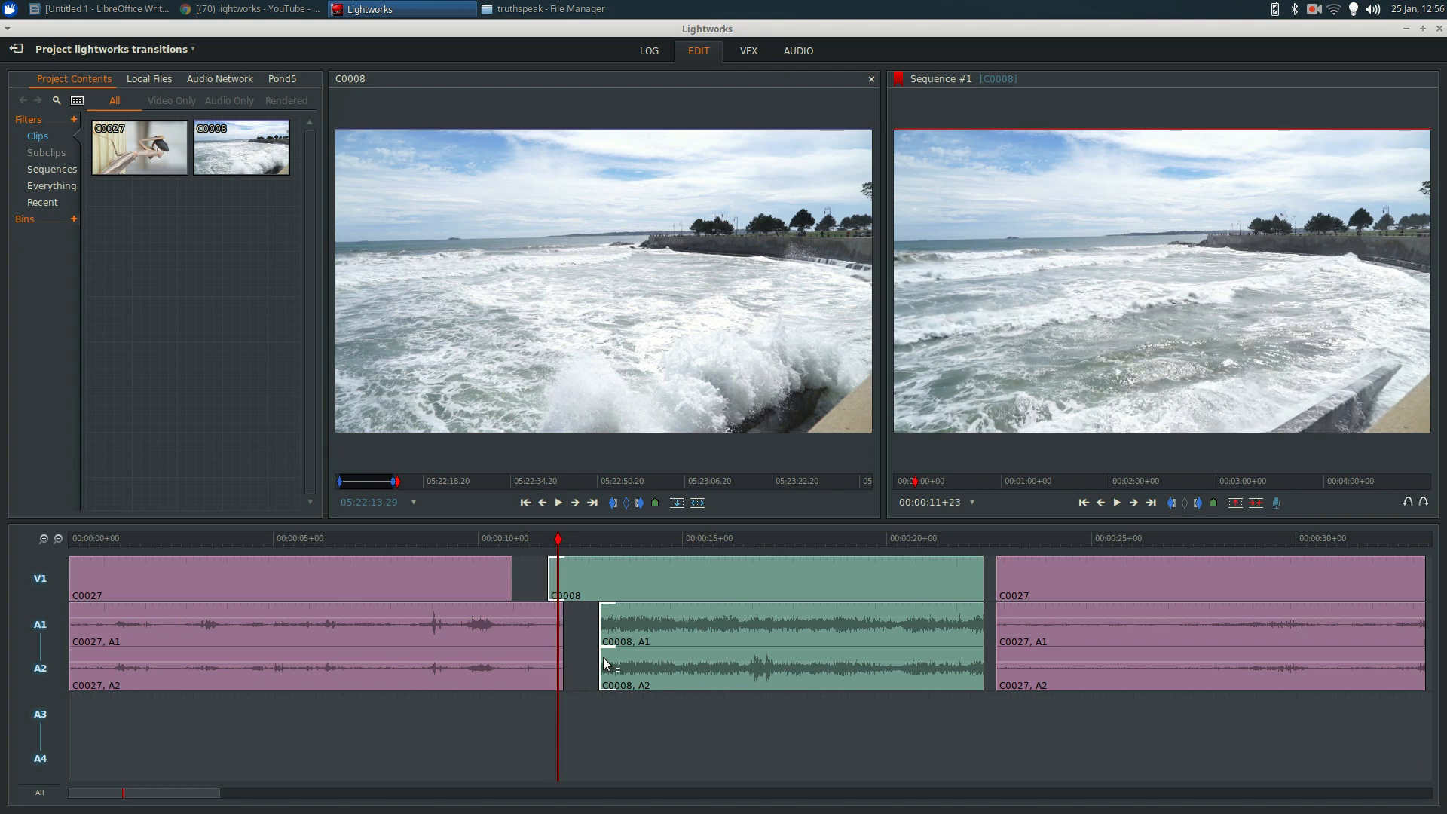
key(Right)
key(Right)
key(Right)
key(Right)
key(Right)
key(Right)
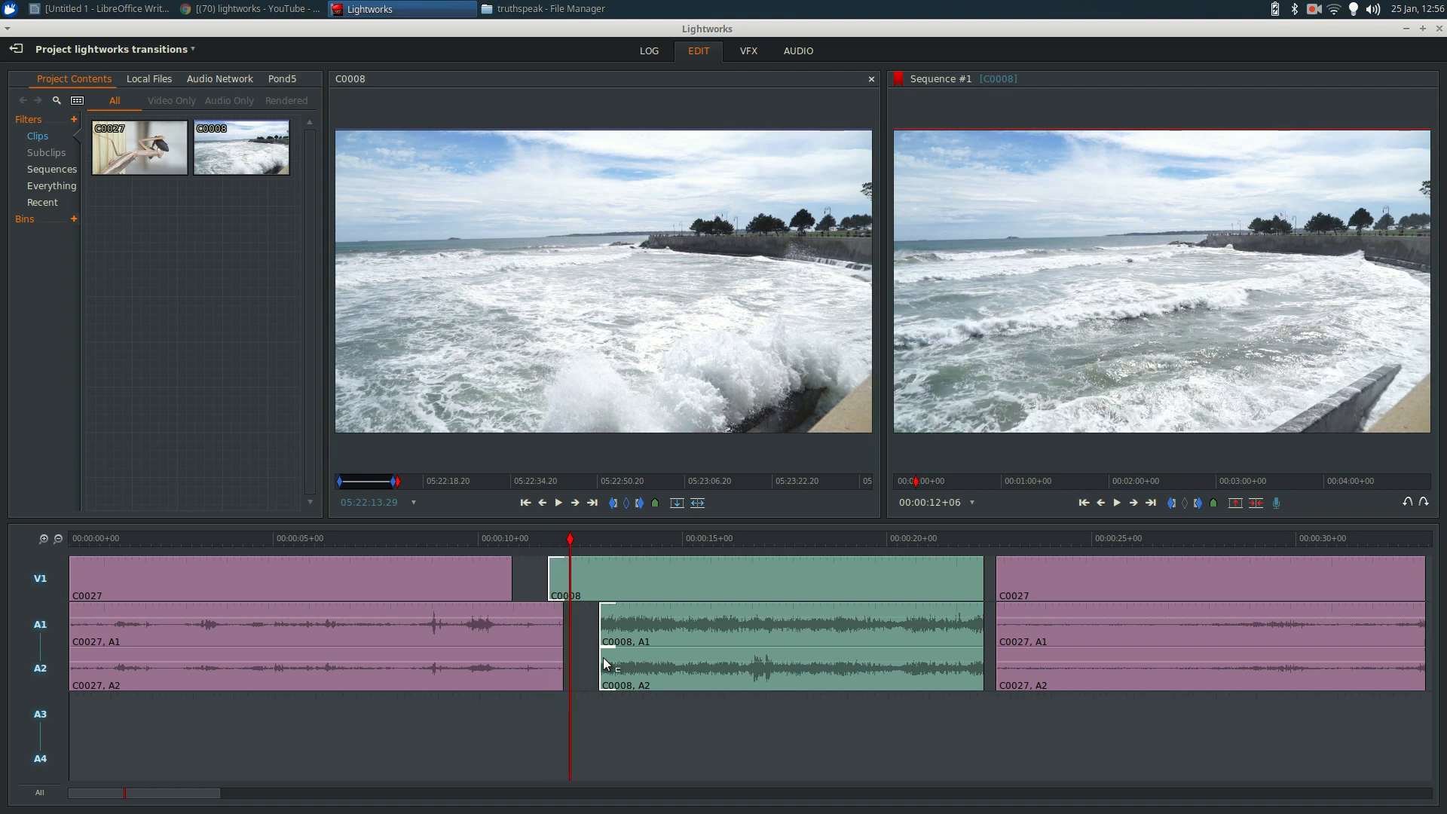
key(Right)
key(Right)
key(Right)
key(Right)
key(Right)
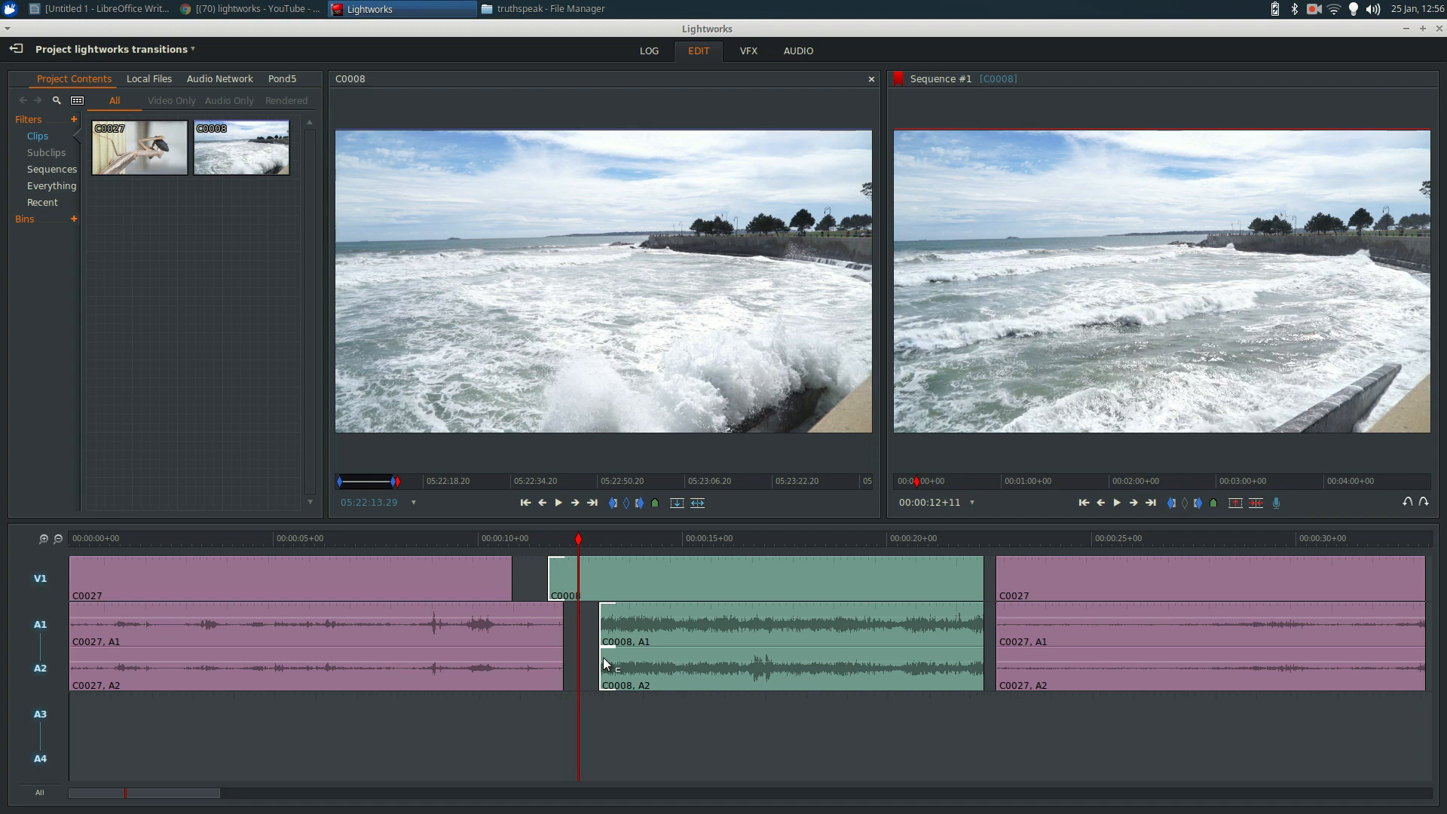
key(Right)
key(Right)
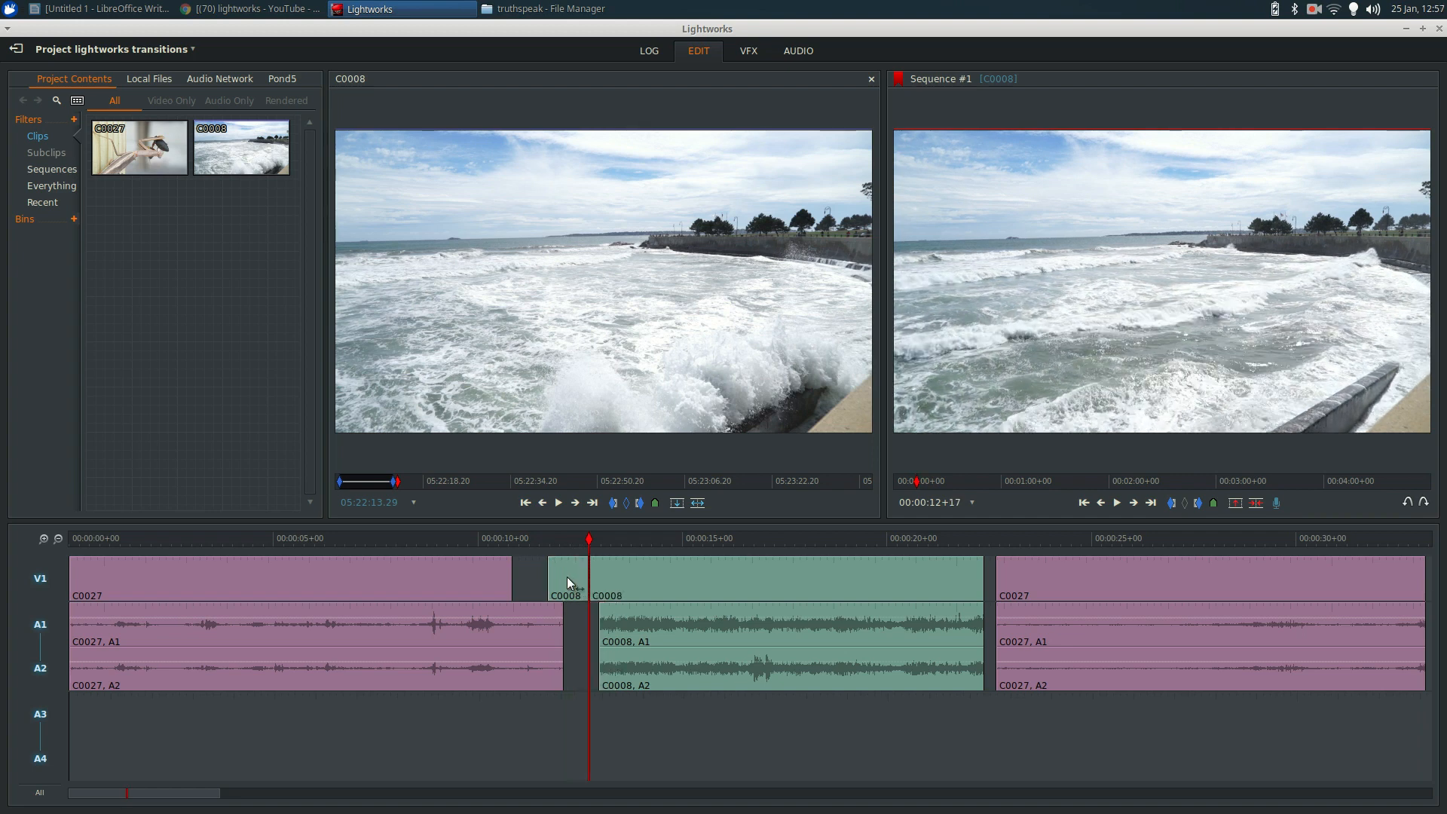
Delete C0008's video before the split along with its audio, and move the remaining video against the first C0027 clip.
key(Delete)
drag(653, 559, 585, 573)
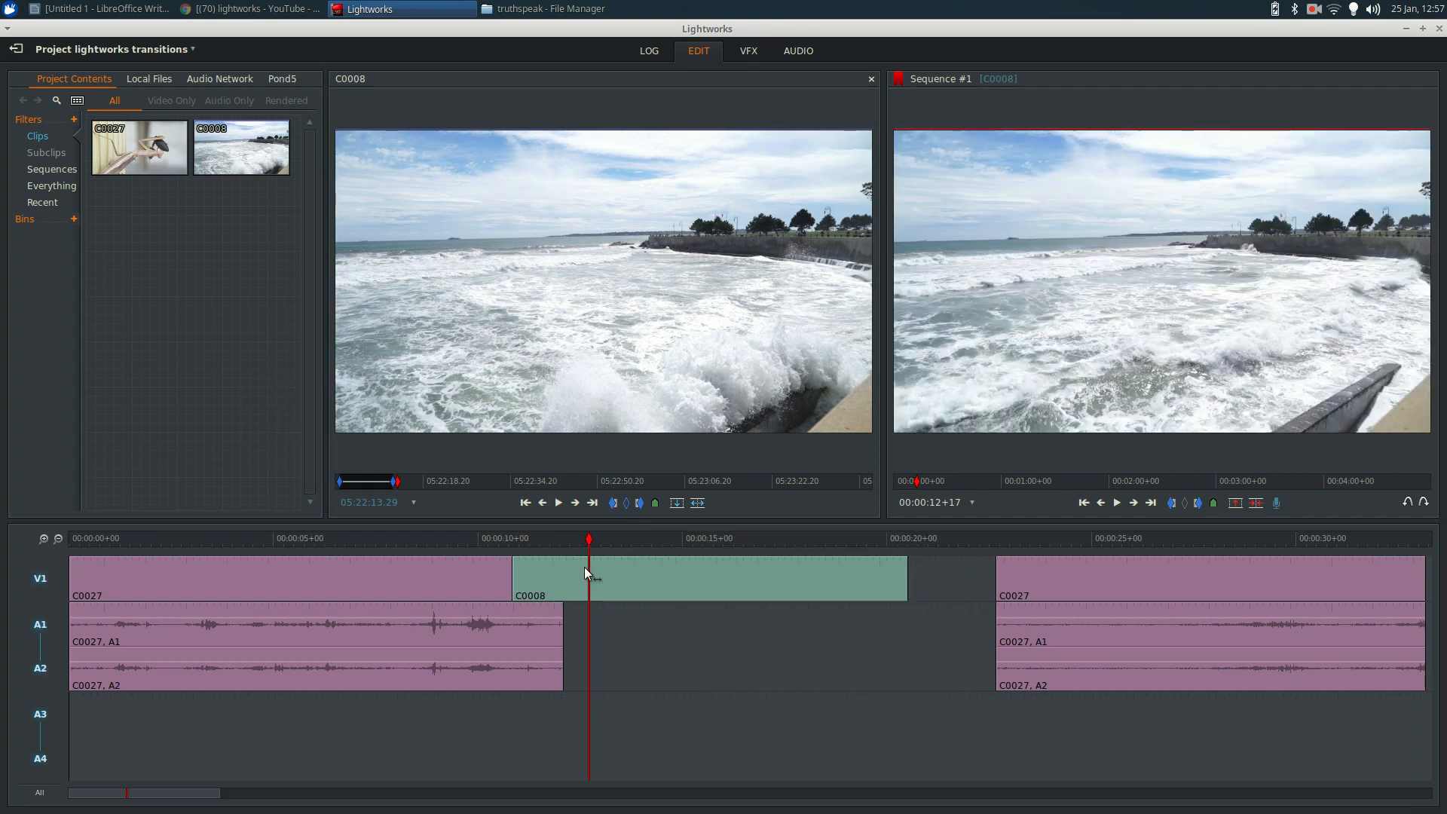
Add a 48-frame dissolve centred on the cut between C0027 and C0008, and play it from about 00:00:09+03.
right_click(509, 572)
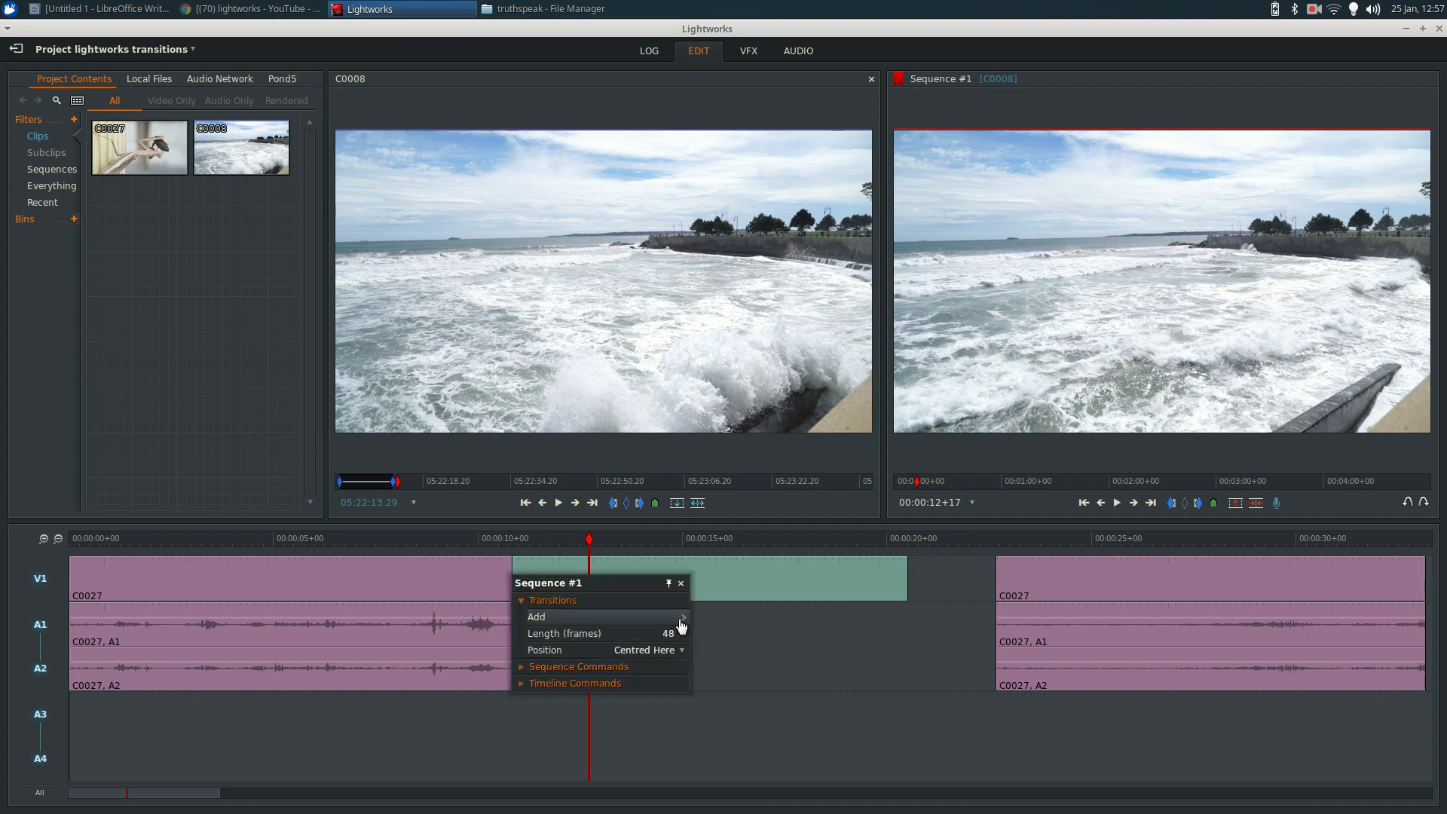
click(681, 624)
click(710, 617)
click(442, 537)
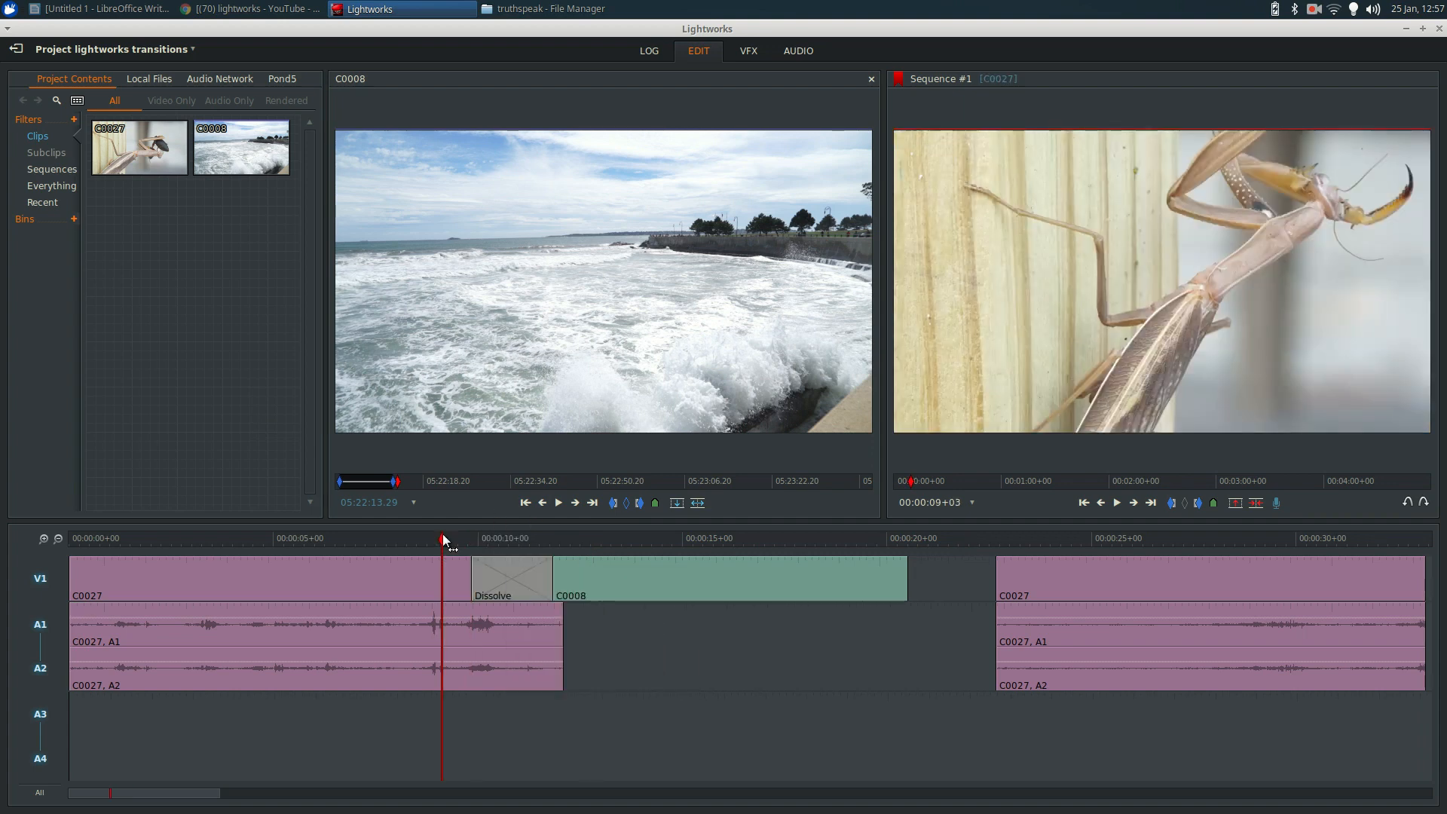
key(space)
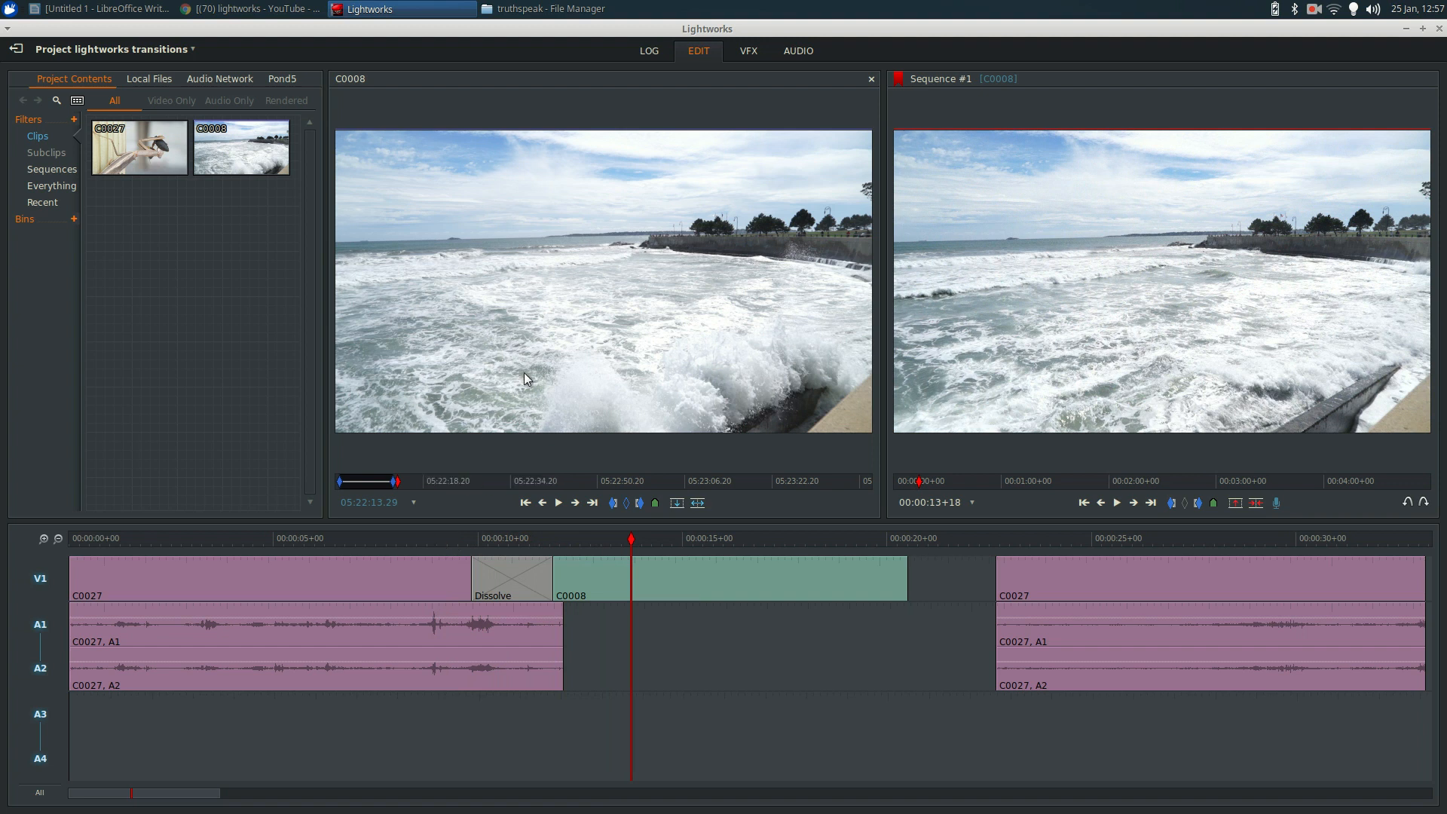
Replace the dissolve with a Squeeze transition and play it back in the video effects view.
right_click(507, 575)
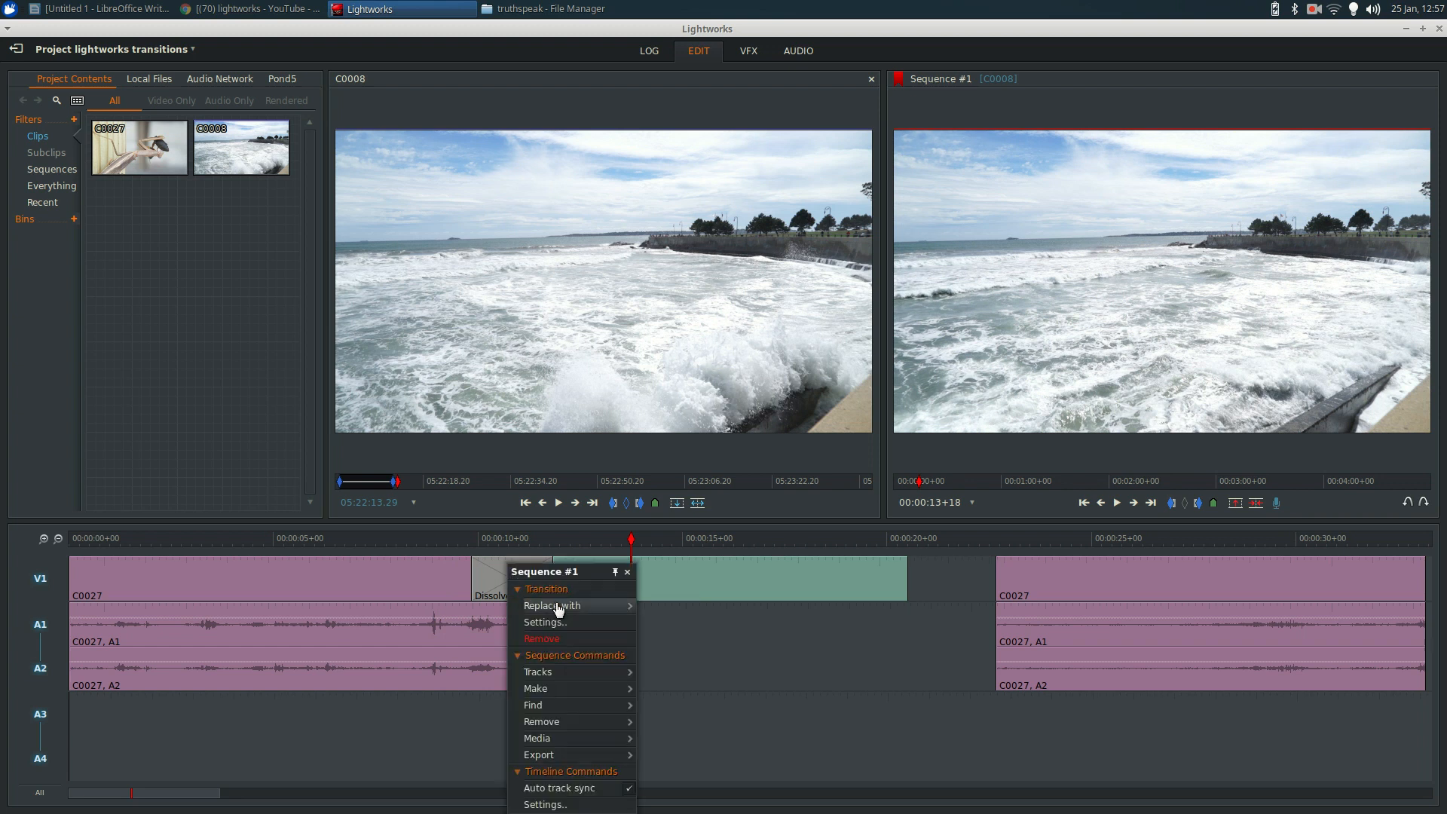
mouse_move(557, 609)
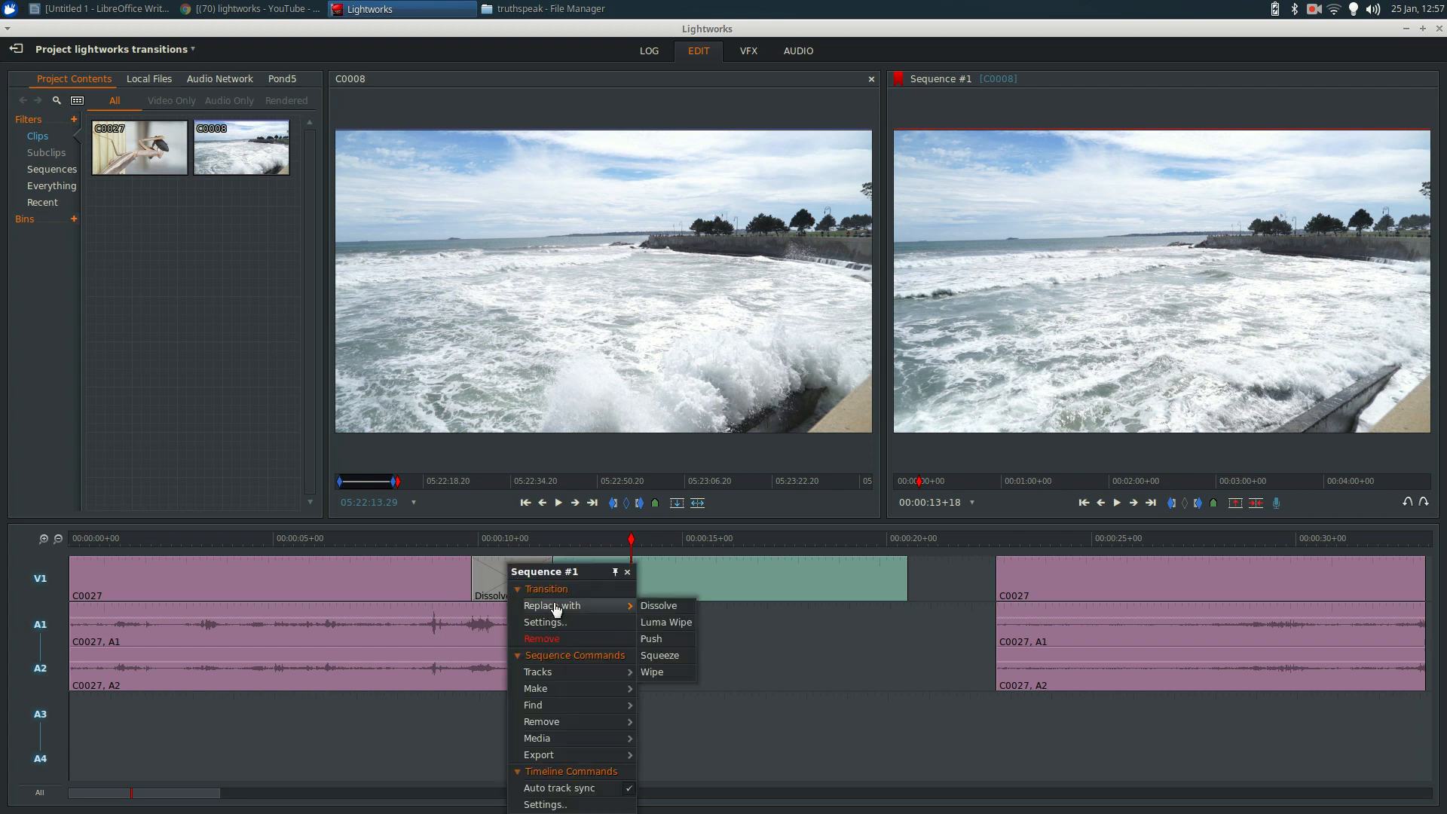
click(658, 653)
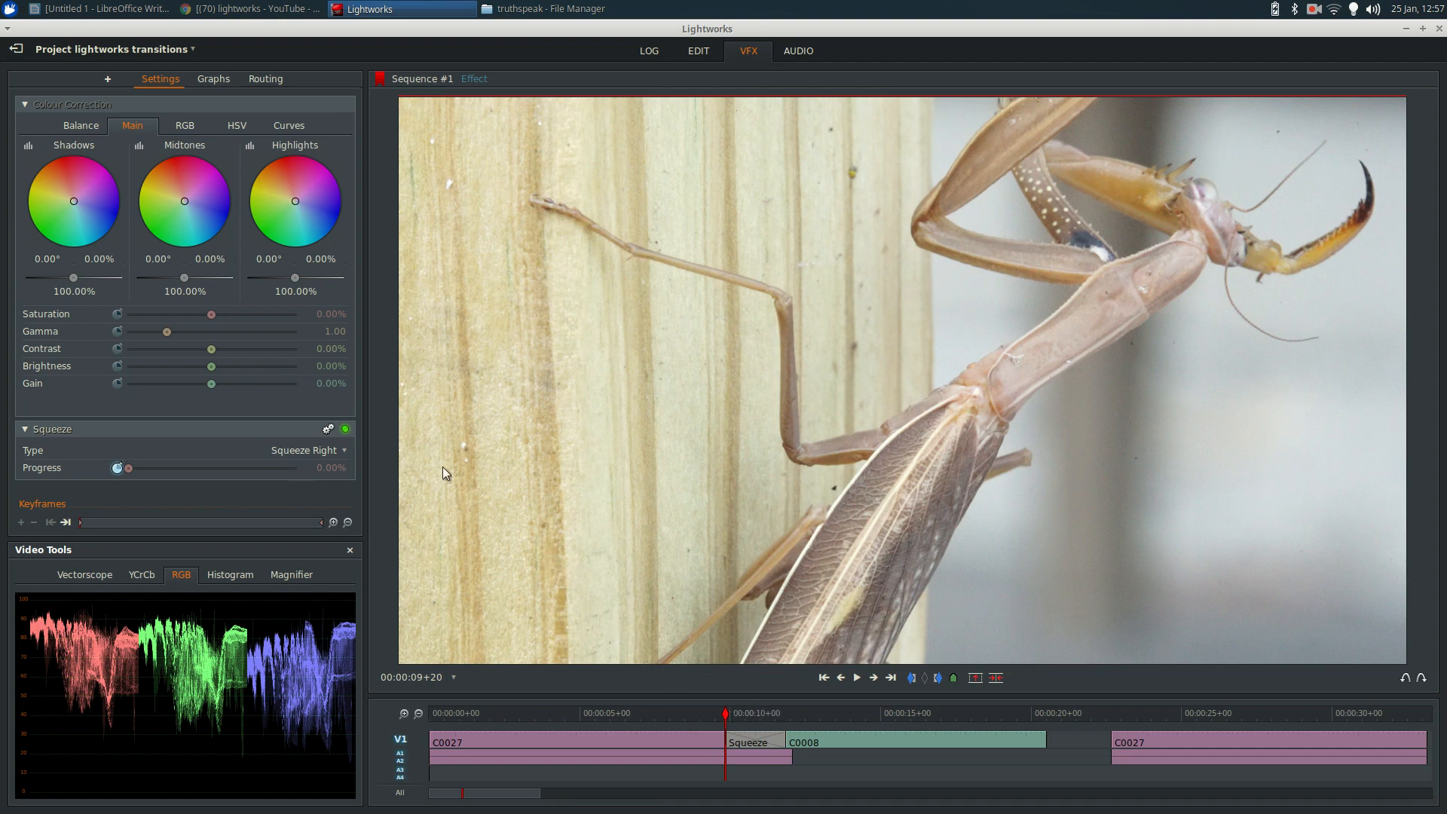
click(688, 712)
key(space)
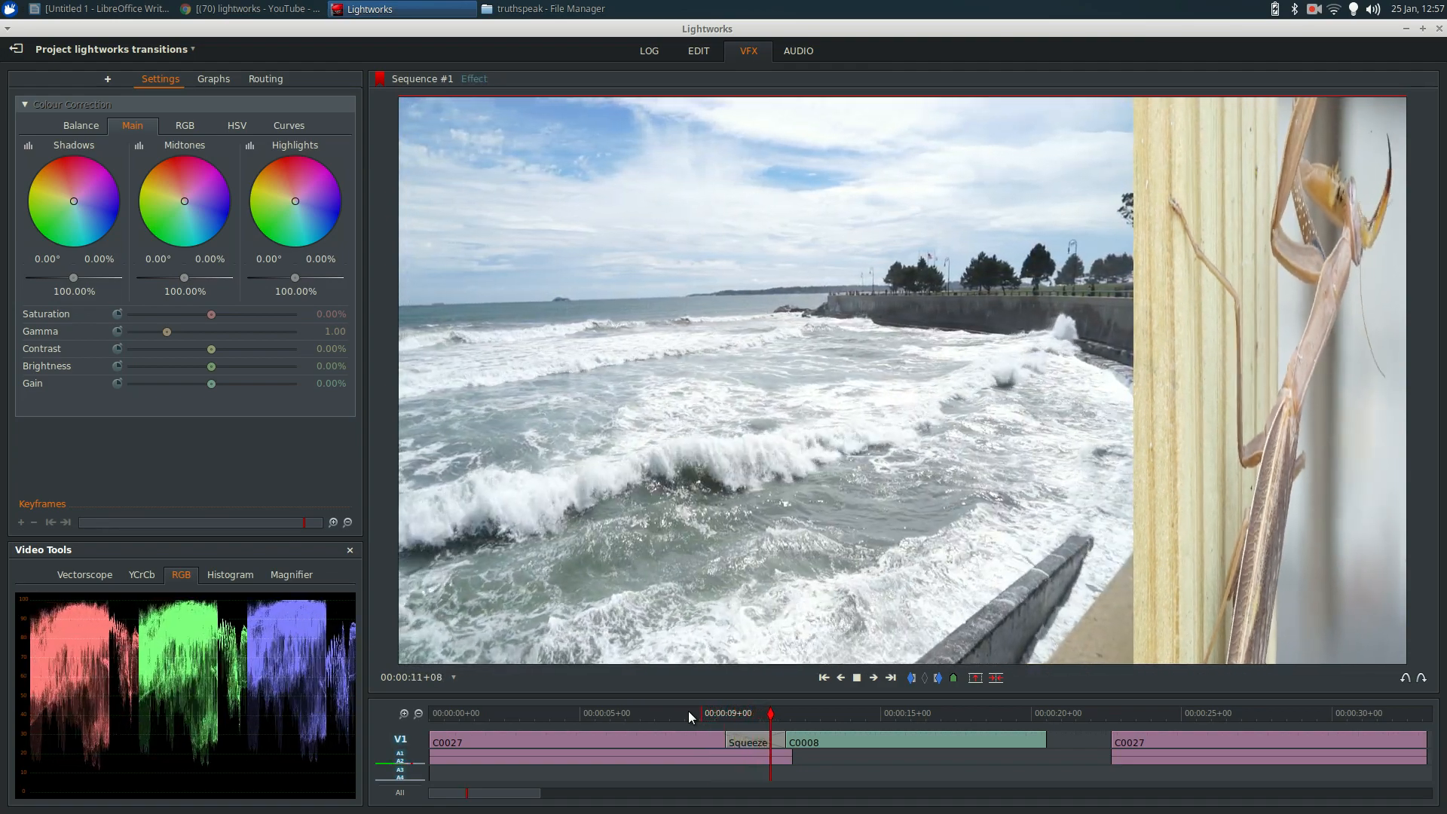
key(space)
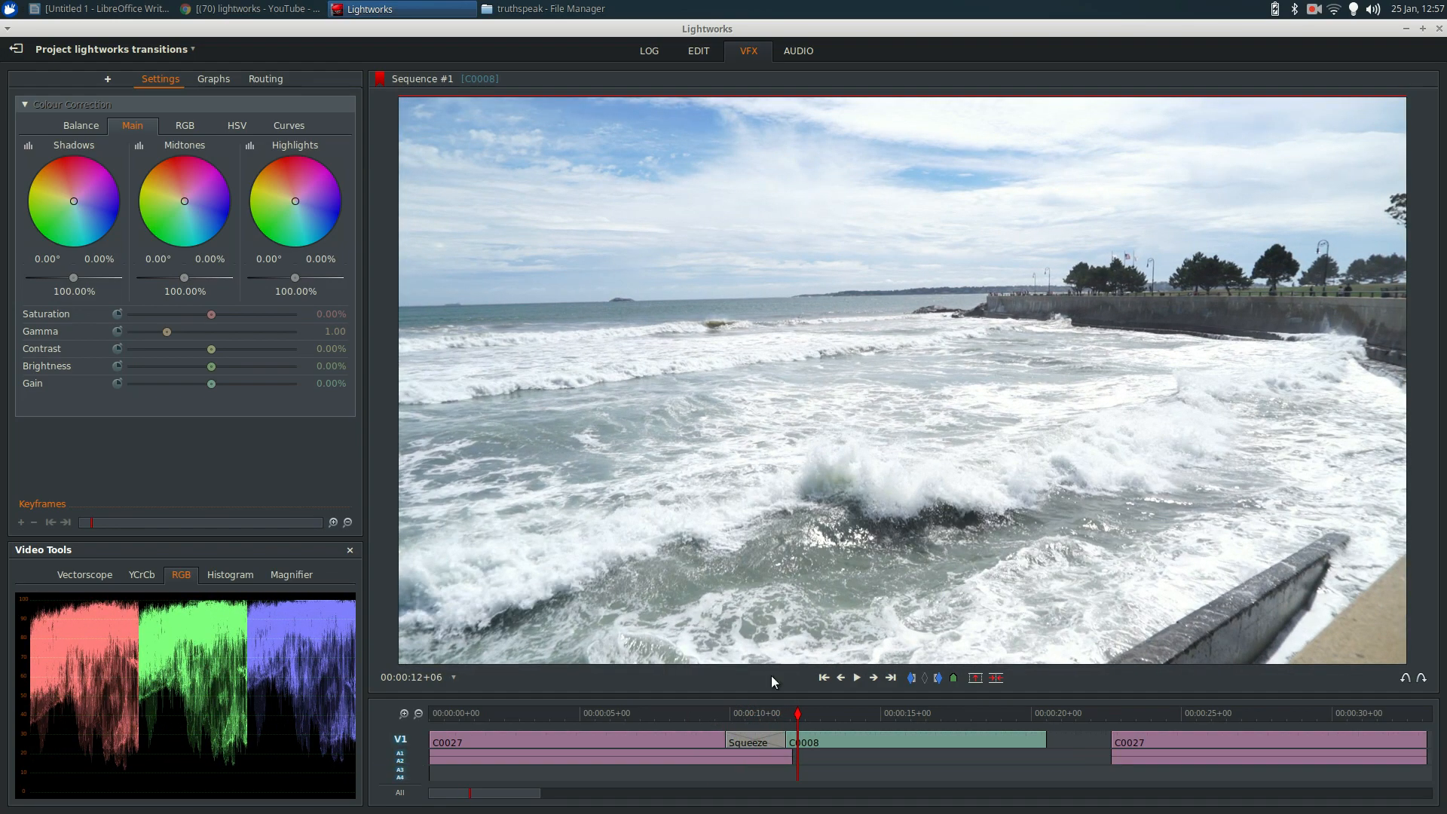
Set the Squeeze type to Squeeze Up, with its progress raised midway through the transition, and preview it.
click(755, 710)
click(343, 450)
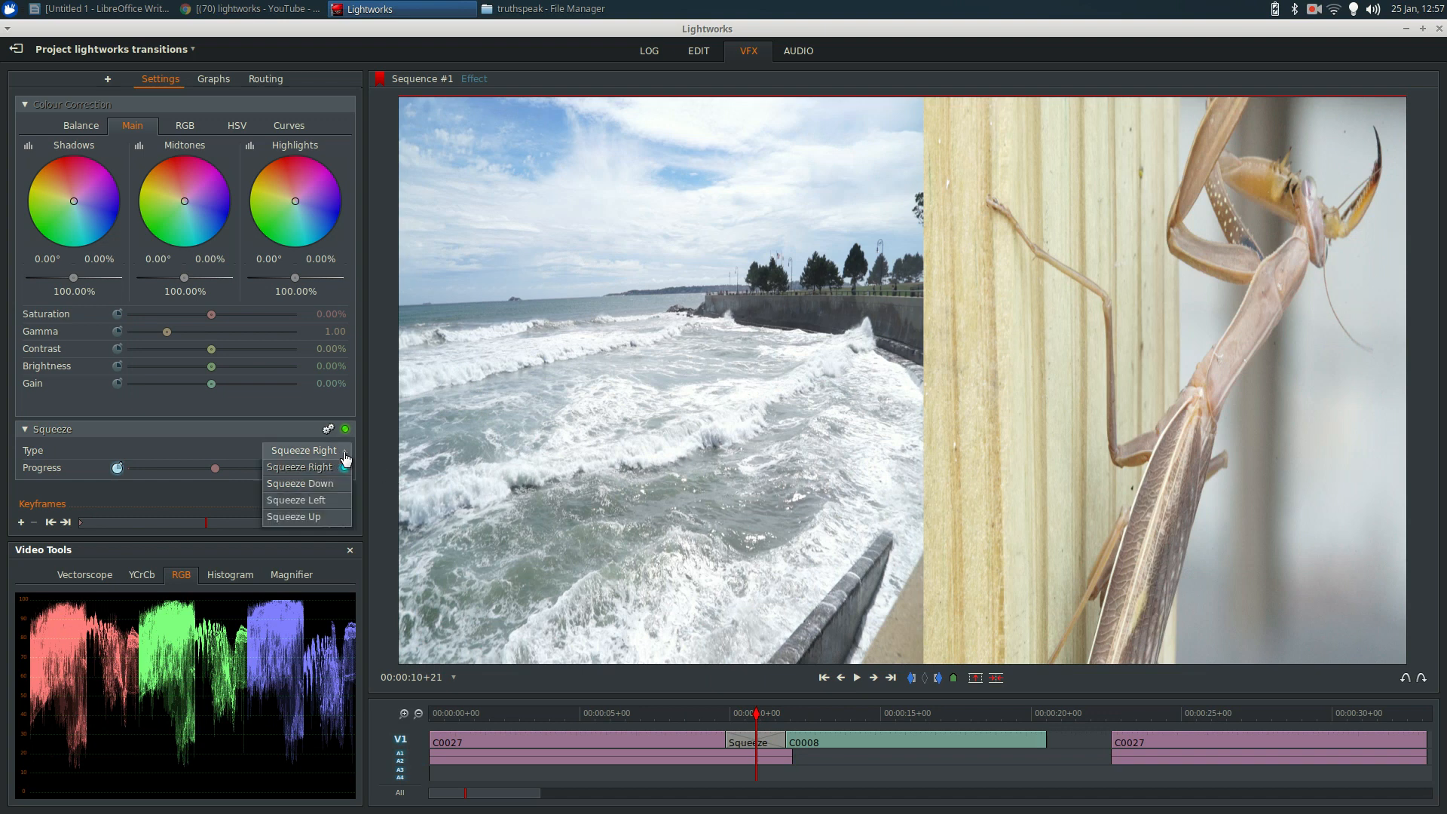
click(318, 518)
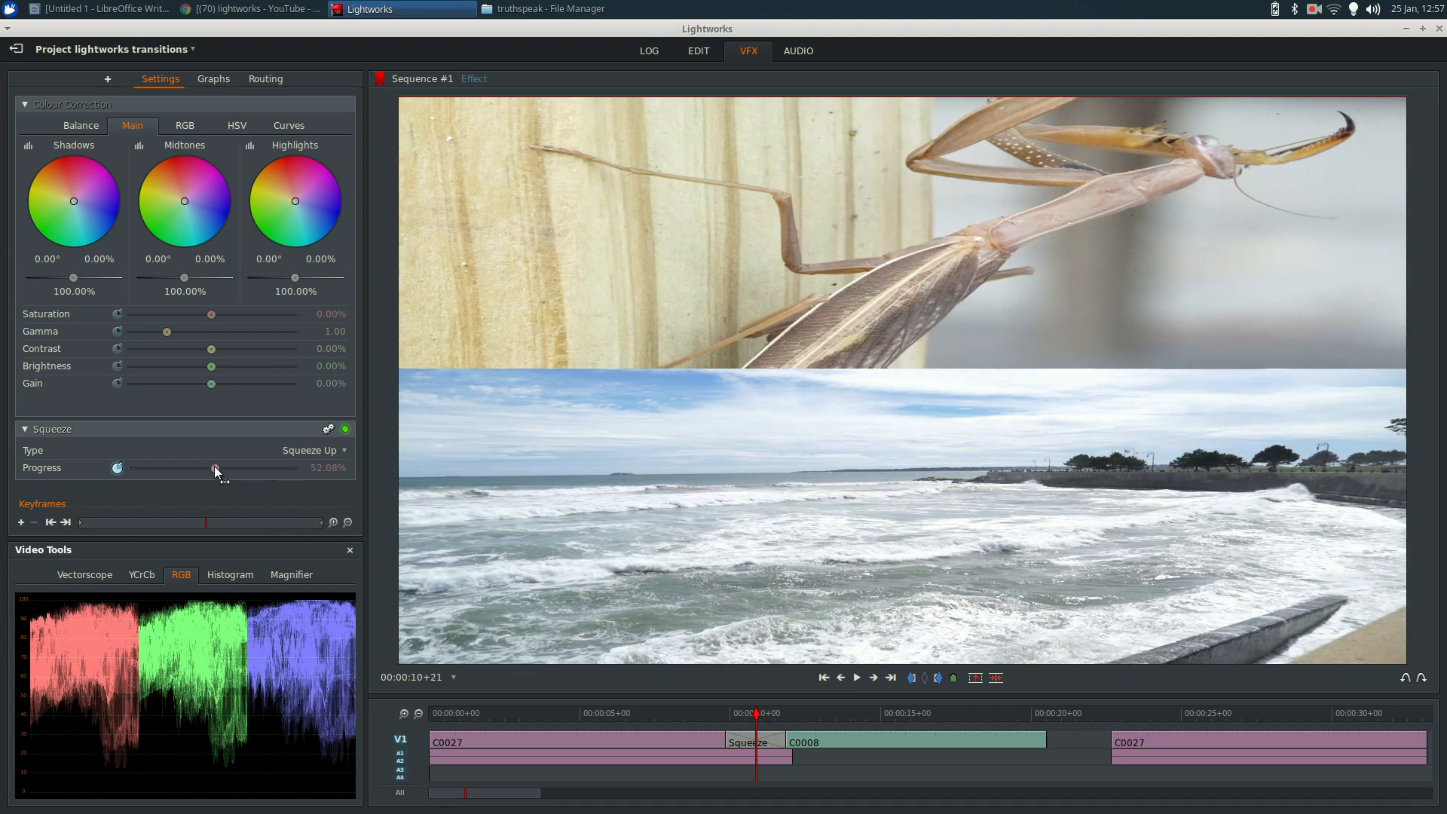
drag(215, 468, 251, 468)
click(695, 713)
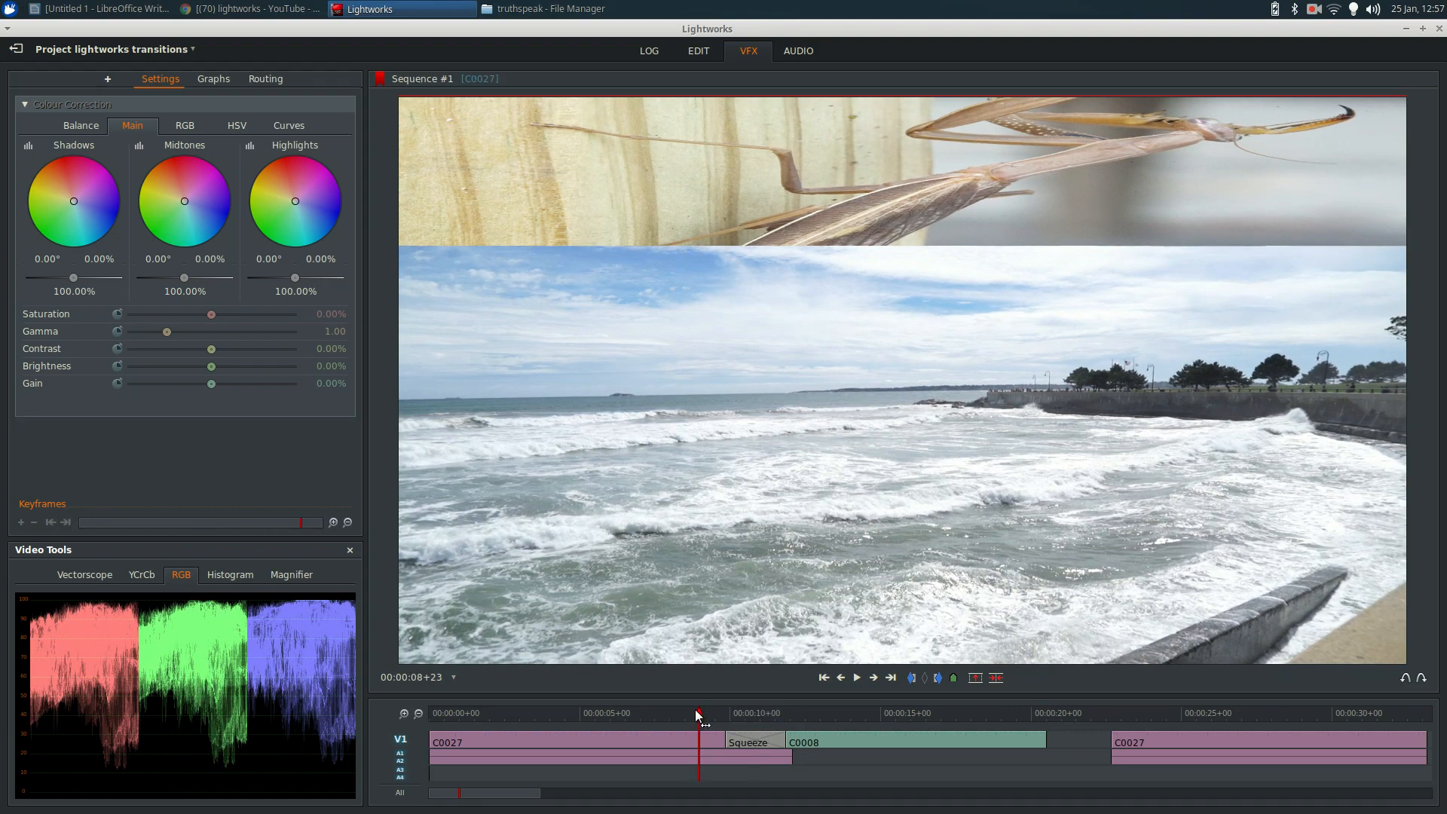
key(space)
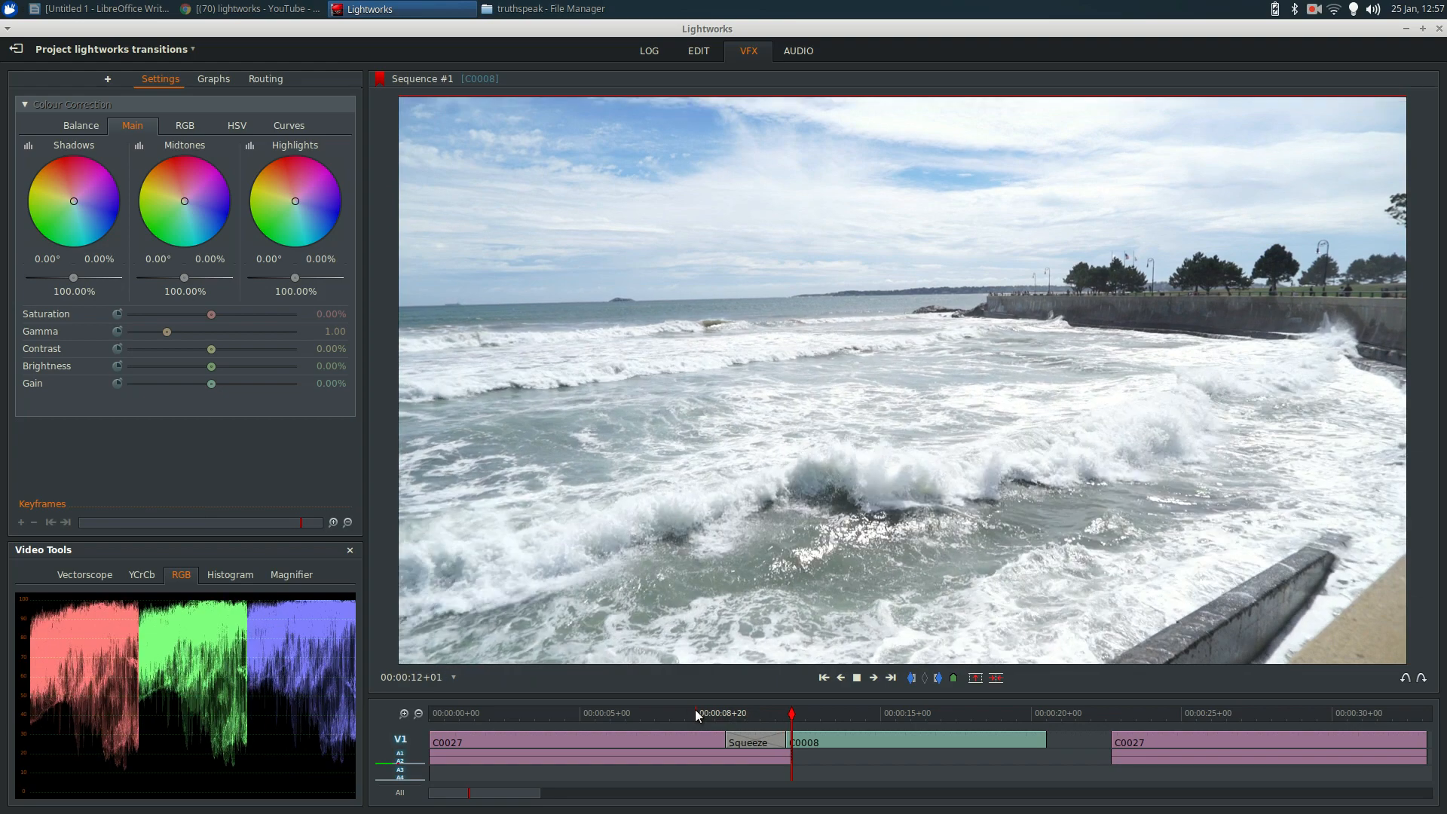
key(space)
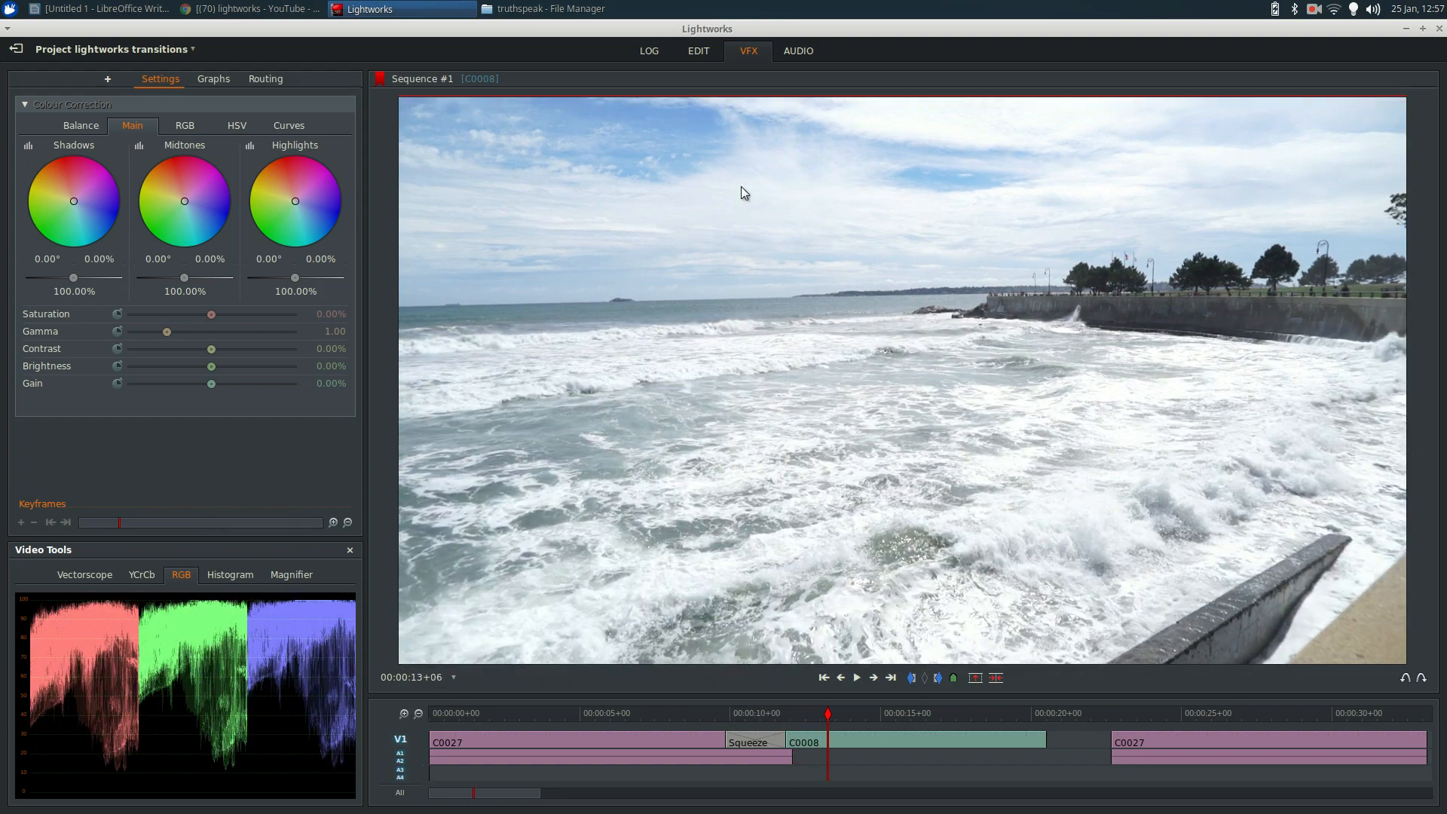
Return to the editing view and remove the Squeeze transition between C0027 and C0008.
click(709, 63)
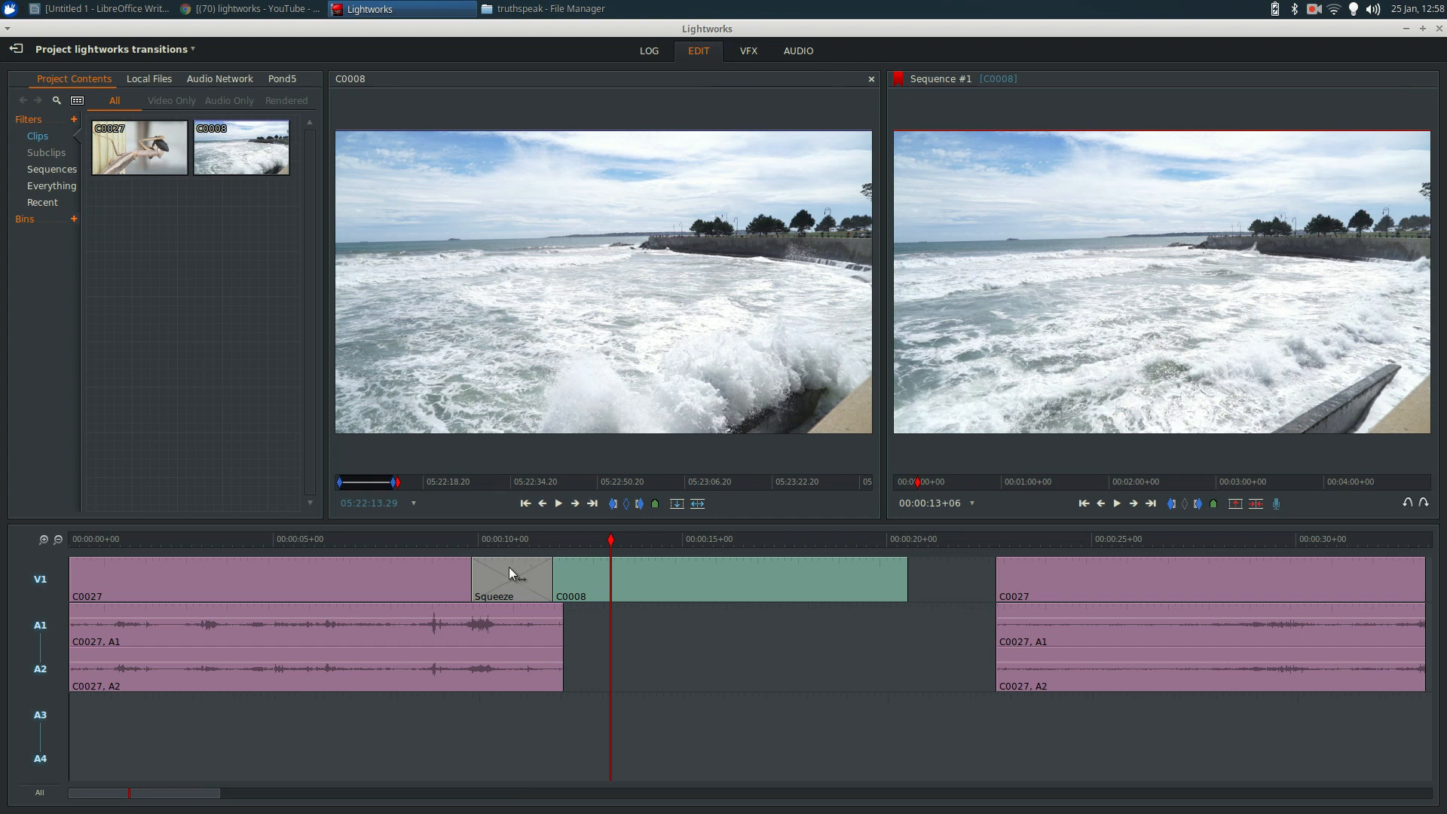
right_click(509, 567)
click(543, 646)
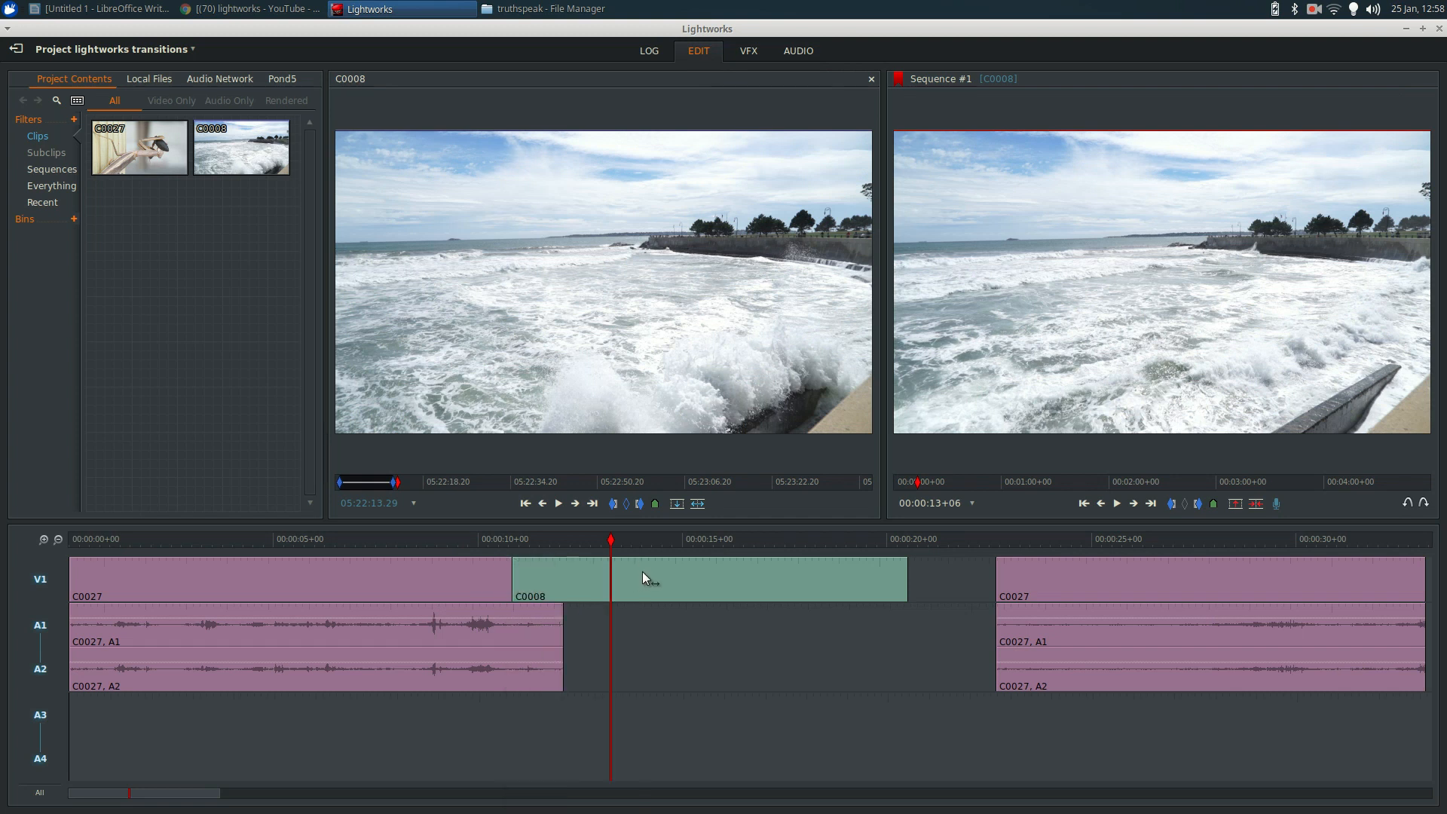
Remove C0008 from the timeline and move the last C0027 clip back against the end of the first C0027 clip's audio.
drag(645, 576, 280, 435)
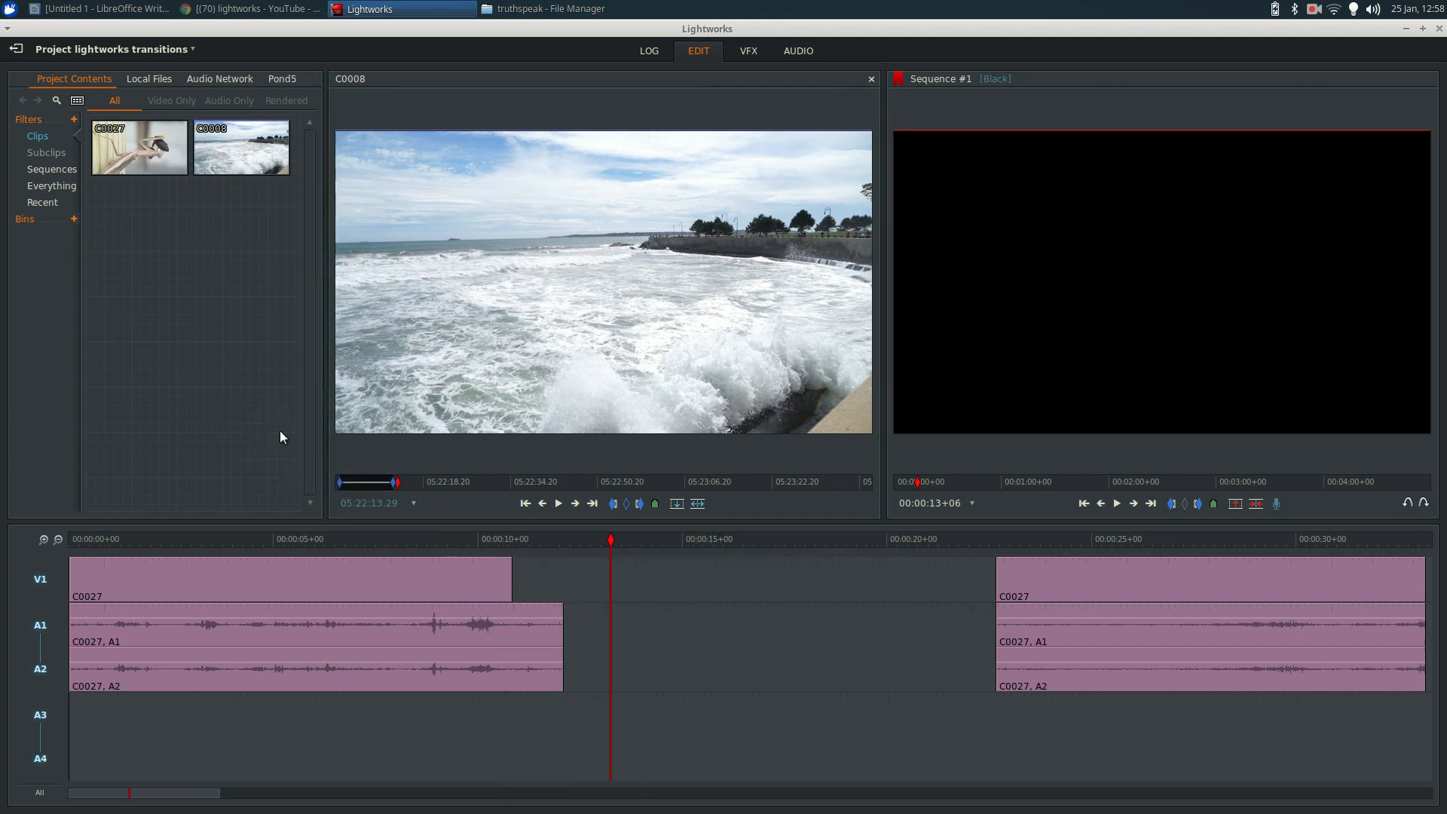
drag(1078, 566, 649, 617)
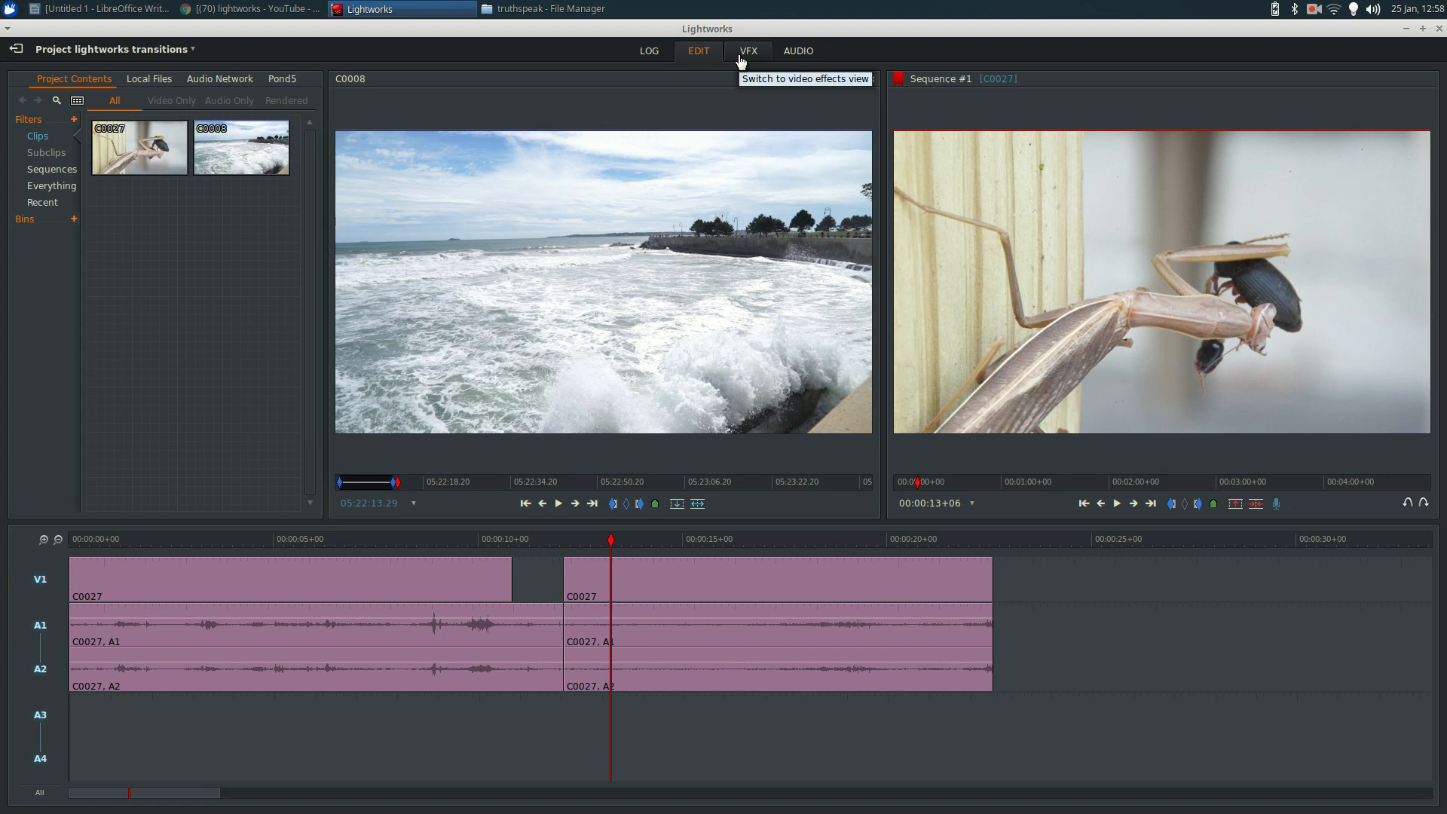
In the audio view, add a 24-frame Crossfade centred on the cut between the C0027 audio clips and play it back.
click(792, 56)
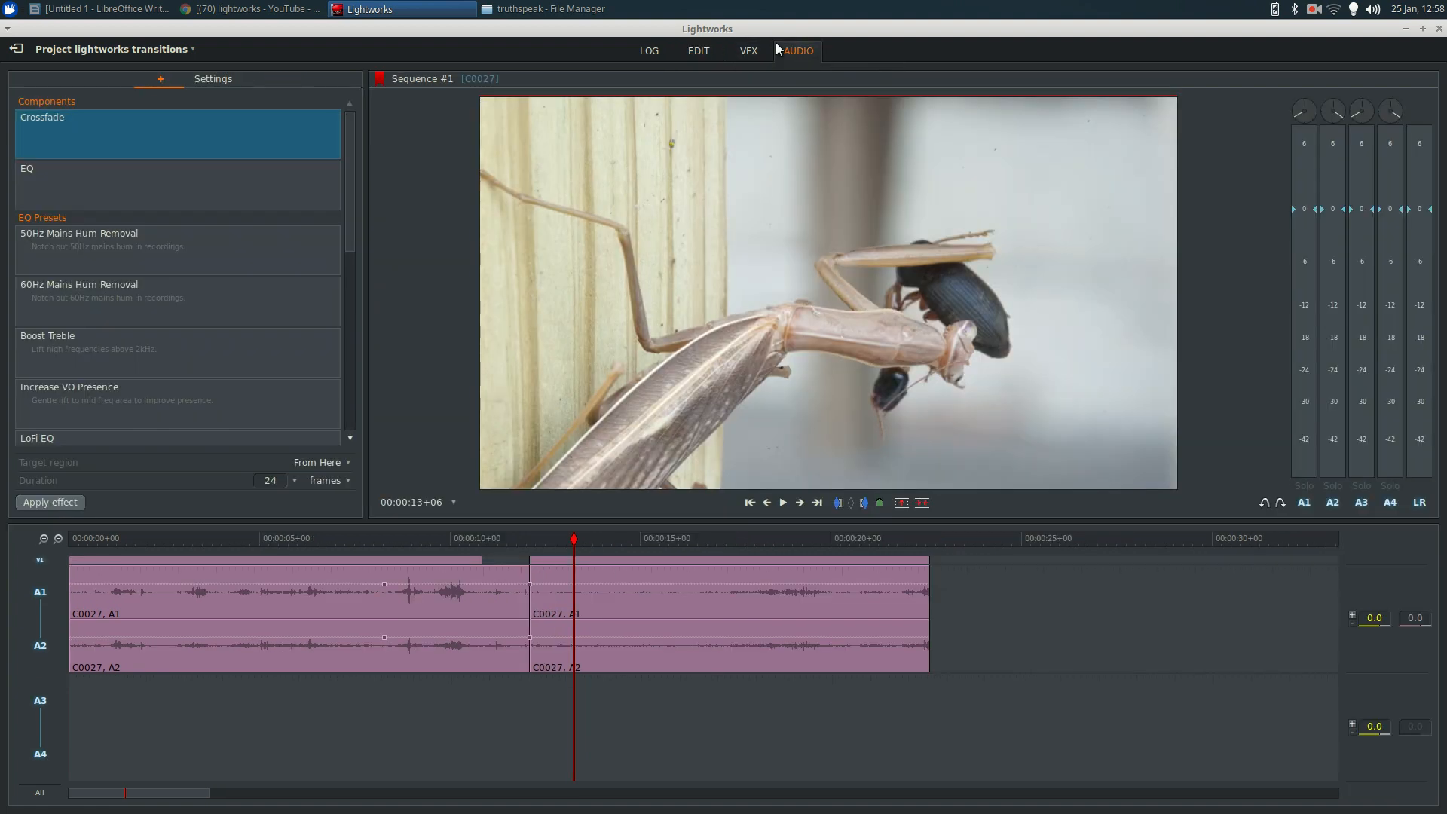
right_click(530, 607)
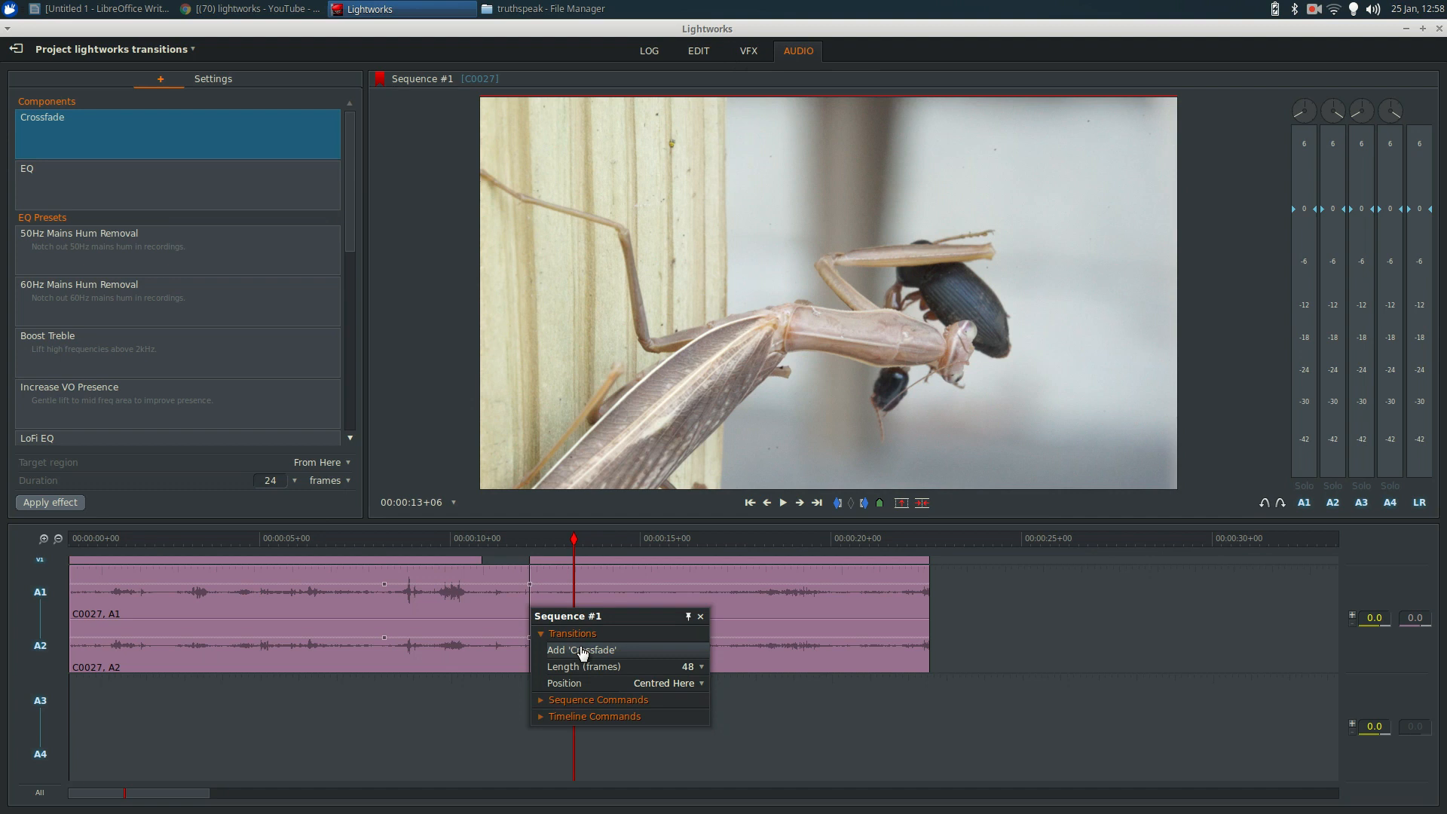
click(690, 667)
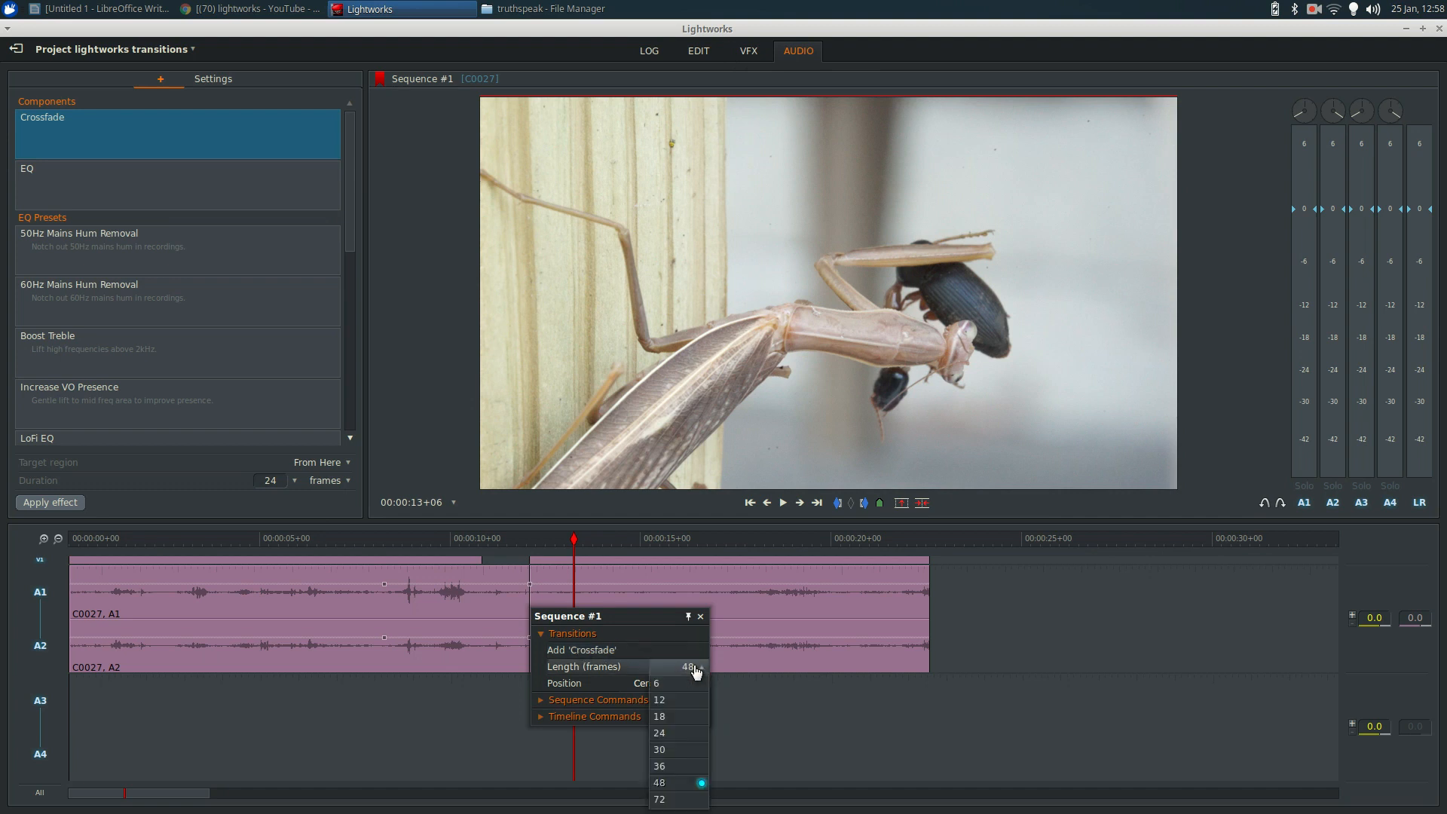
click(682, 728)
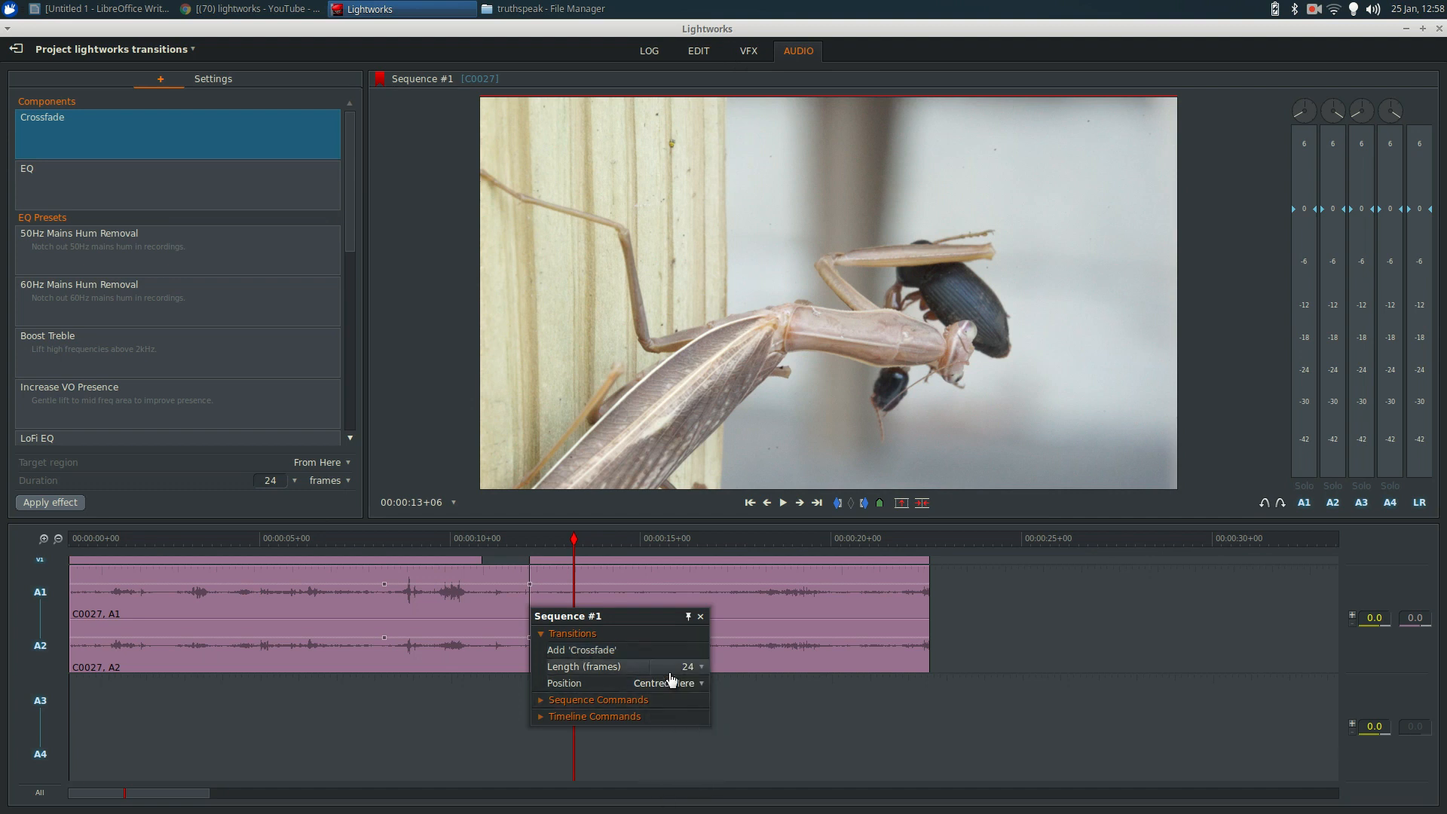
click(640, 651)
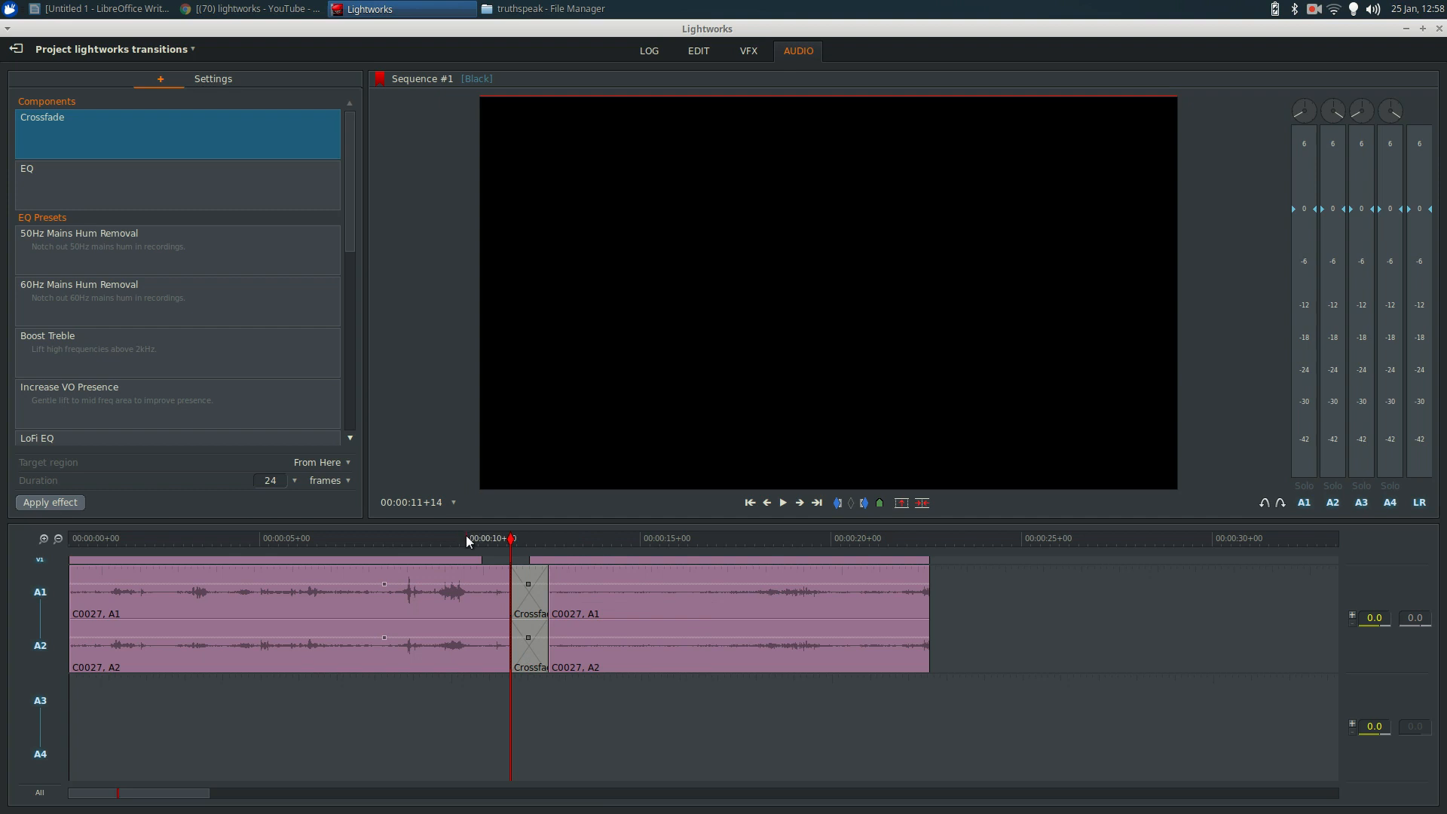
click(467, 535)
key(space)
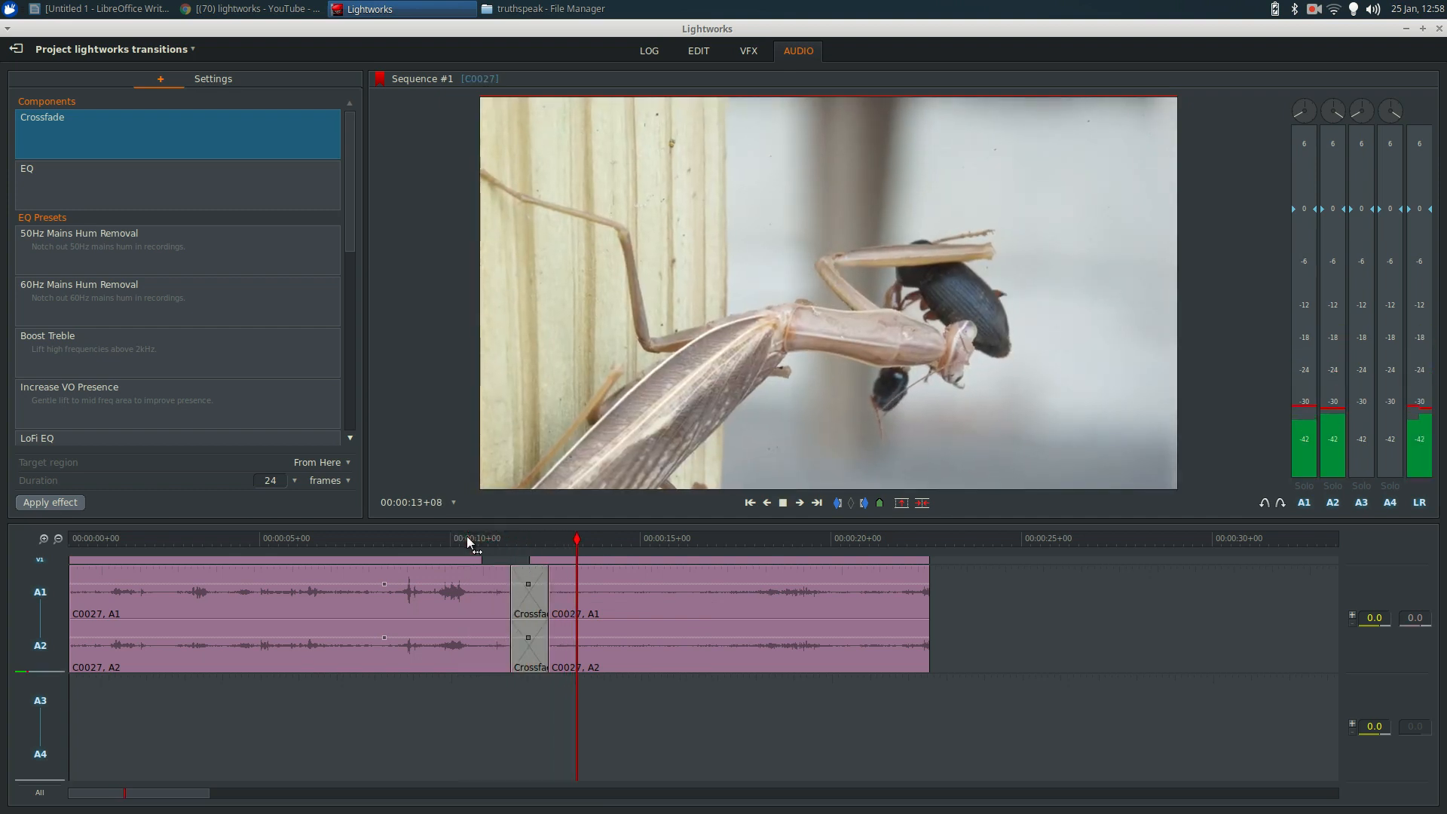
key(space)
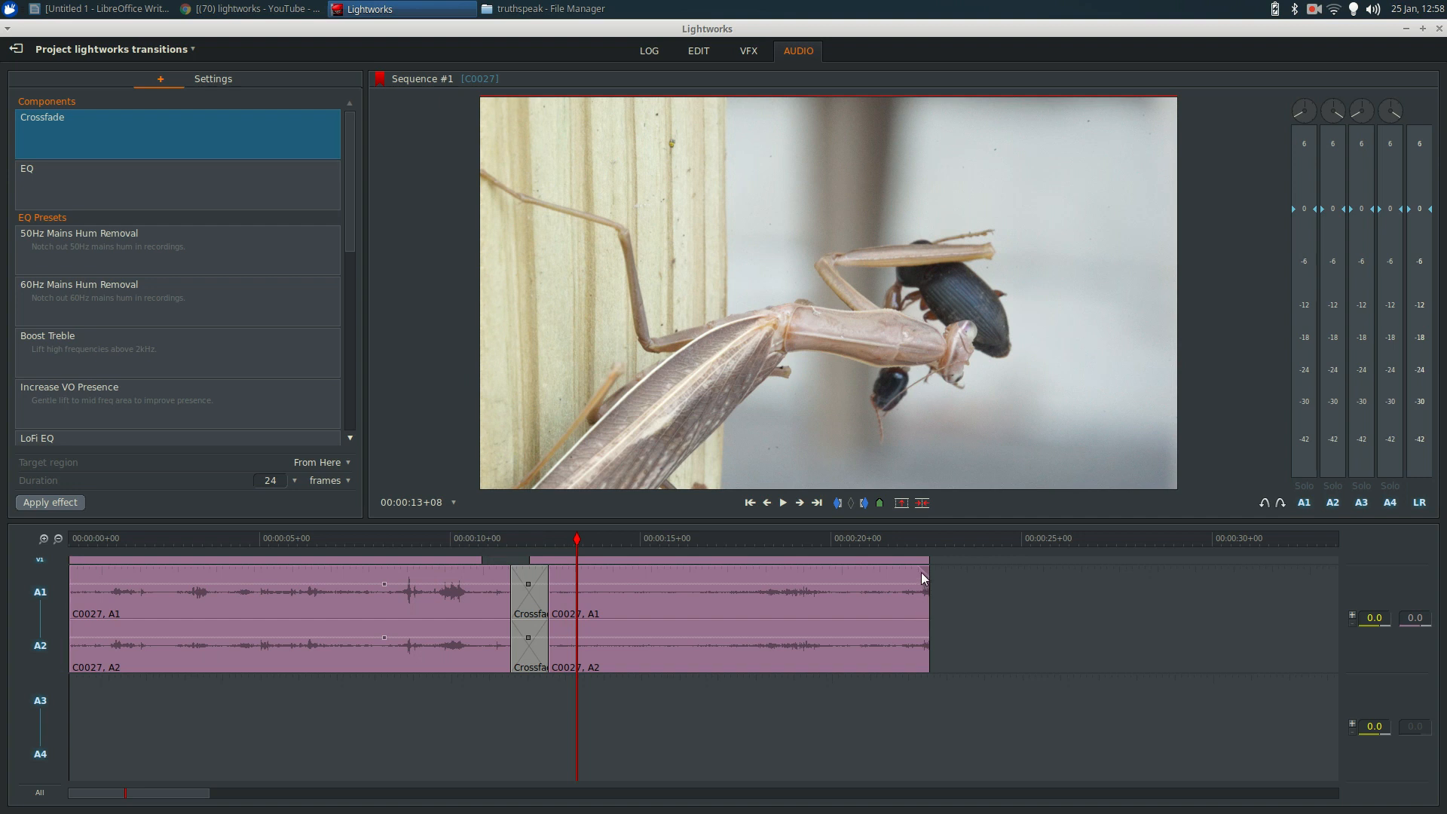
Add an audio fade-out to the end of the last C0027 clip, starting at about 20 seconds, and listen to it.
mouse_move(918, 571)
mouse_down()
mouse_move(801, 612)
mouse_move(915, 582)
mouse_up()
drag(916, 568, 829, 589)
click(789, 541)
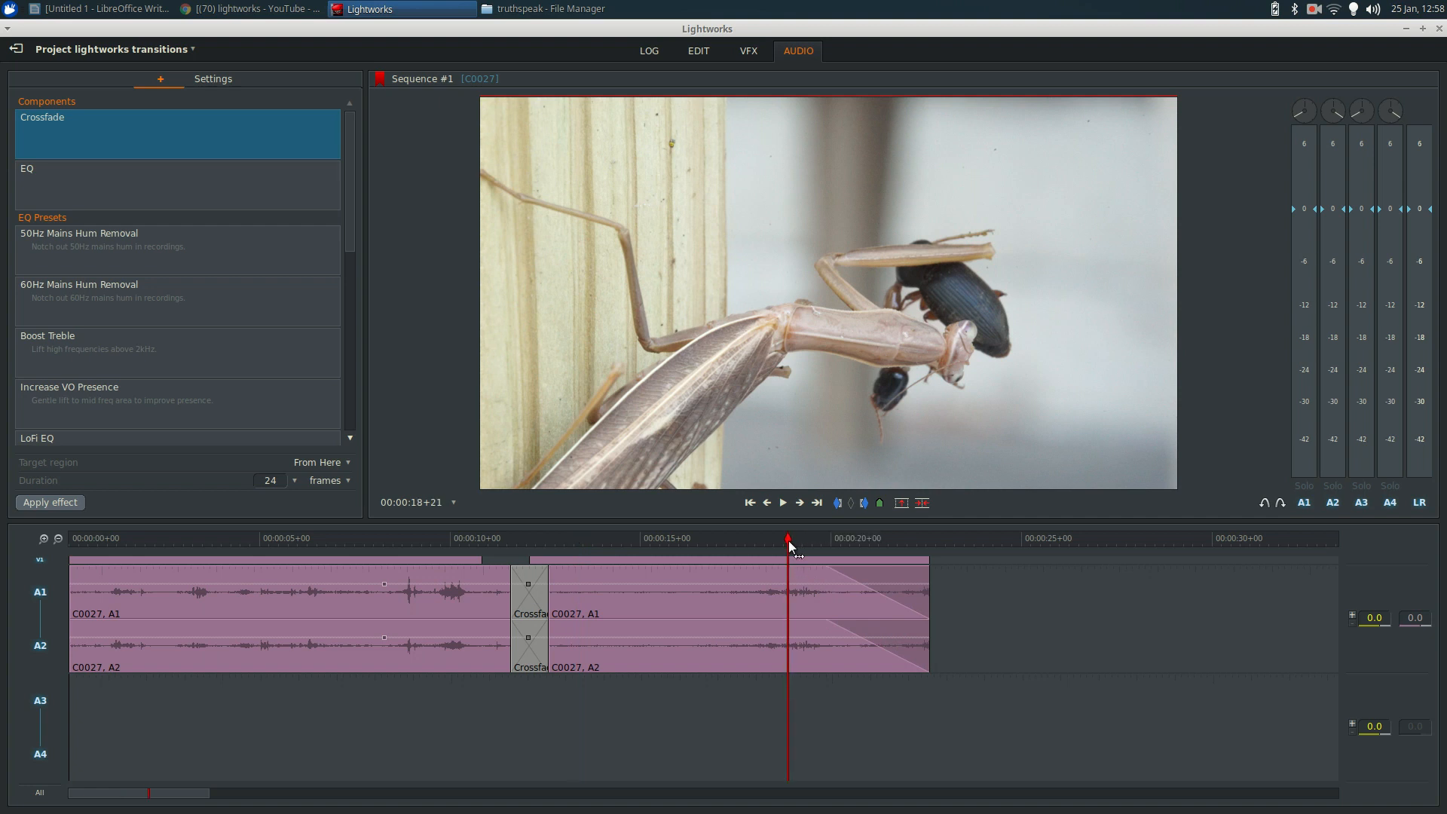
key(space)
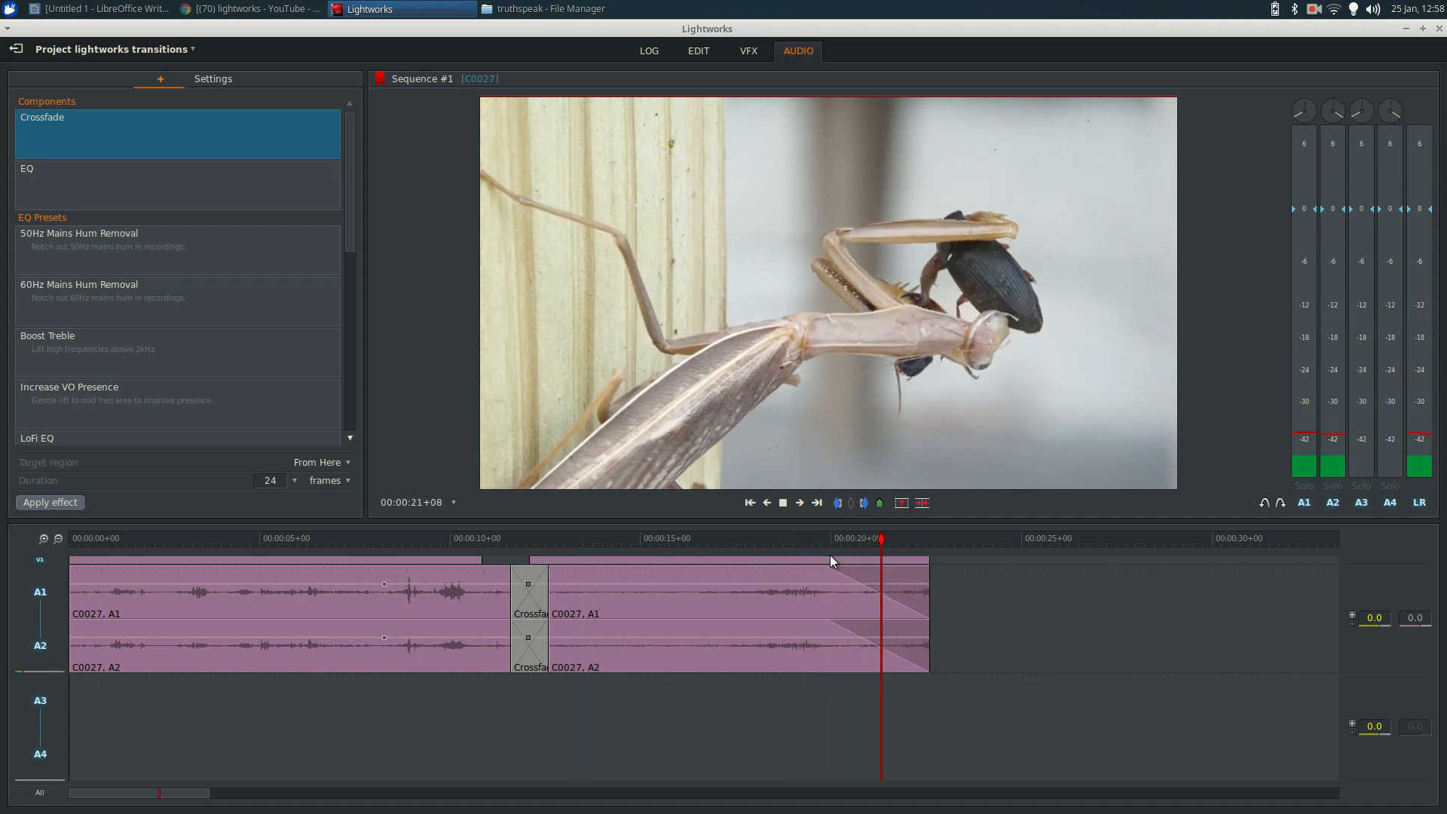
key(space)
Shorten the fade-out to roughly the last second of the final C0027 clip's audio and play it back.
drag(828, 567, 890, 569)
click(858, 539)
key(space)
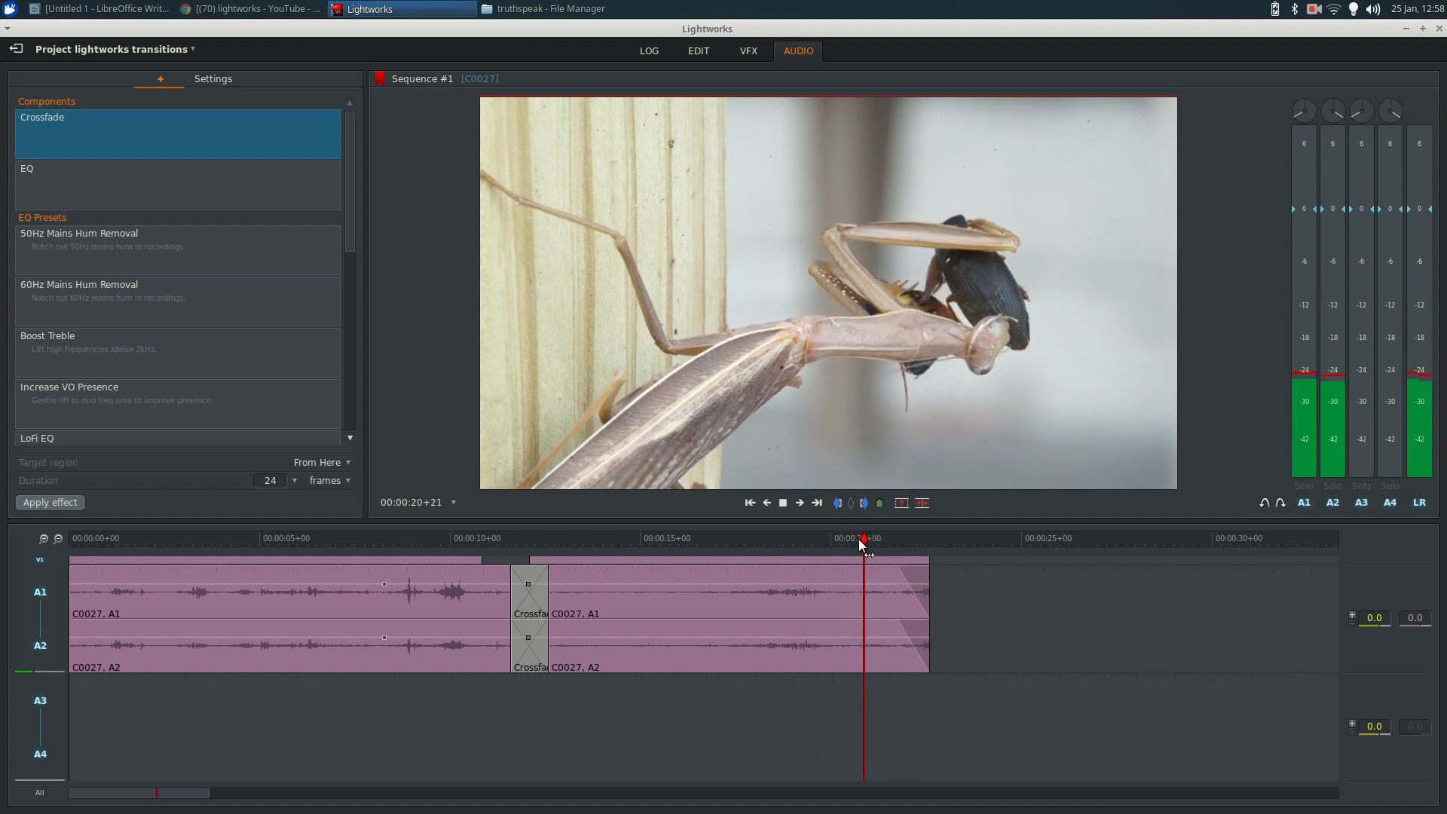
key(space)
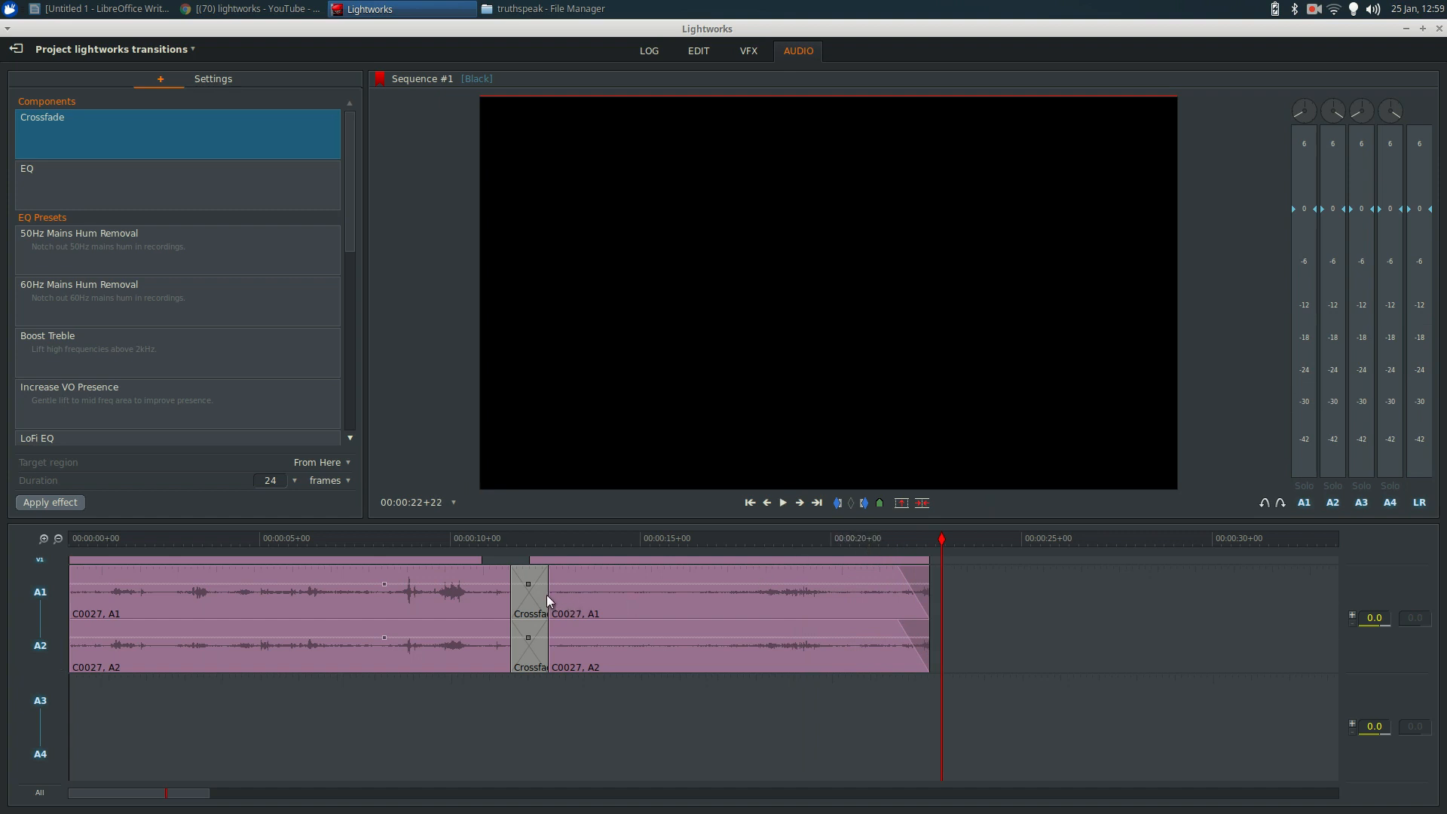
Return to the editing view, lengthen the audio crossfade so it ends at about 14 seconds, and play it back.
click(699, 50)
click(324, 632)
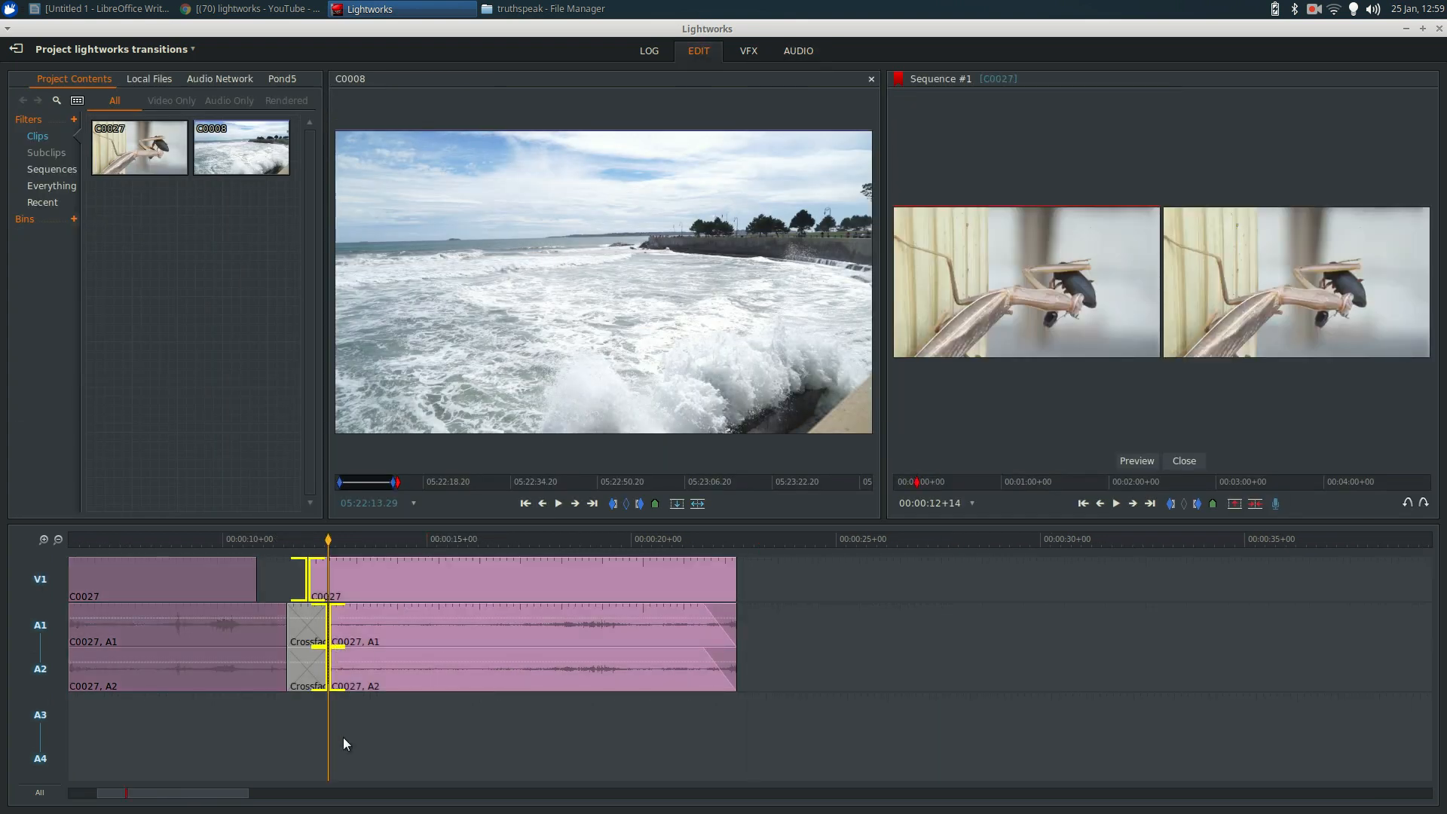
key(space)
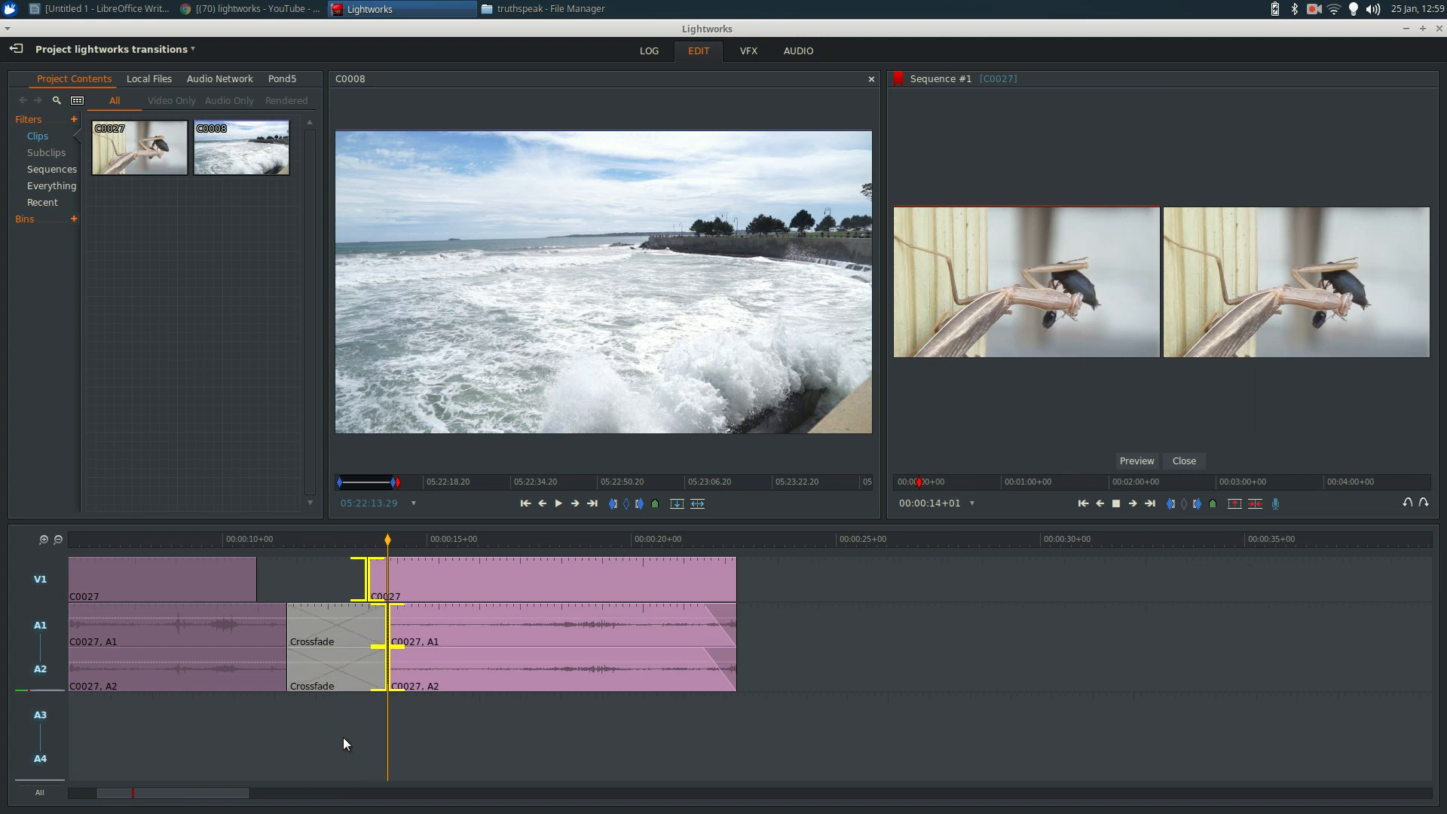
click(343, 737)
click(248, 538)
key(space)
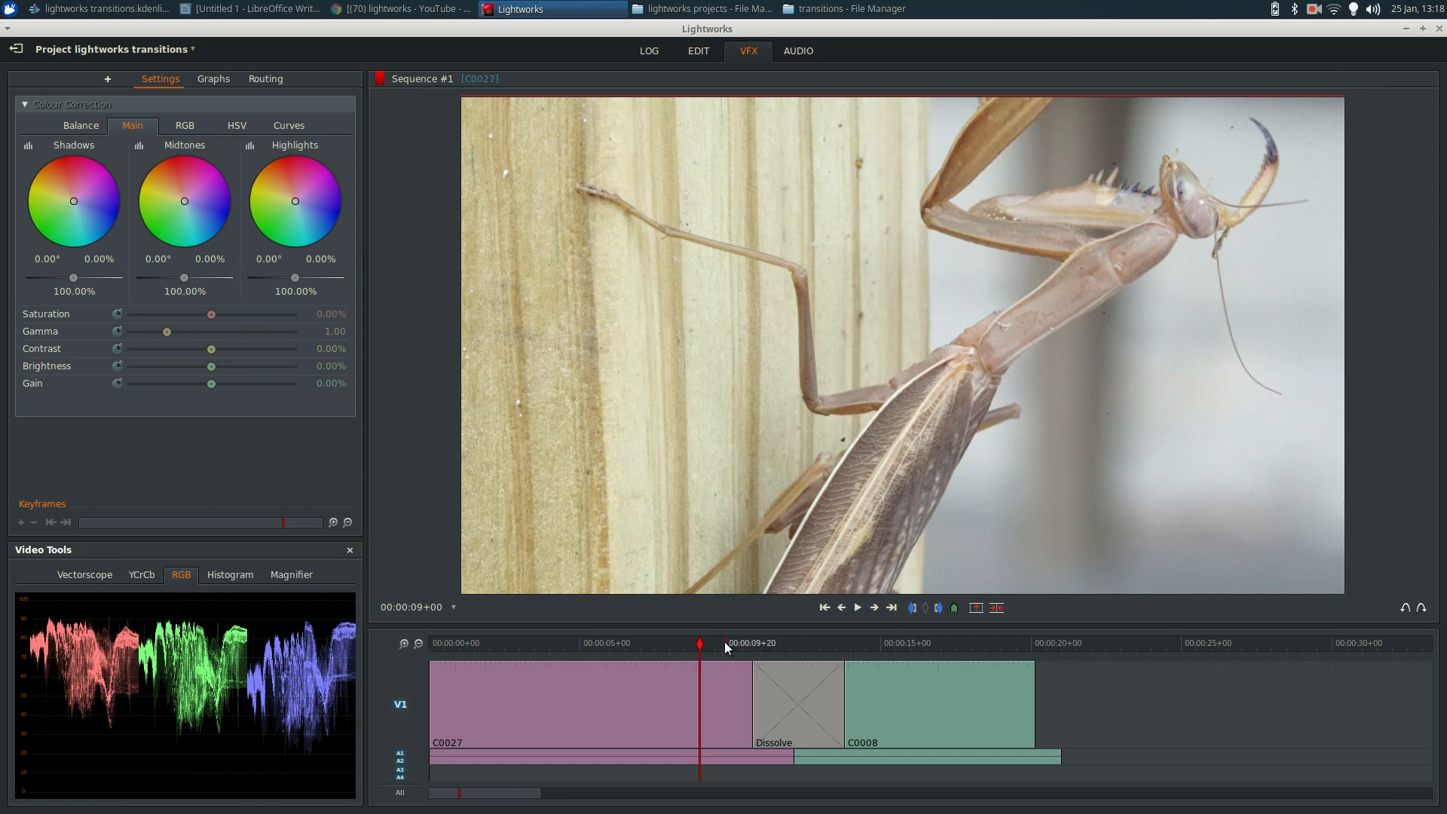
Play the dissolve between C0027 and C0008 in the video effects view, and set its amount to 100% at 00:00:11+04.
key(space)
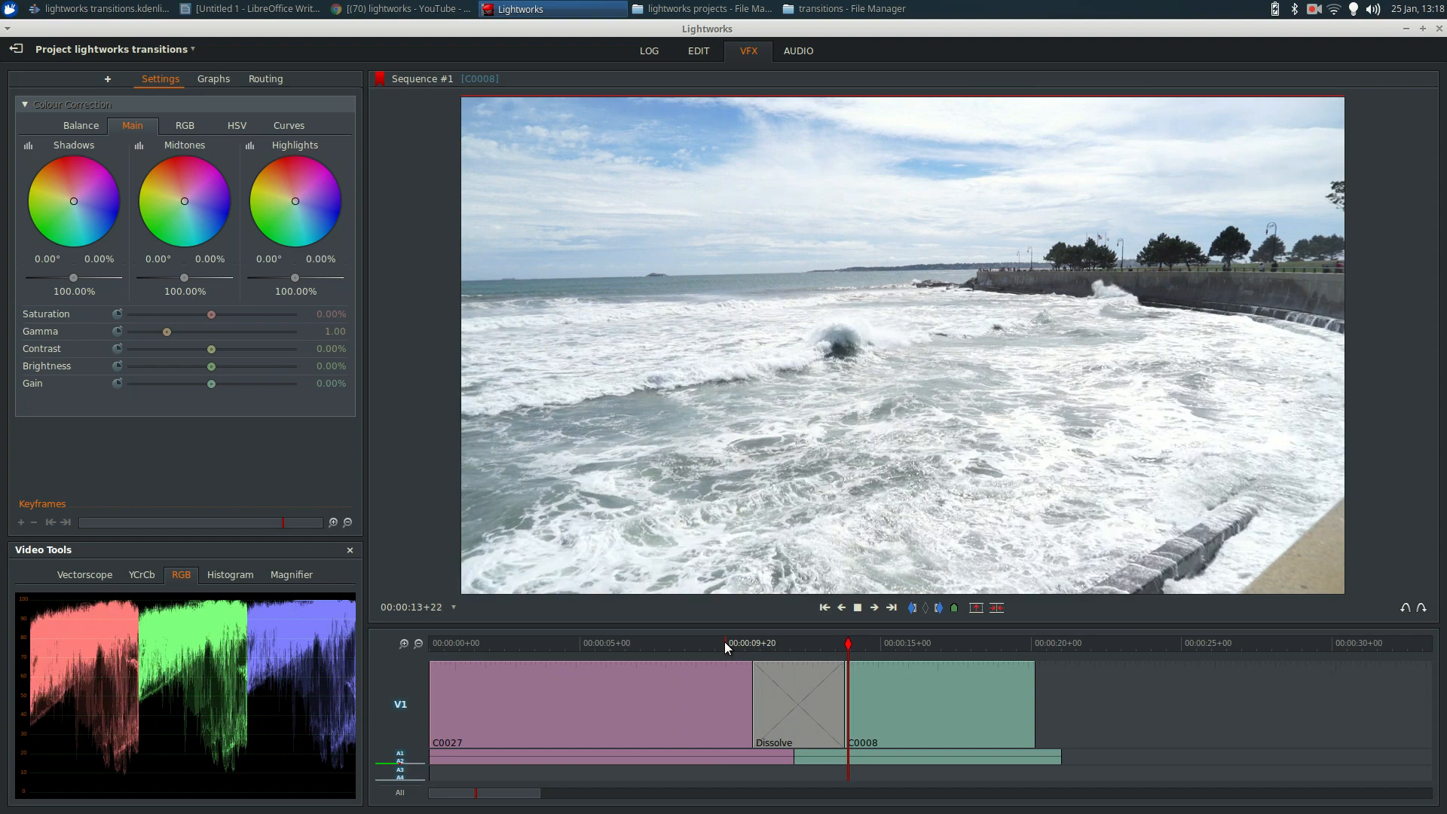
click(765, 645)
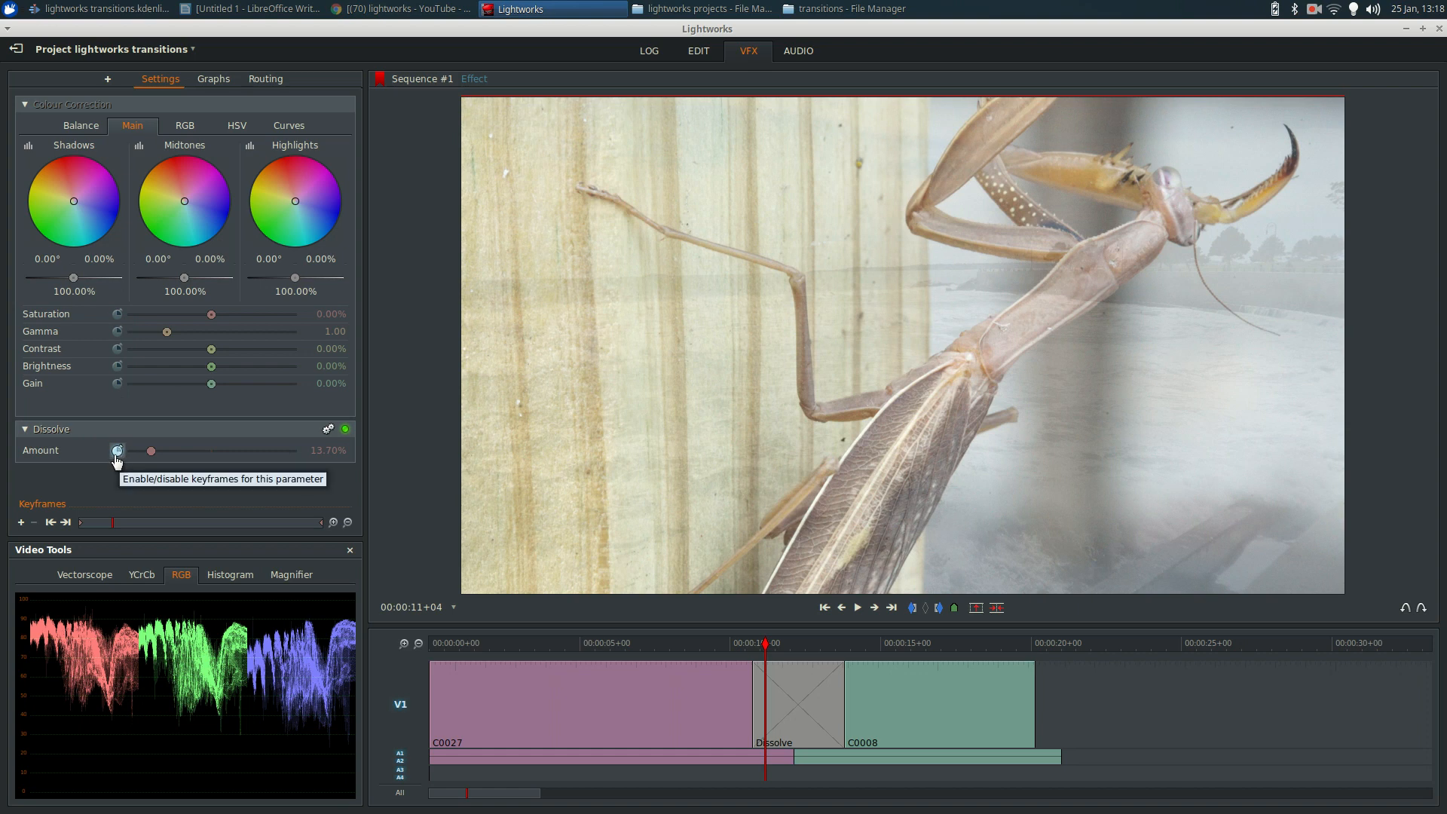
click(117, 450)
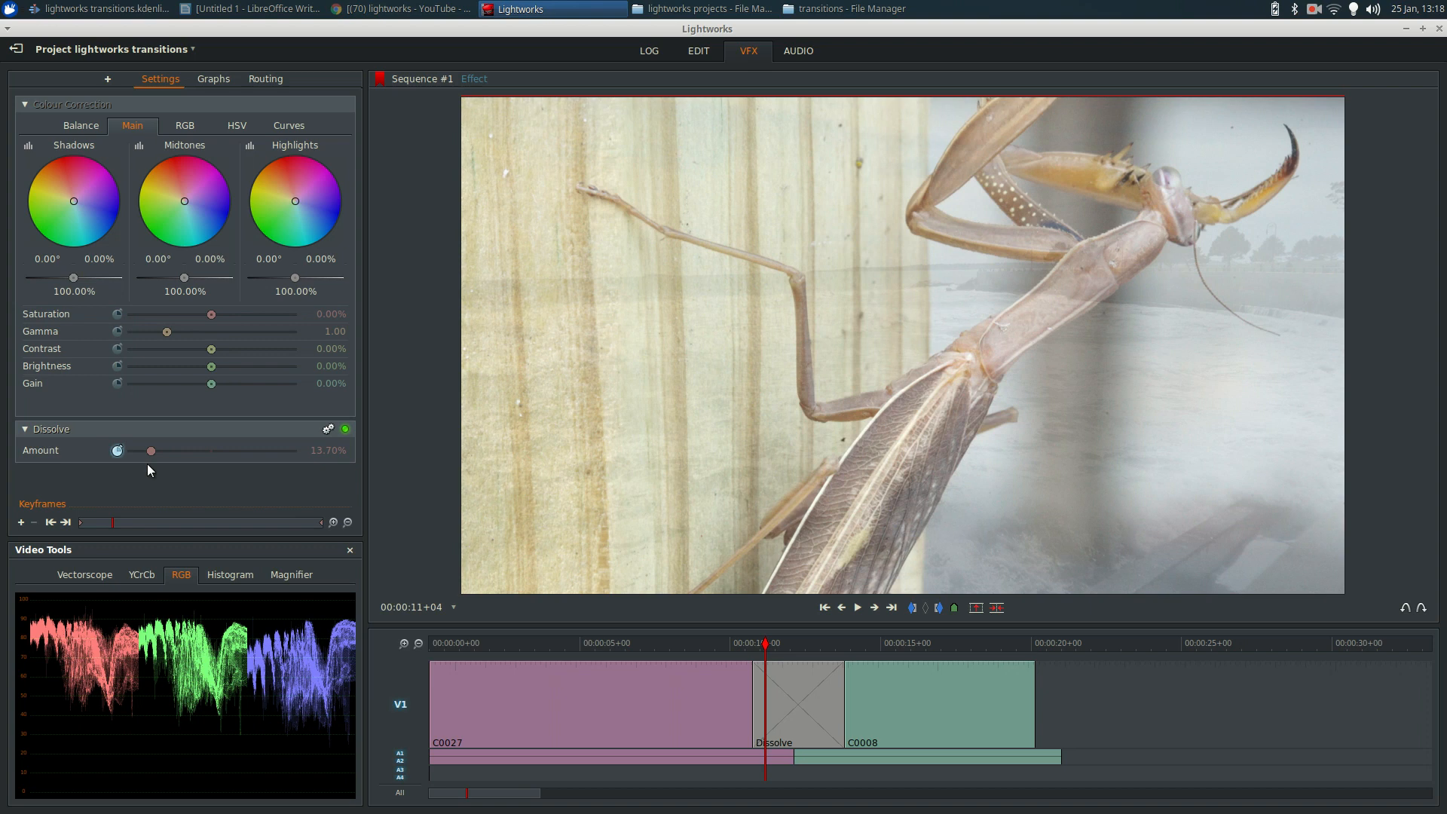
drag(151, 453, 304, 453)
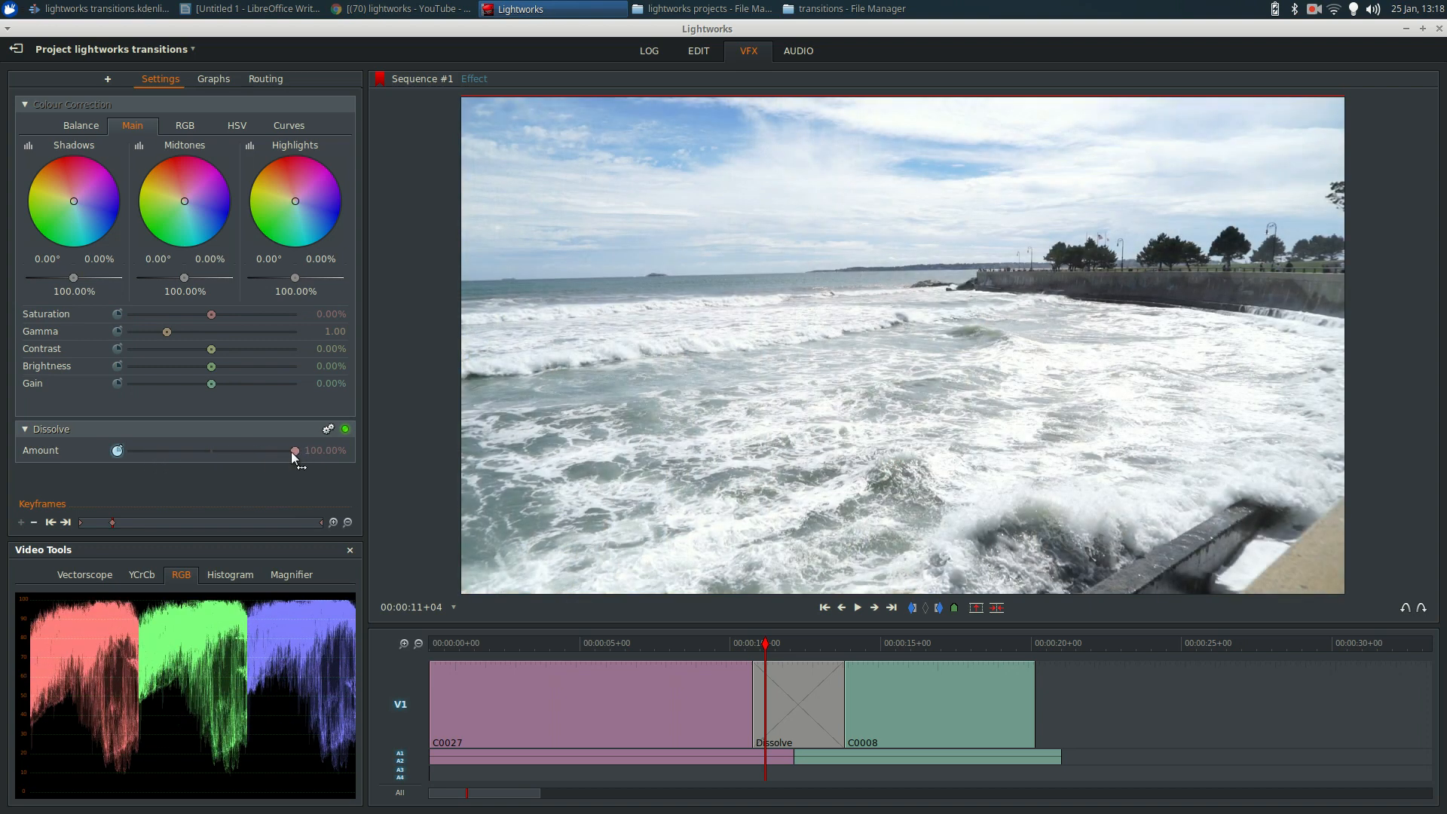
Set the dissolve amount to 32.13% at 00:00:12+04 and to 75.11% at 00:00:12+18.
key(space)
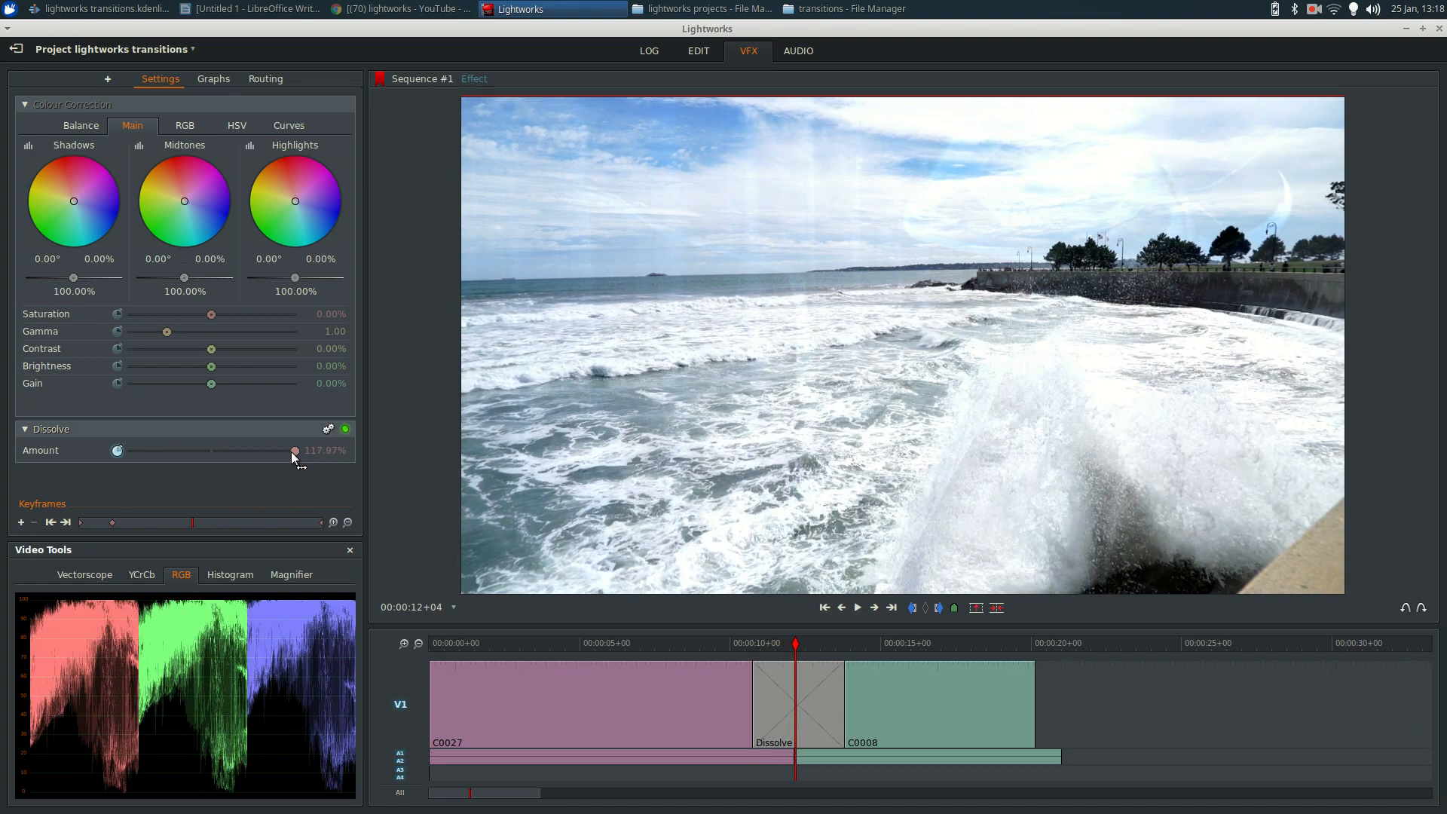
drag(207, 453, 186, 452)
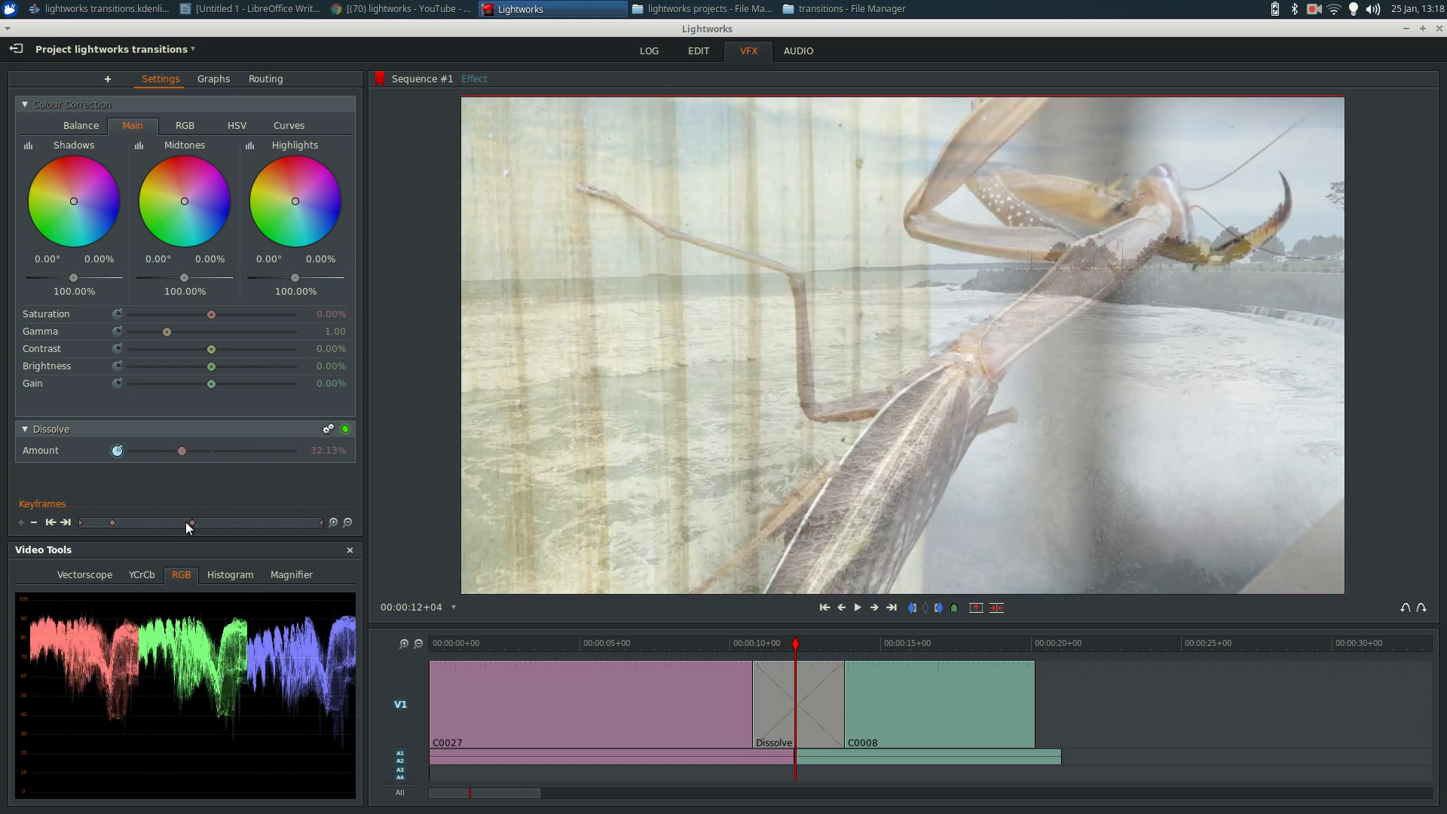
key(space)
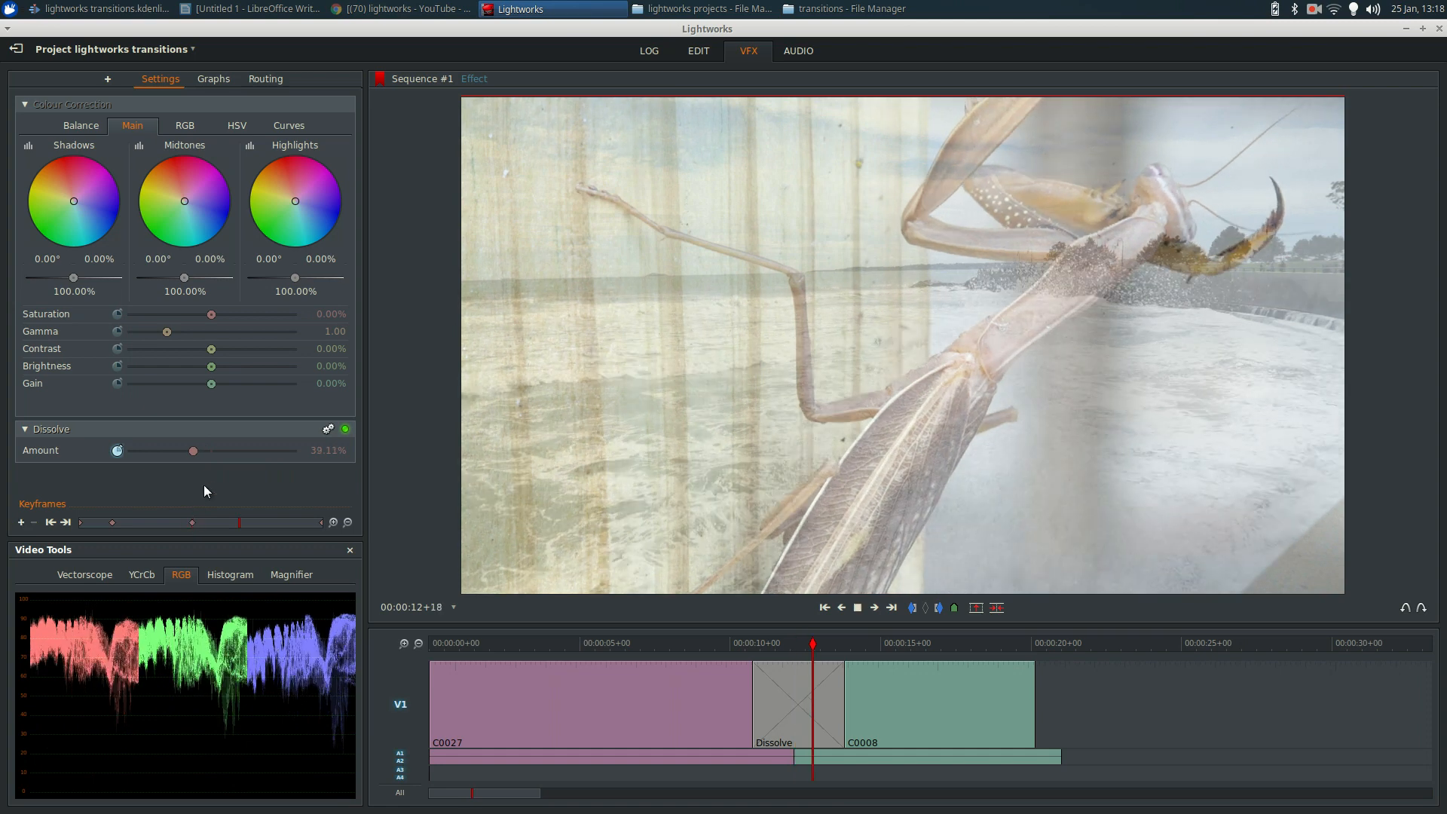
click(255, 450)
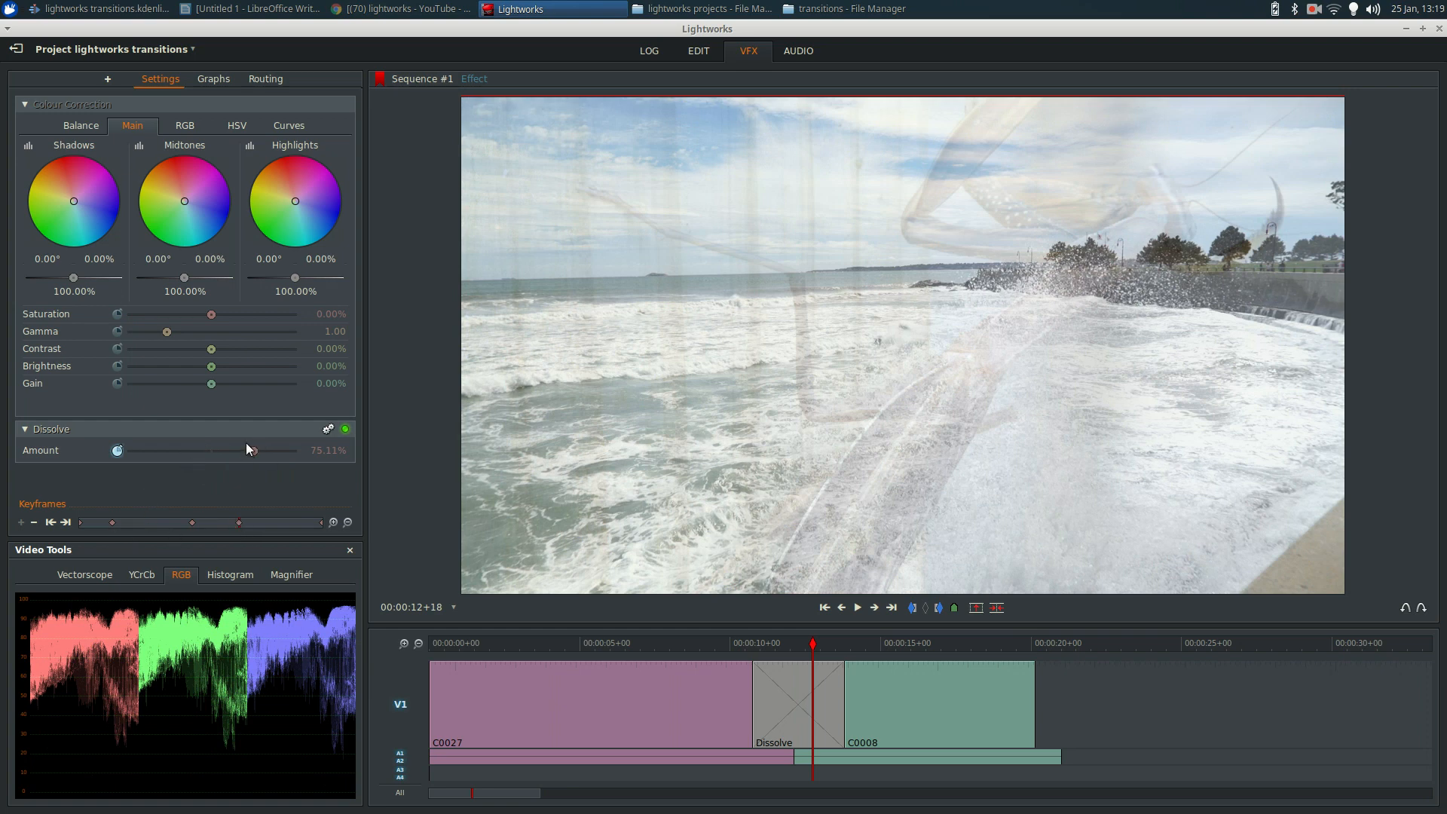
Set the dissolve amount to 22.62% at 00:00:13+10 and play the keyframed transition through from before its start.
key(space)
drag(247, 445, 277, 451)
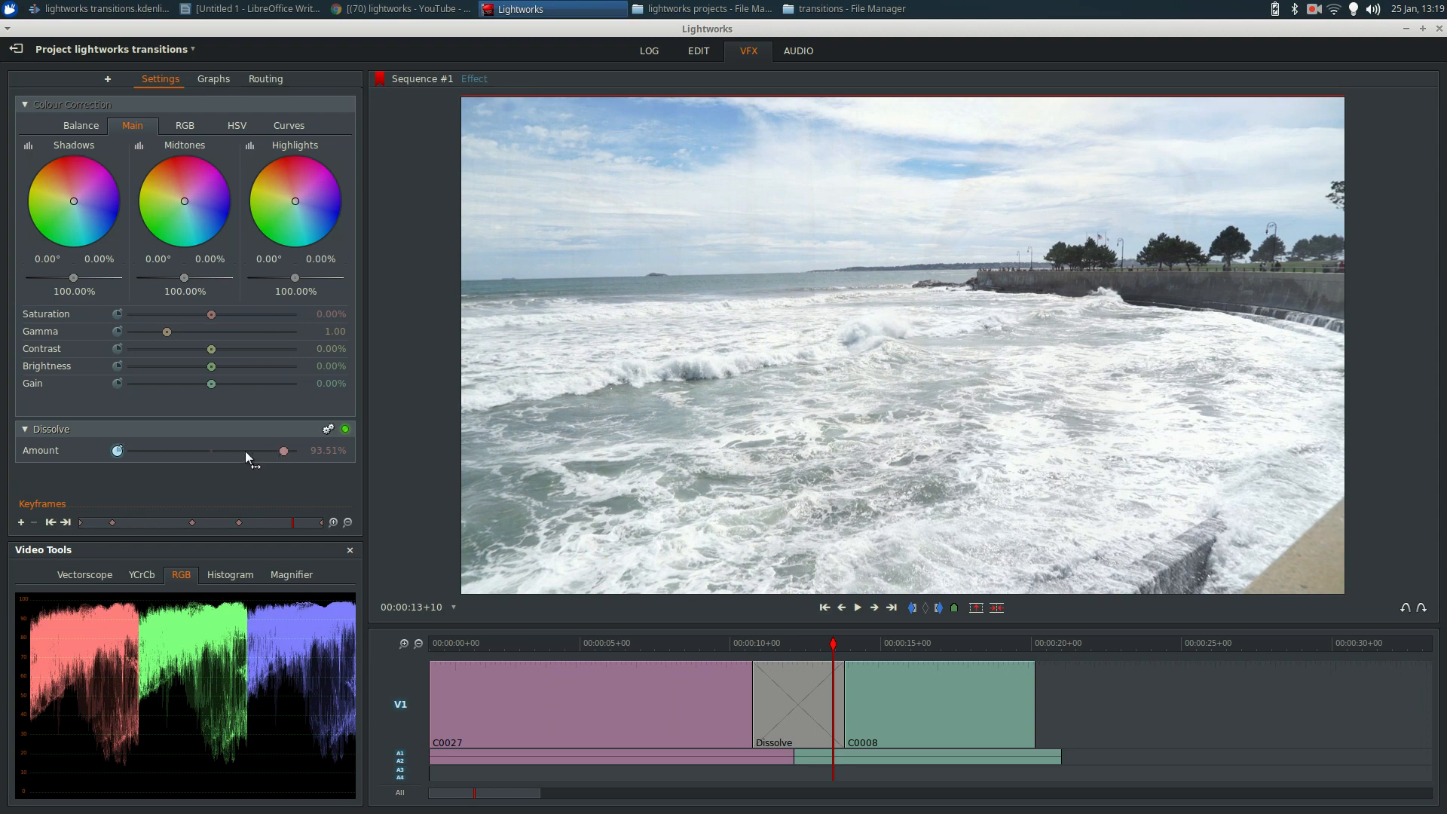
drag(188, 455, 166, 452)
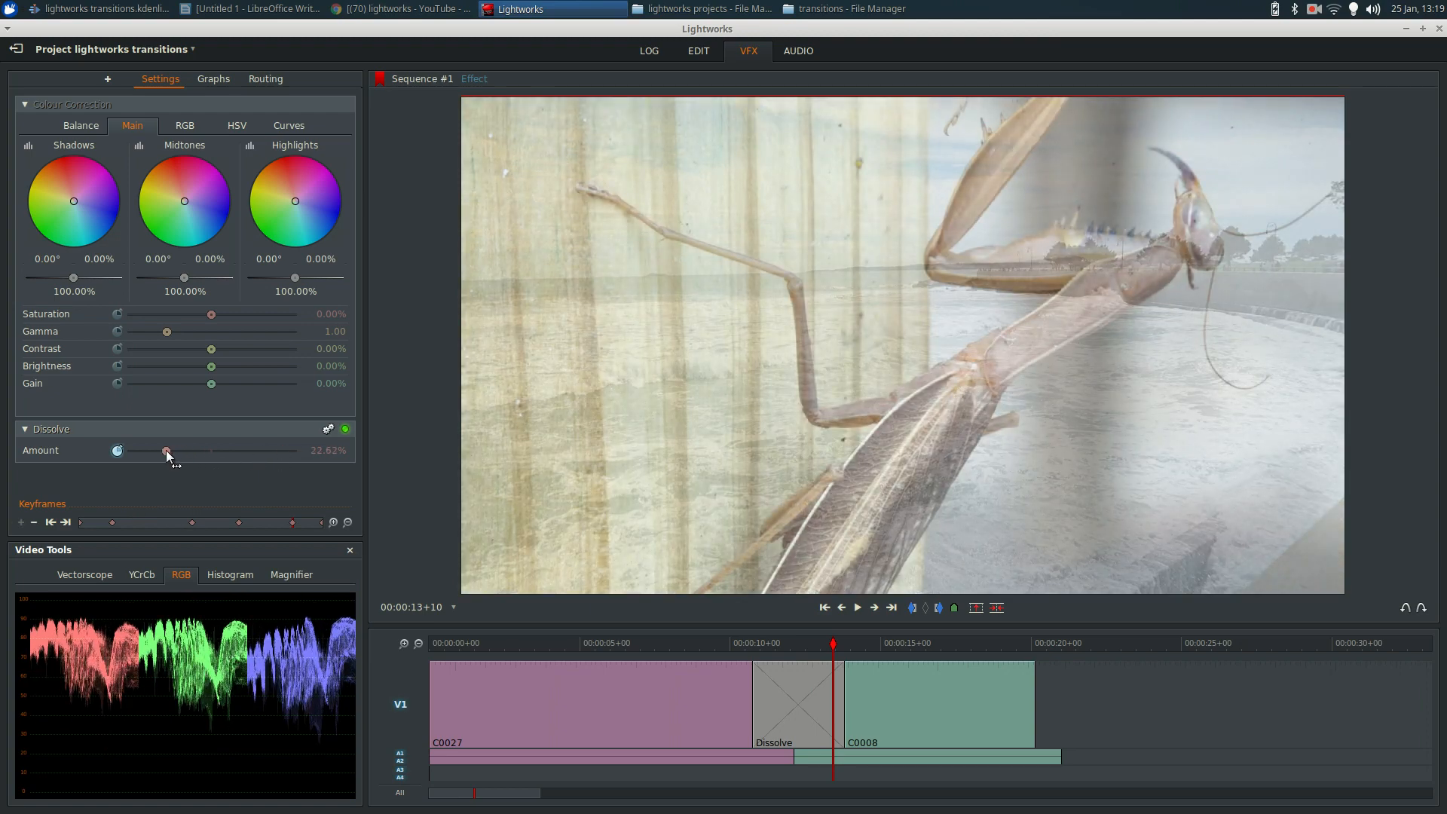
key(space)
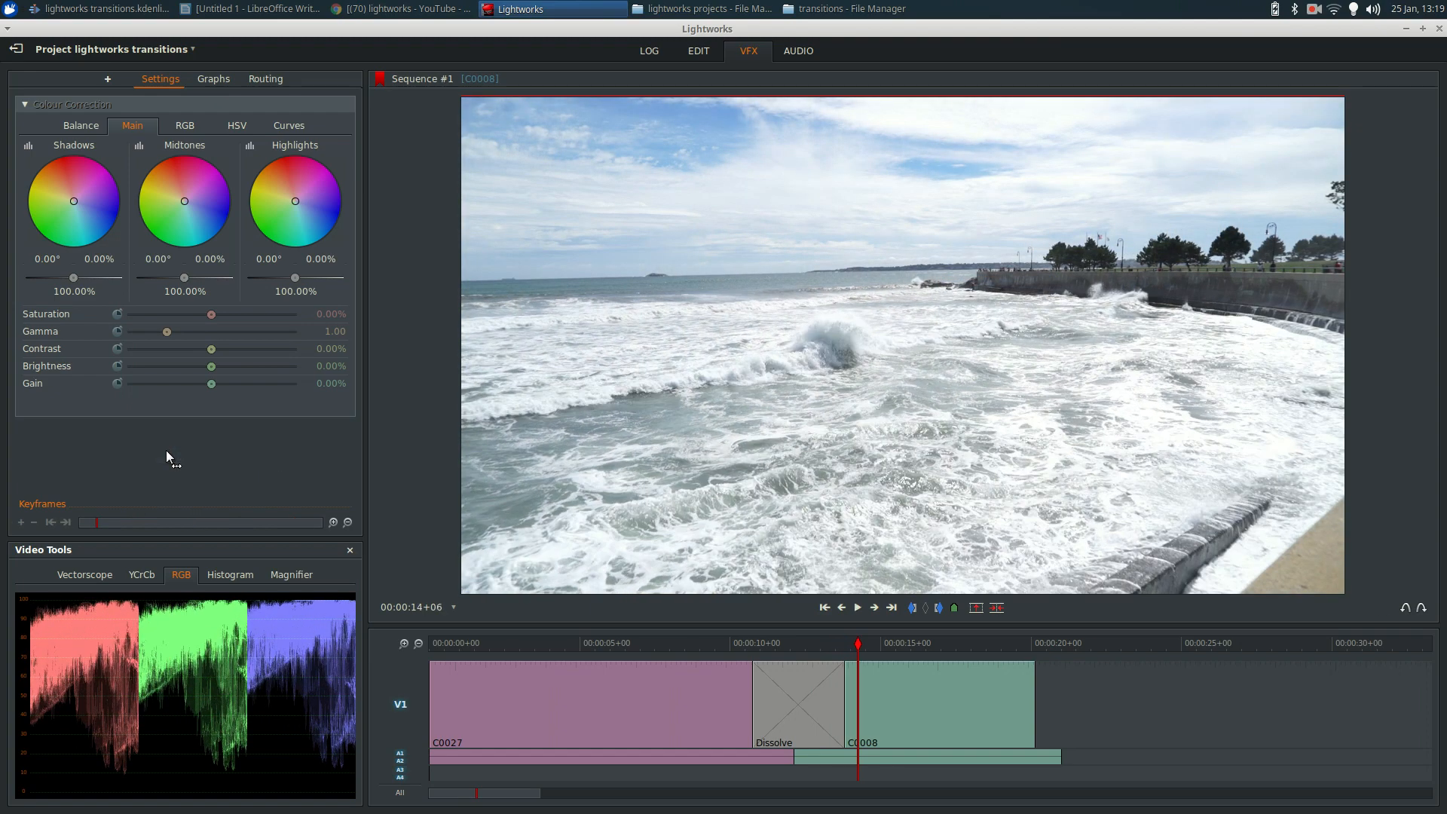
click(731, 642)
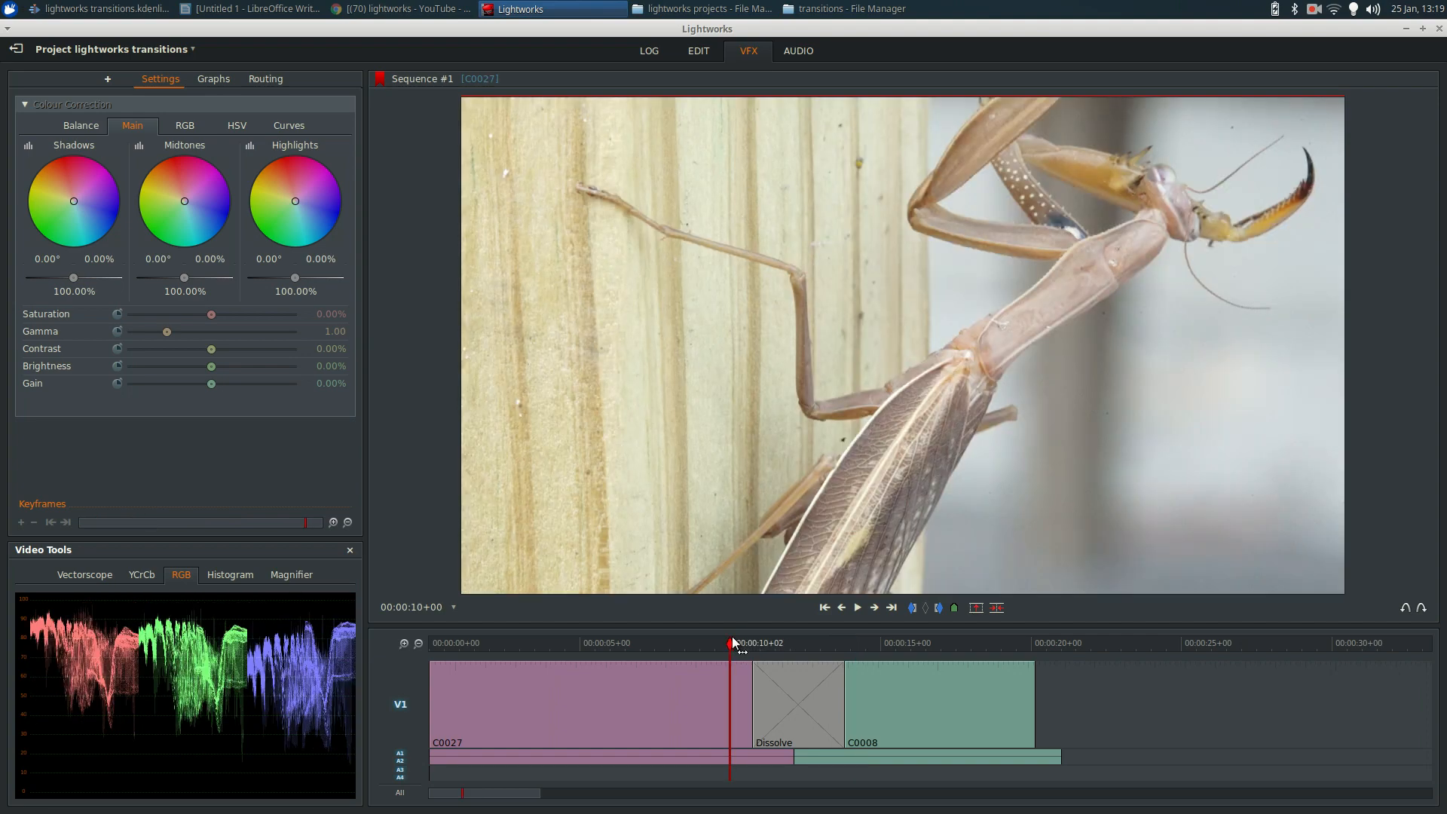
key(space)
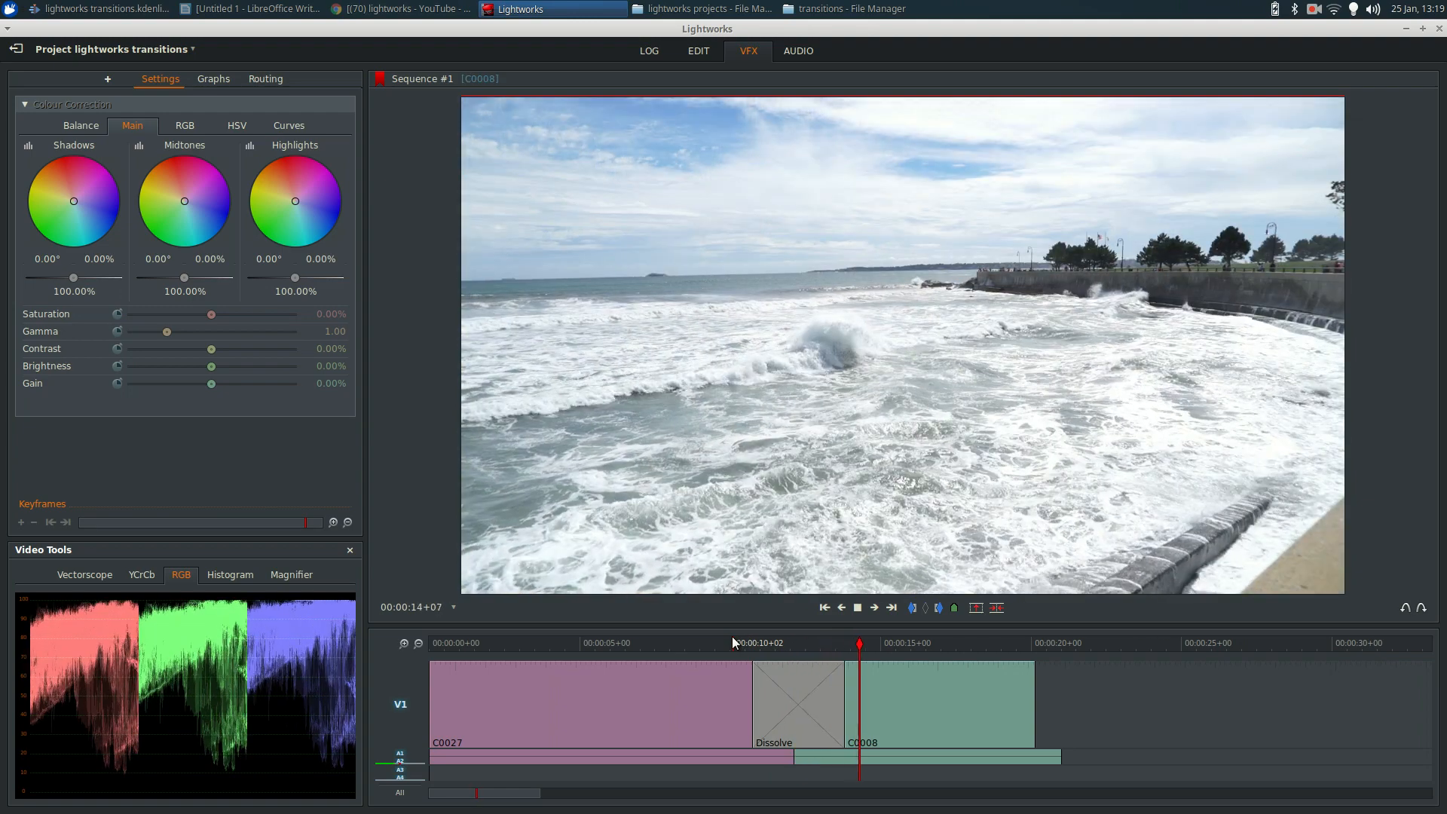
key(space)
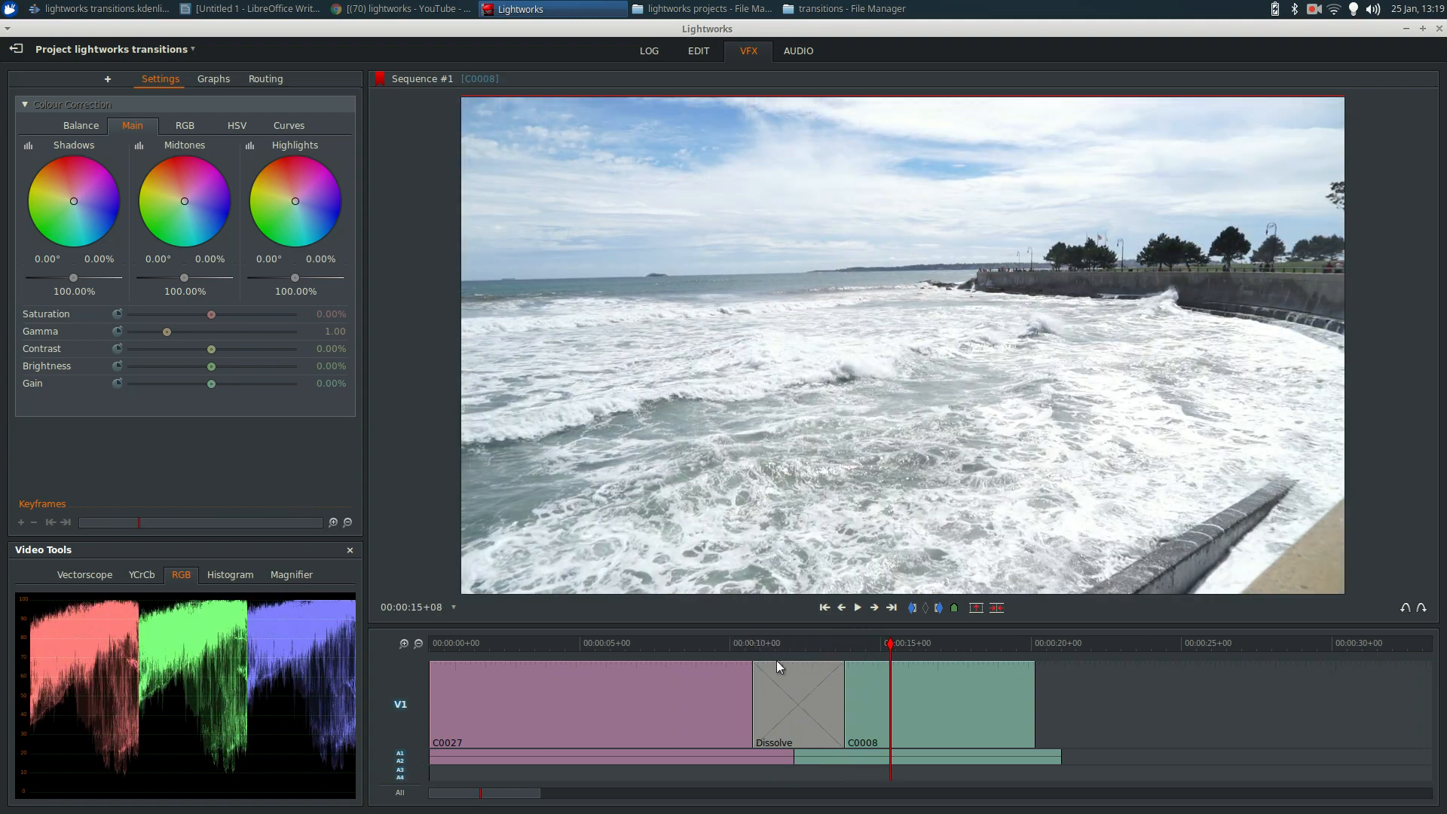
Replace the dissolve between C0027 and C0008 with a Push transition and play it back.
right_click(788, 677)
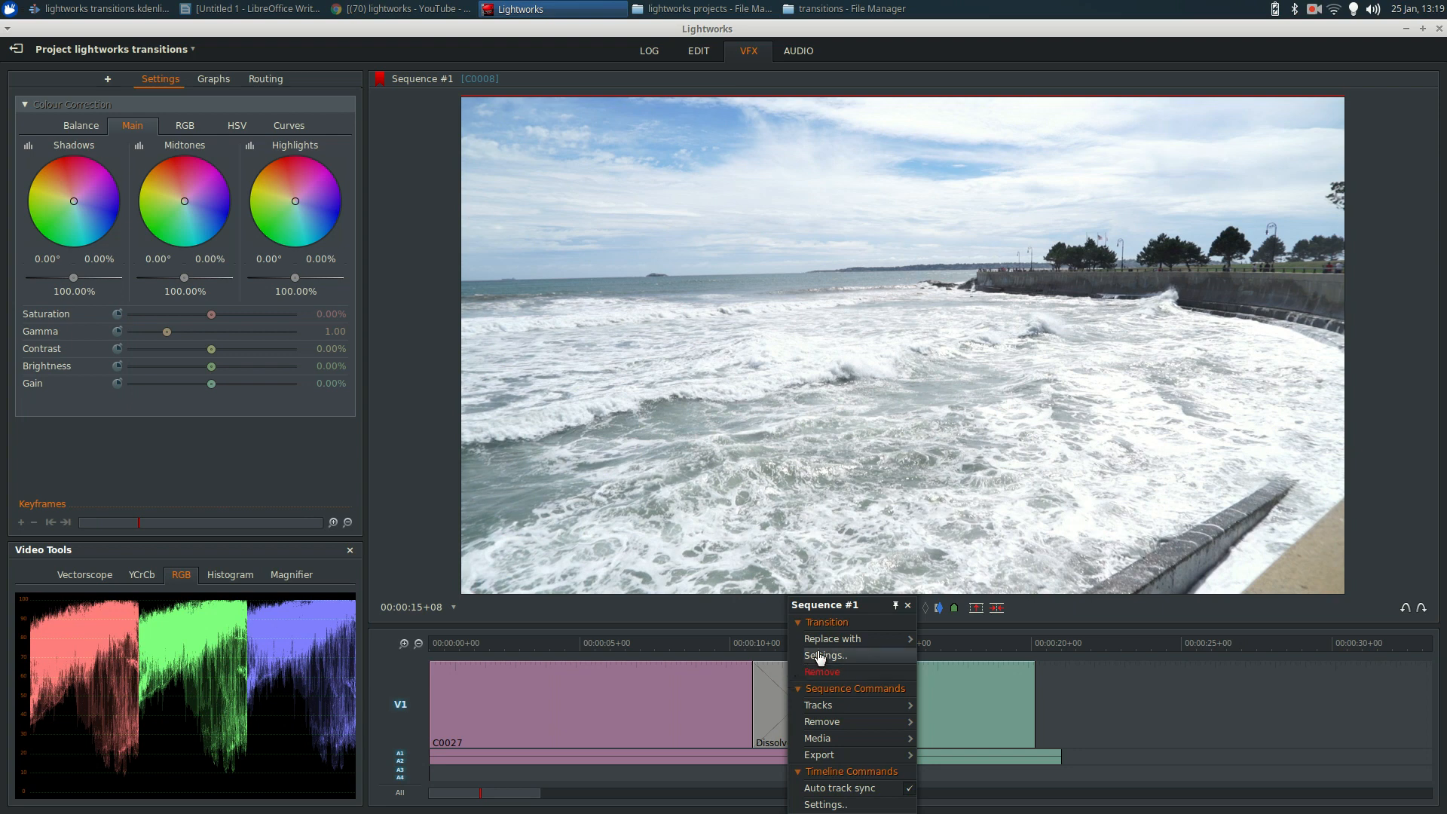
mouse_move(826, 641)
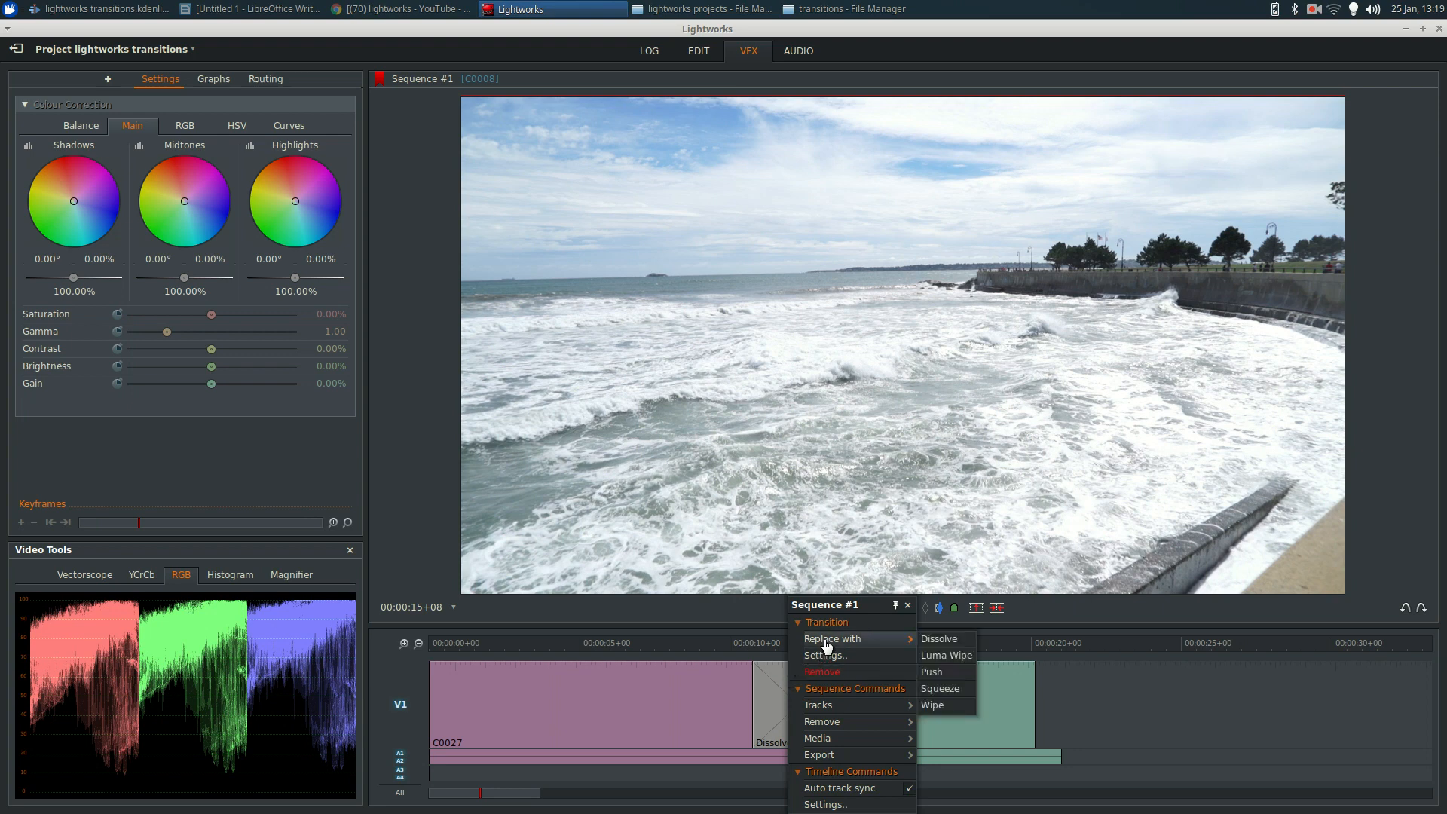
click(932, 671)
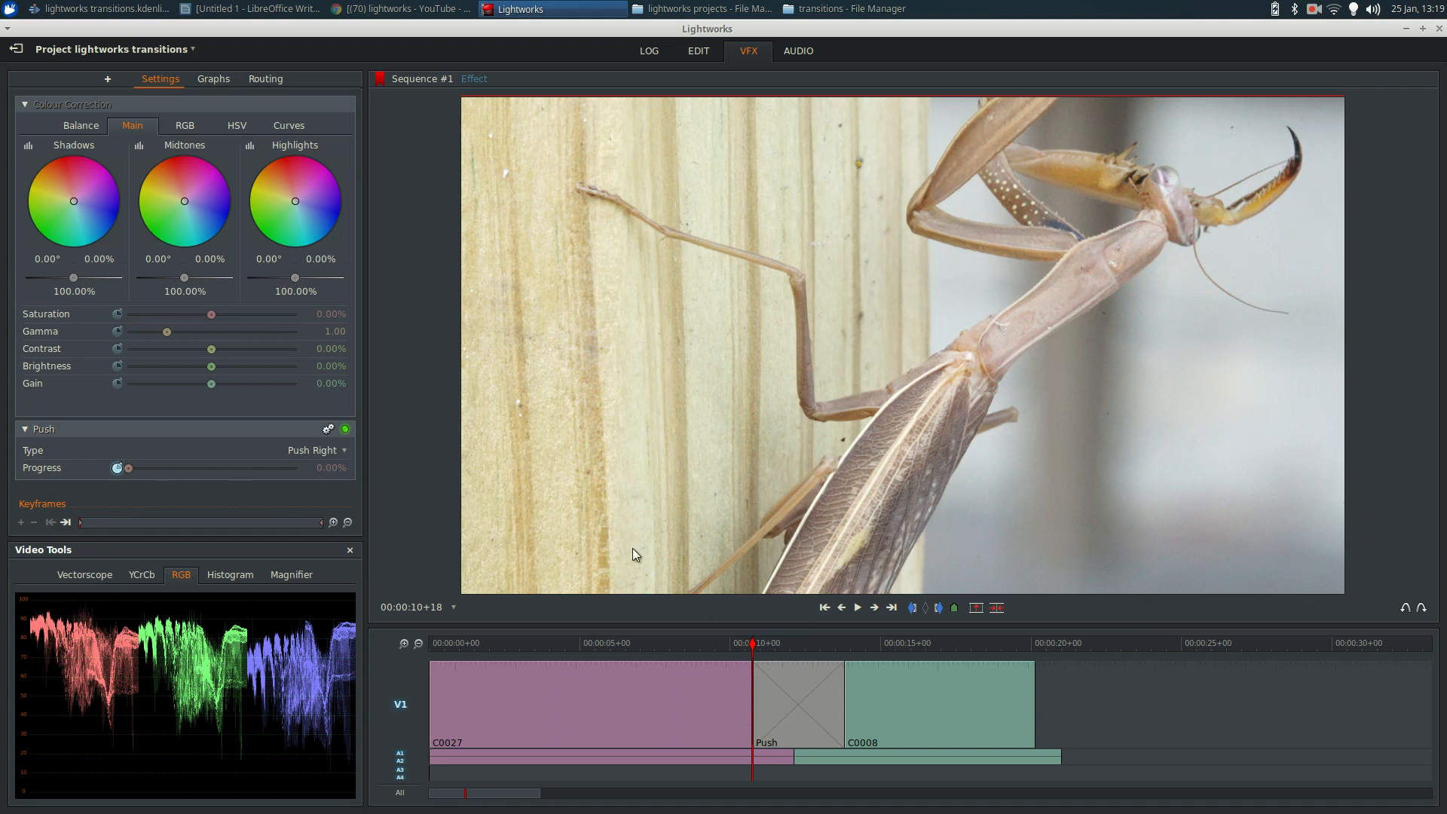
click(744, 644)
key(space)
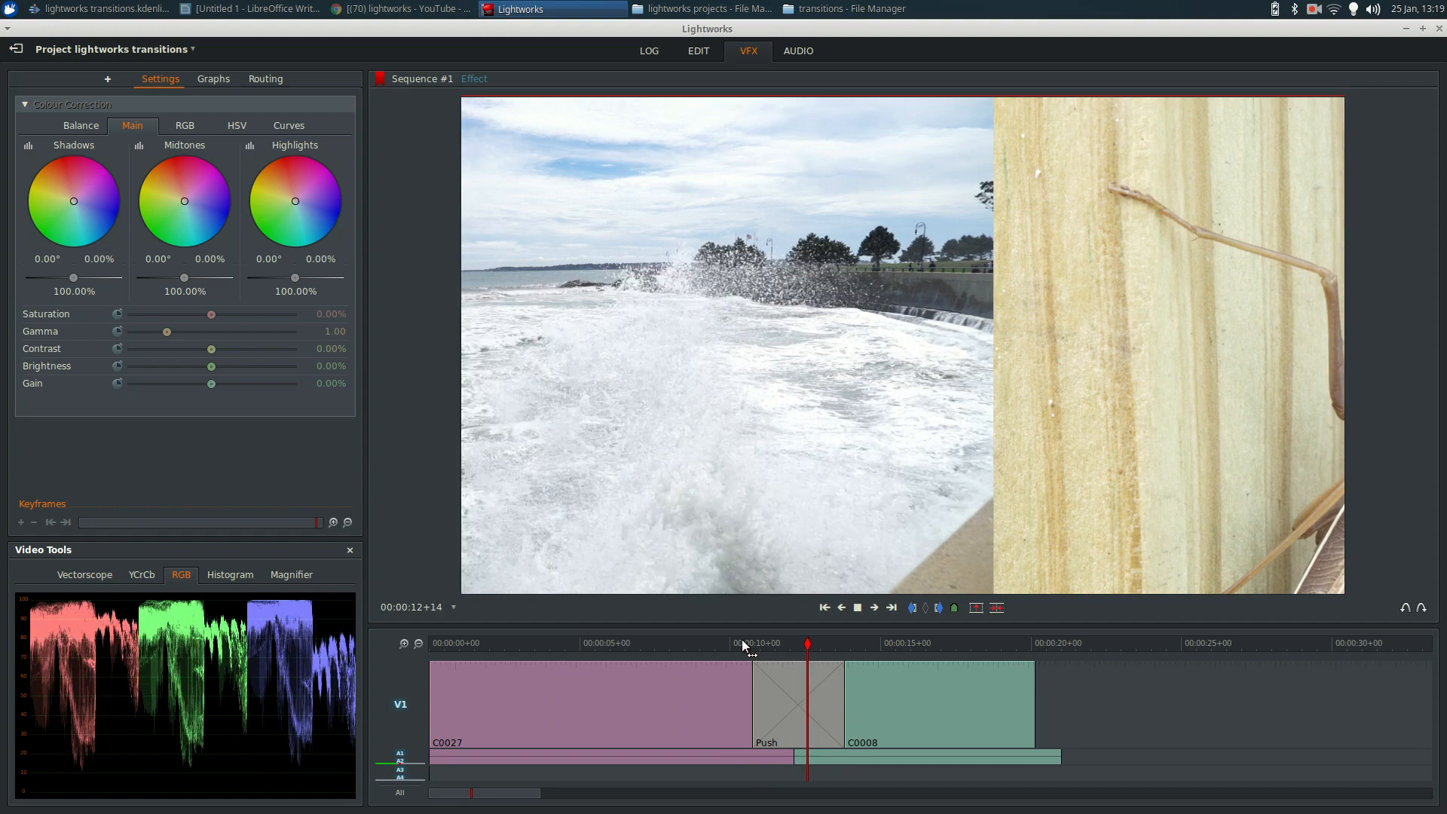
key(space)
Play into the Push transition to 00:00:11+05, raise its progress there, and preview the change.
click(745, 639)
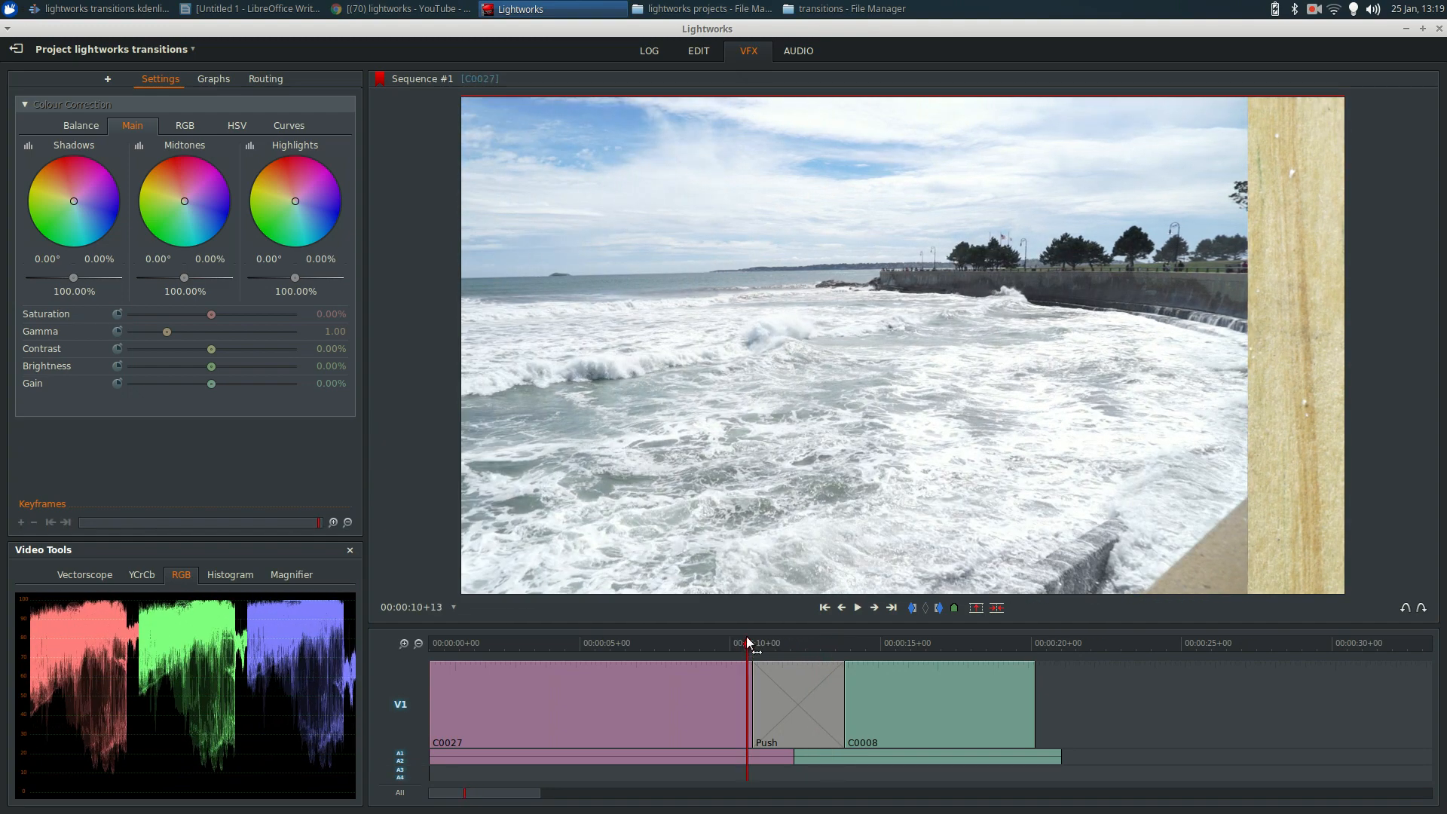
key(space)
key(space)
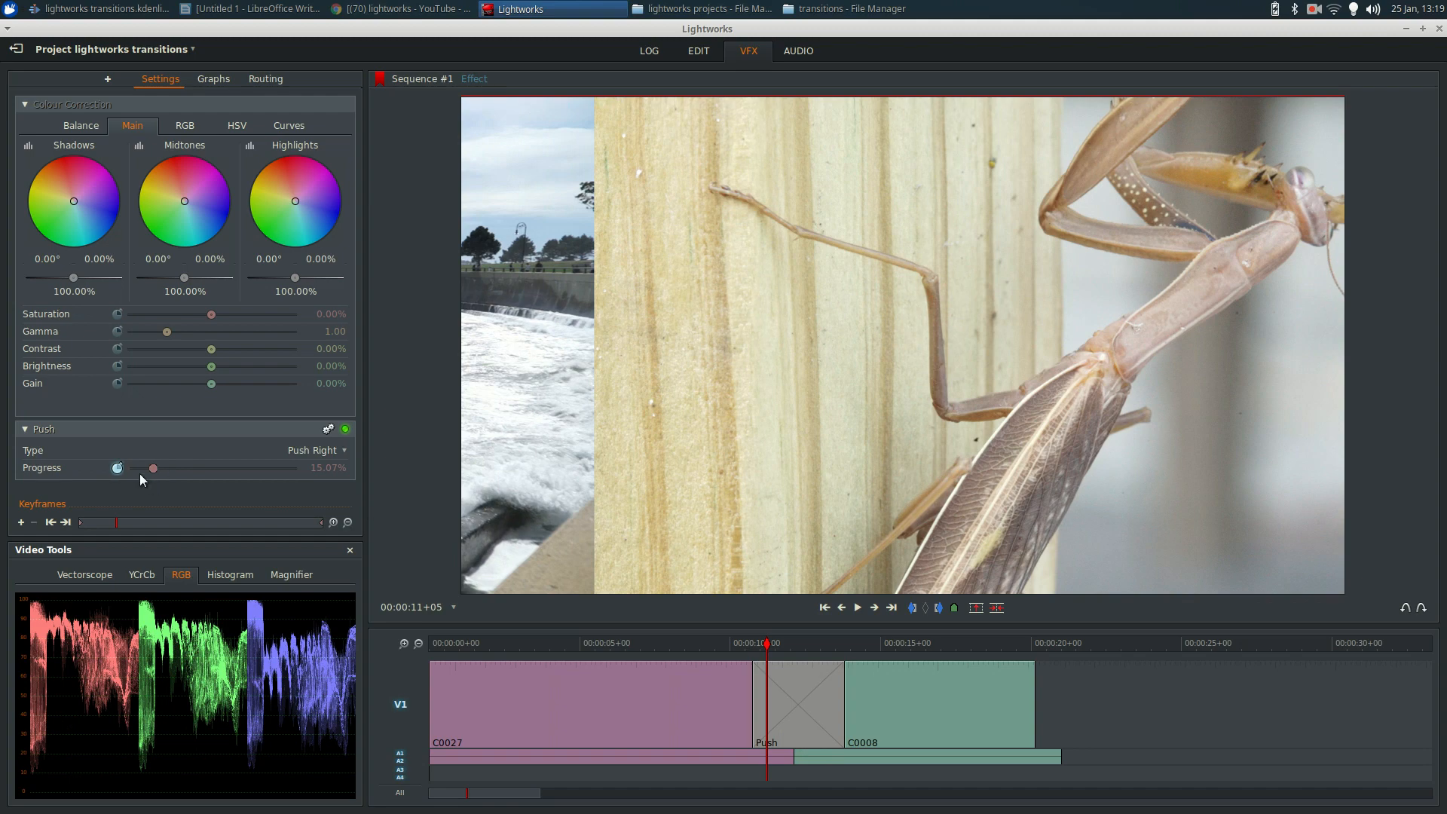
drag(186, 474, 238, 469)
key(space)
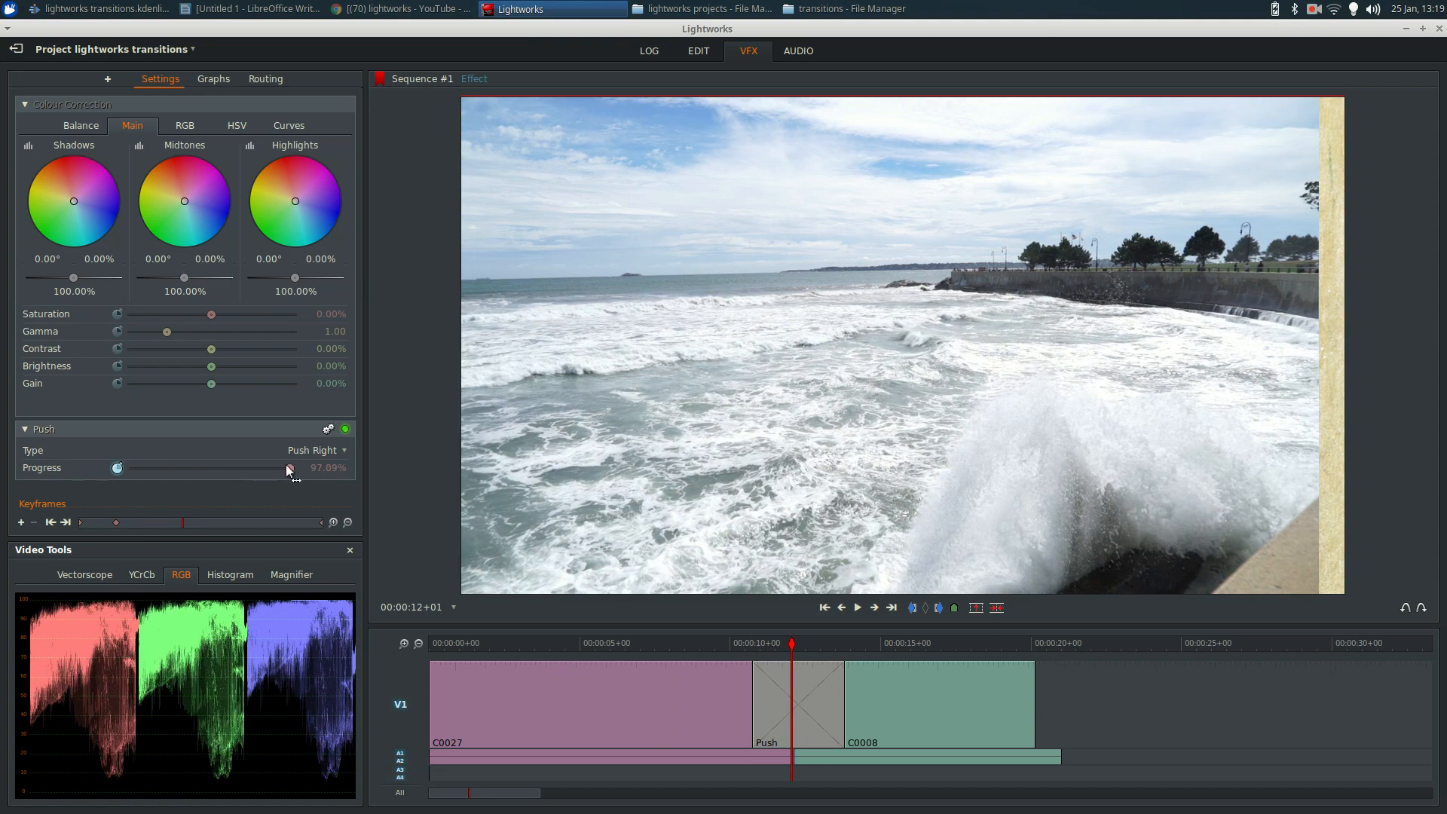
Set the Push transition's progress to 12.22% at 00:00:12+01 and play on past the end of the transition.
click(151, 468)
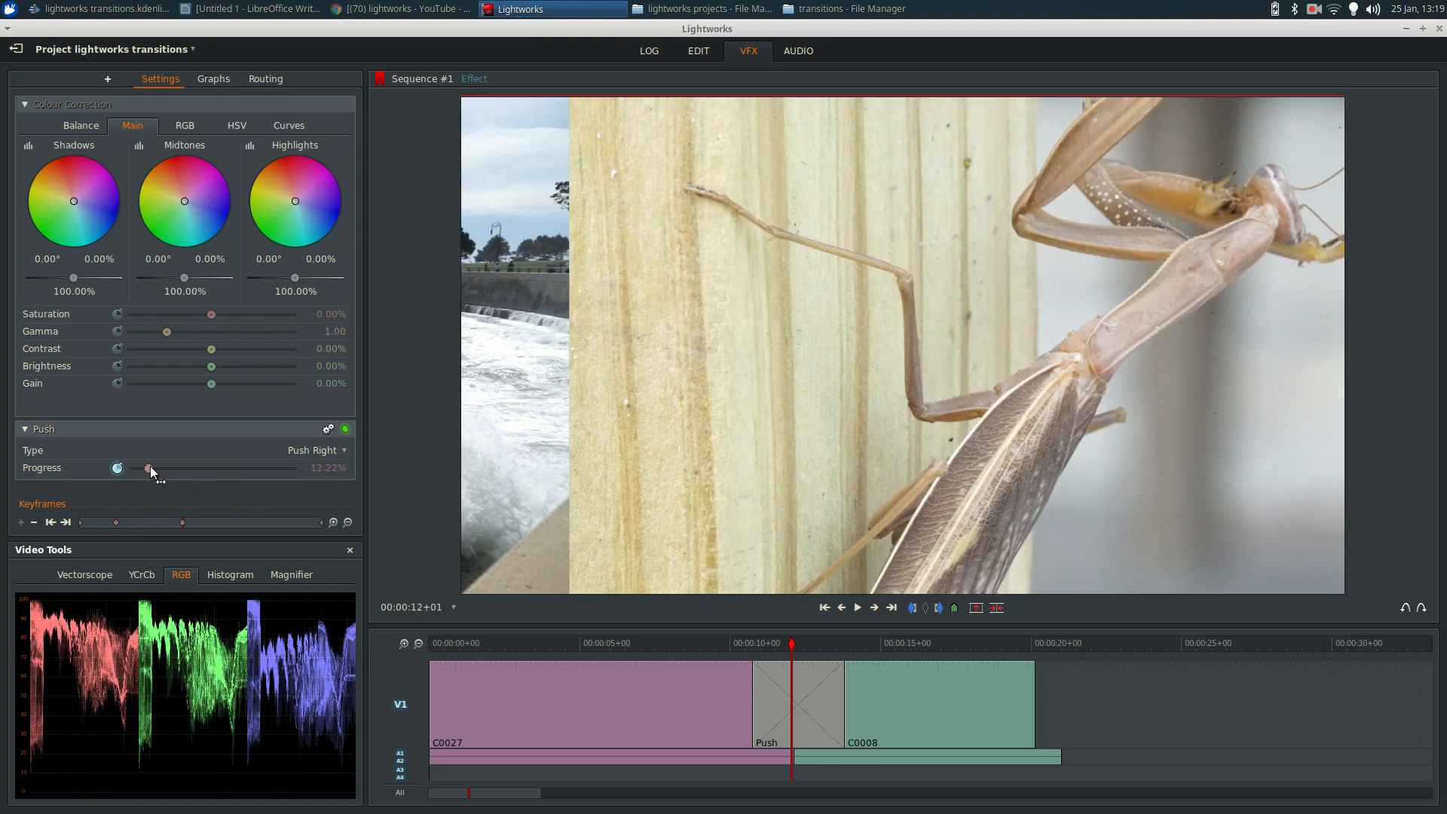
key(space)
key(space)
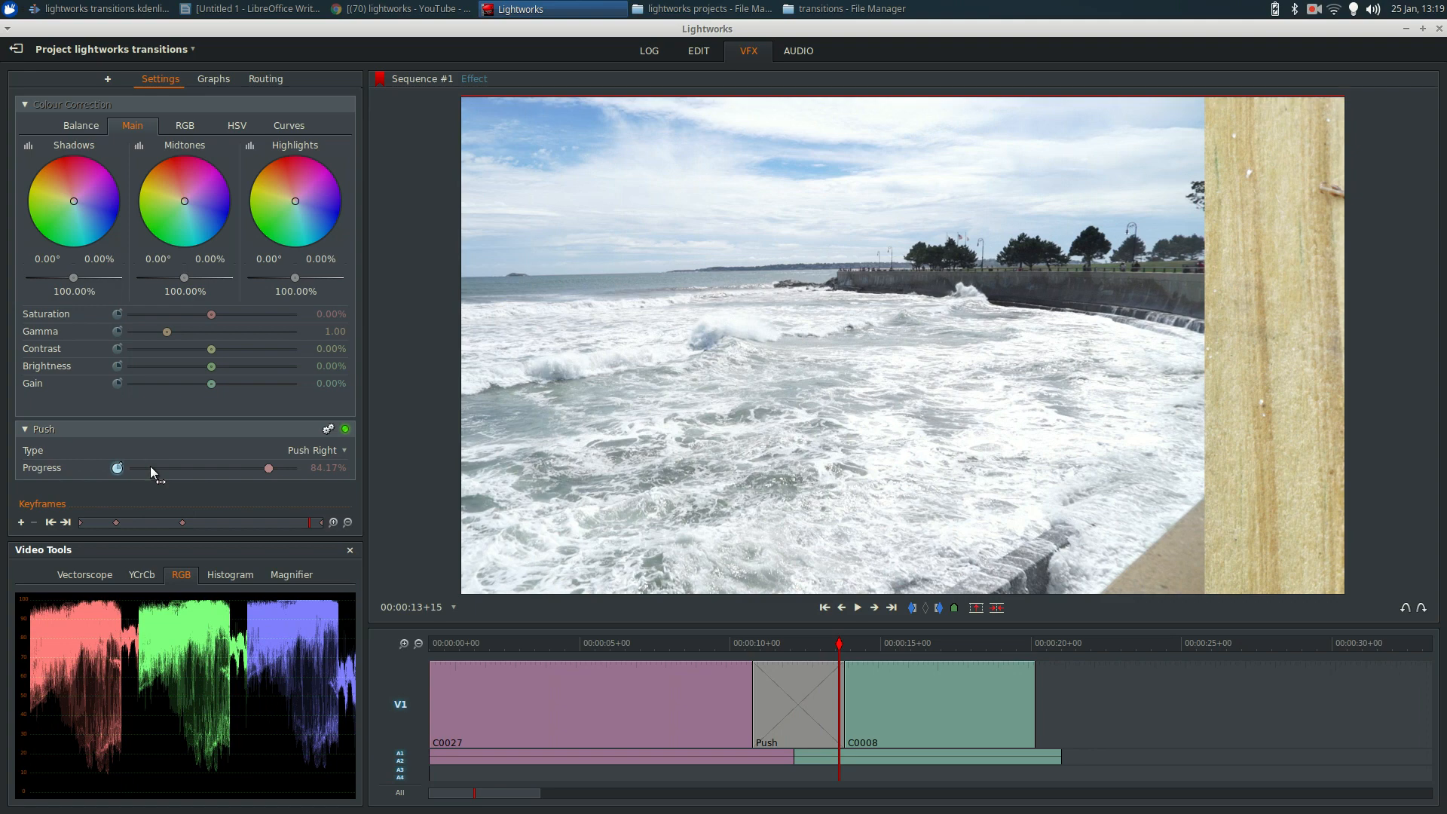
key(space)
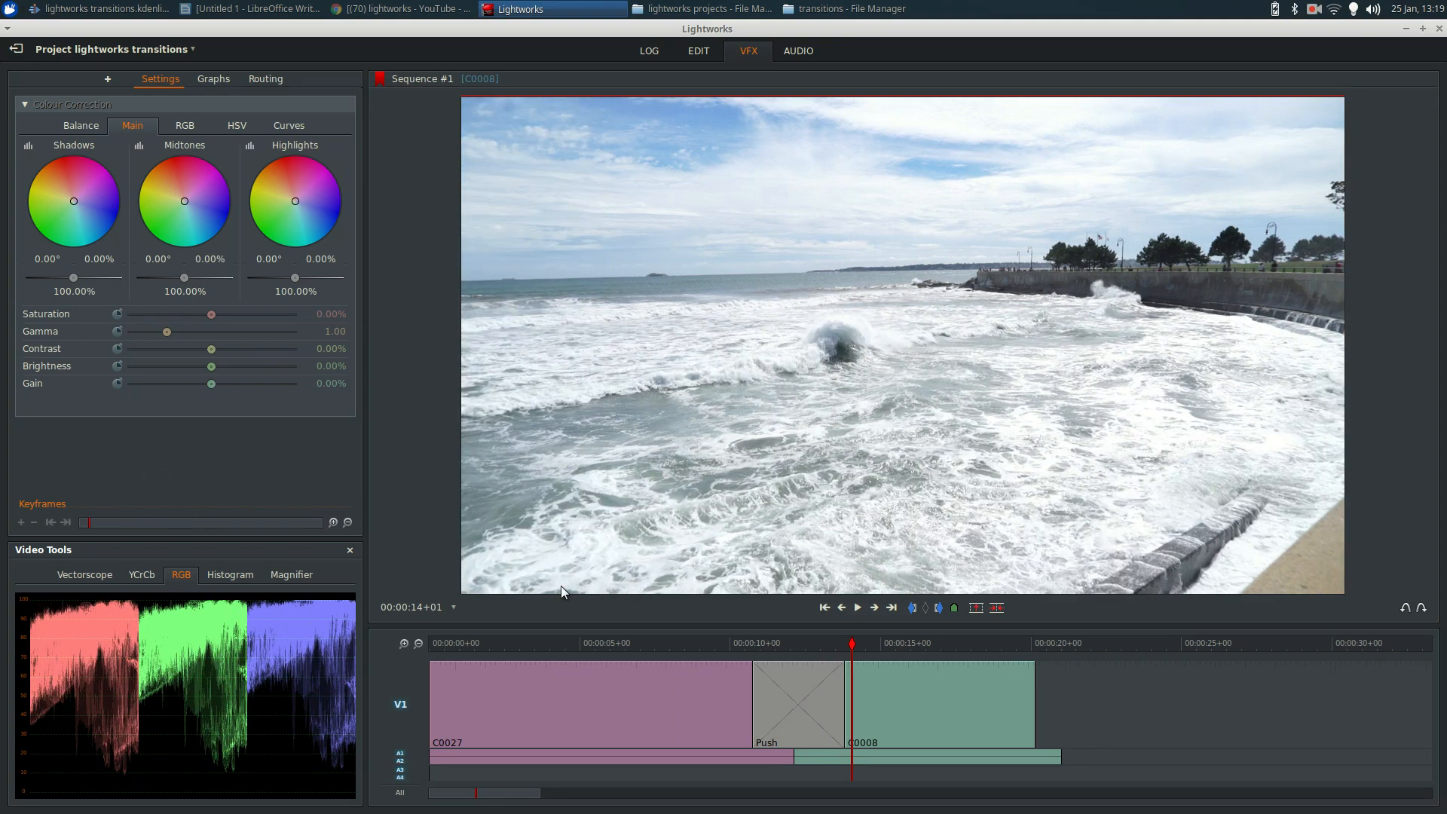
Play the keyframed Push transition through from about 00:00:09+22 in C0027 into C0008.
click(723, 639)
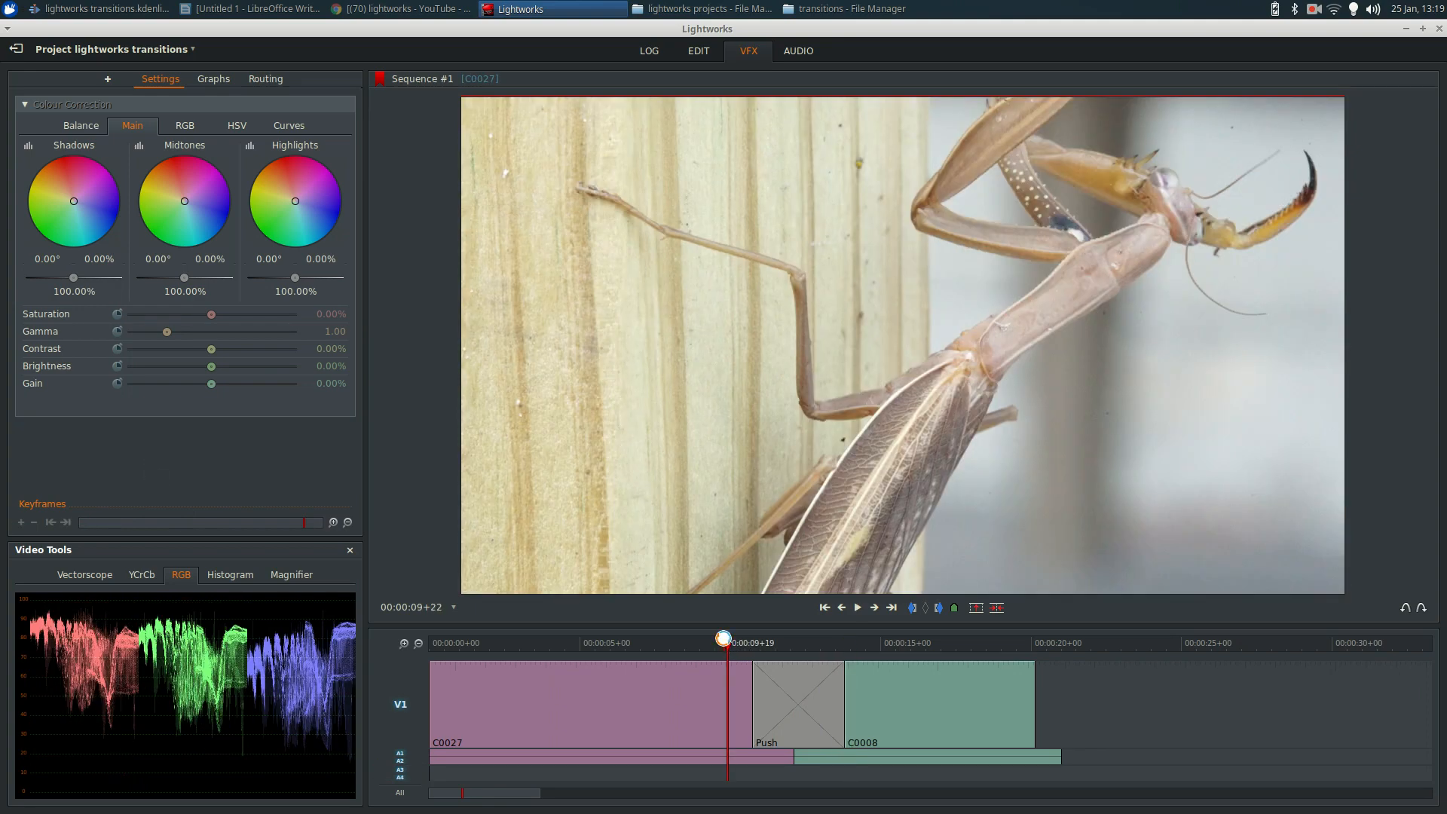
key(space)
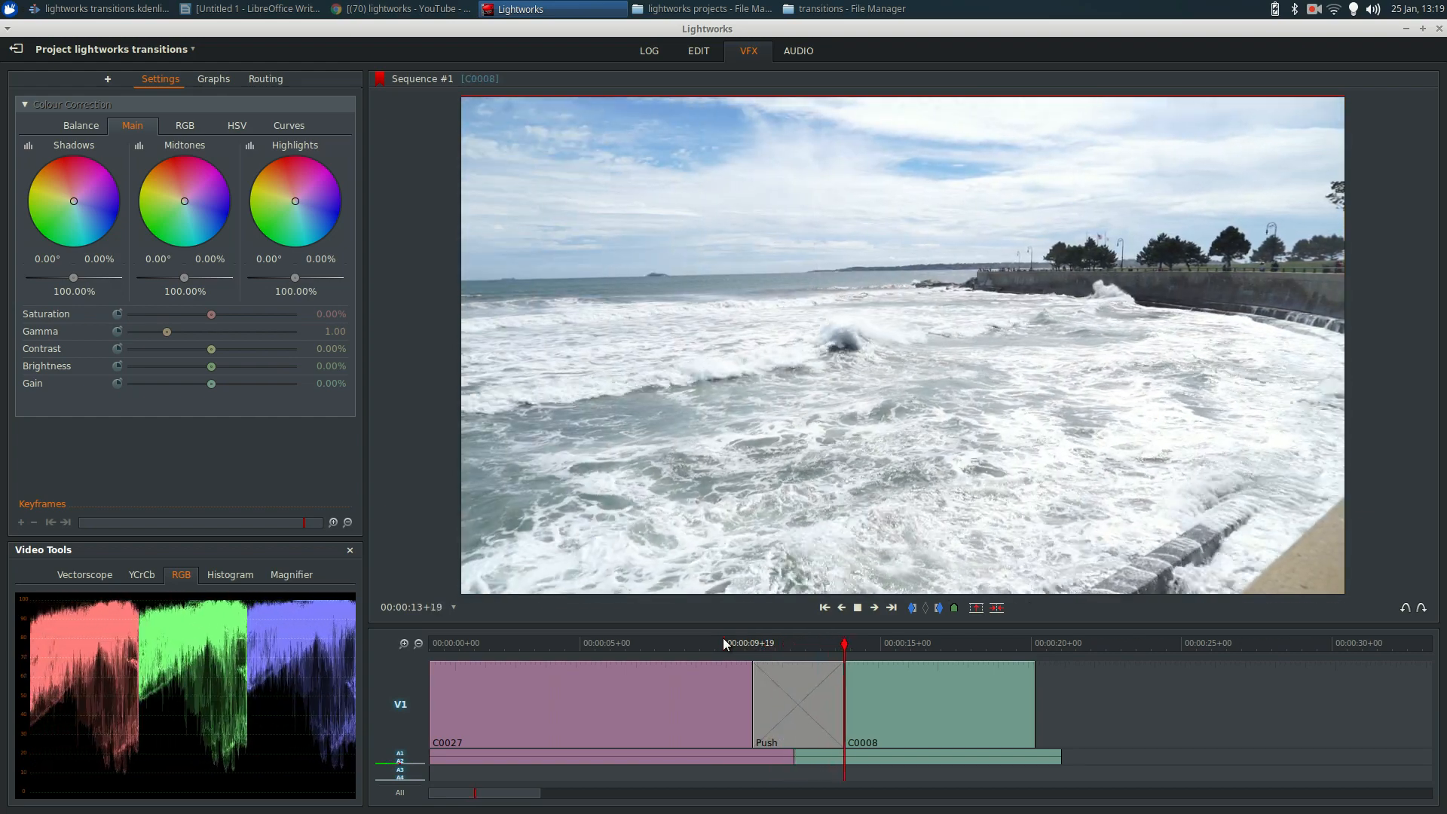
key(space)
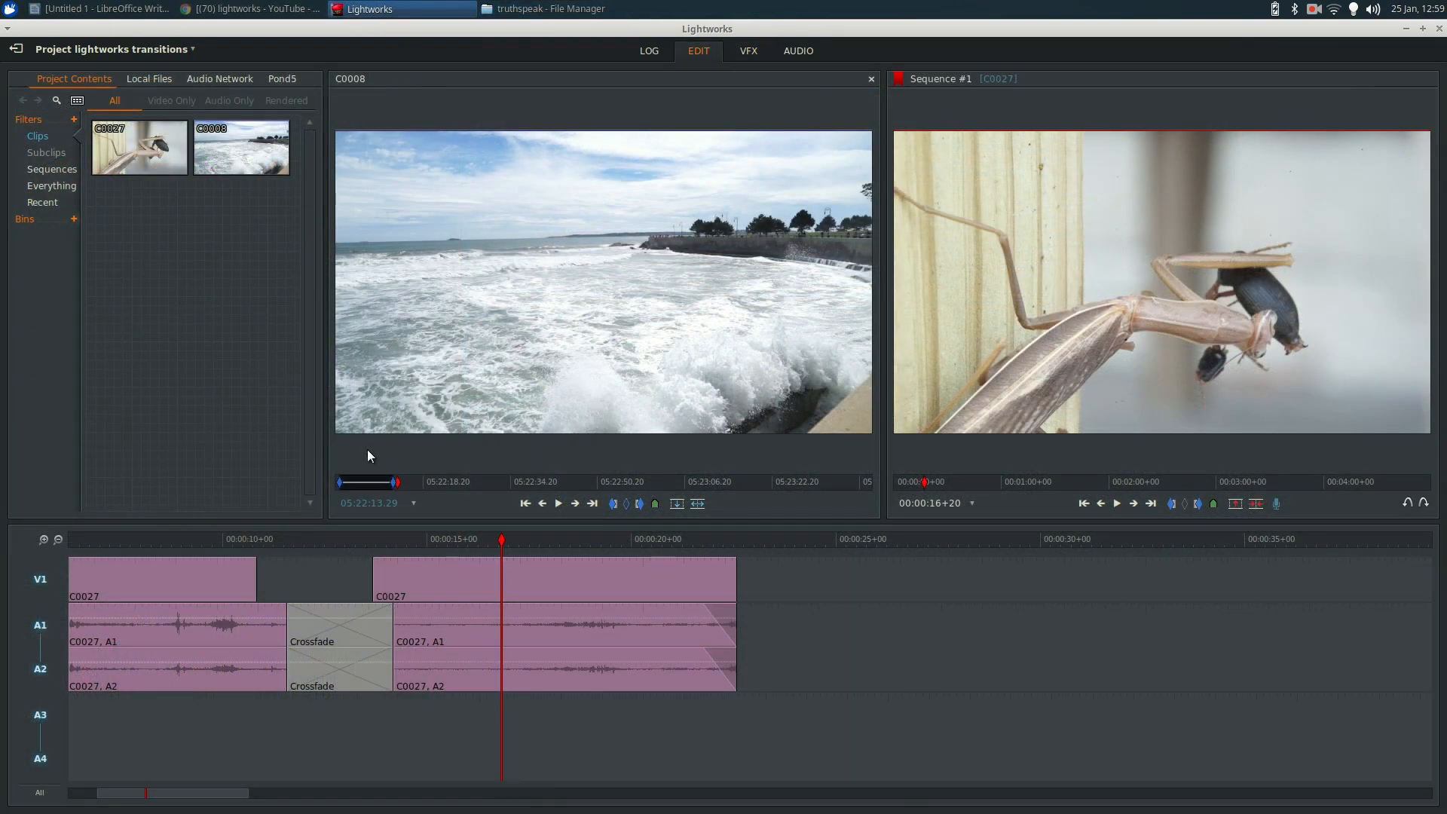
Move the playhead back to 00:00:16+03 within the second C0027 clip.
drag(462, 544, 468, 546)
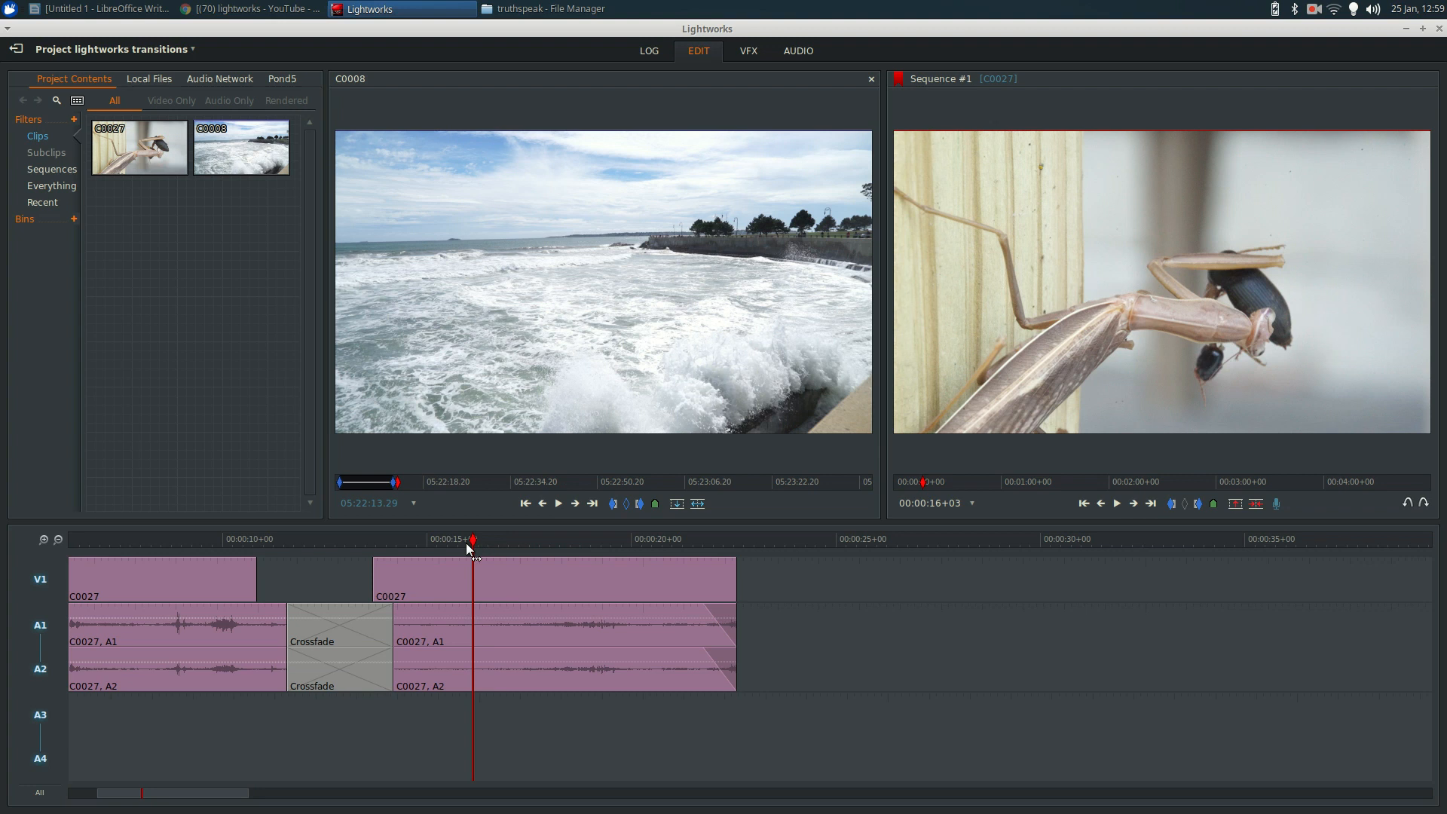